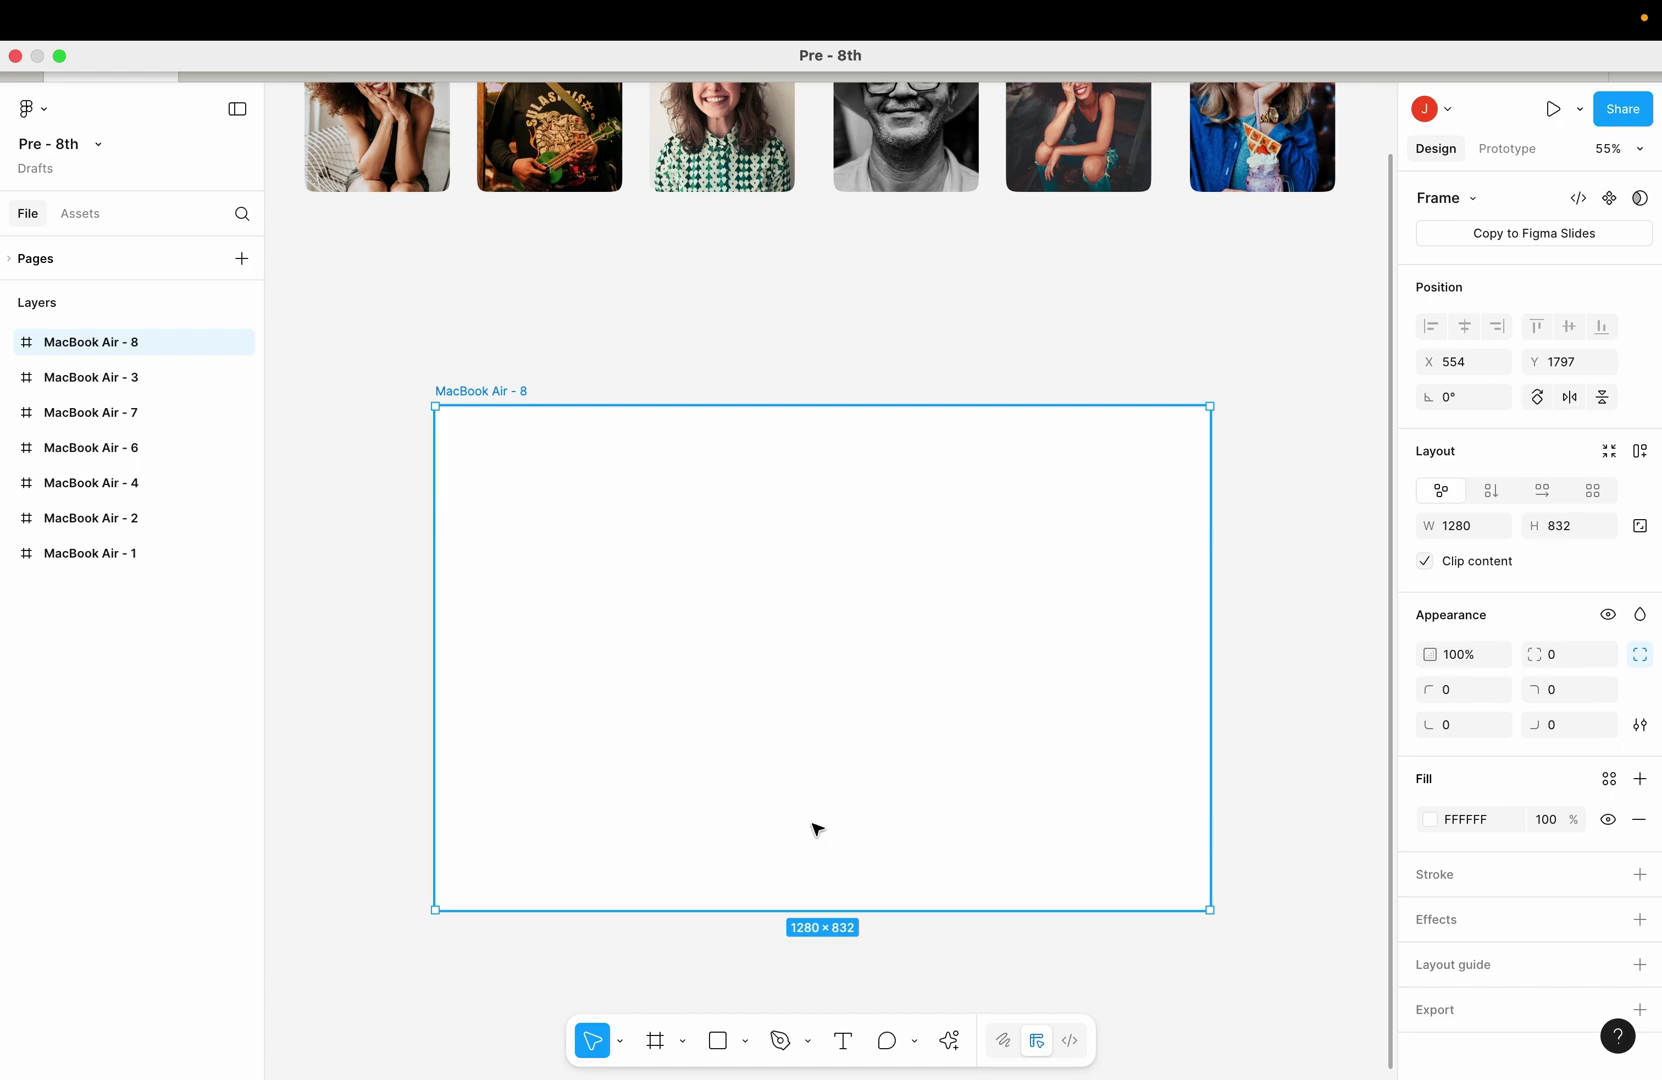
Move the empty MacBook Air - 8 frame up and left to X 508, Y 1706
left_click_drag(835, 679, 822, 657)
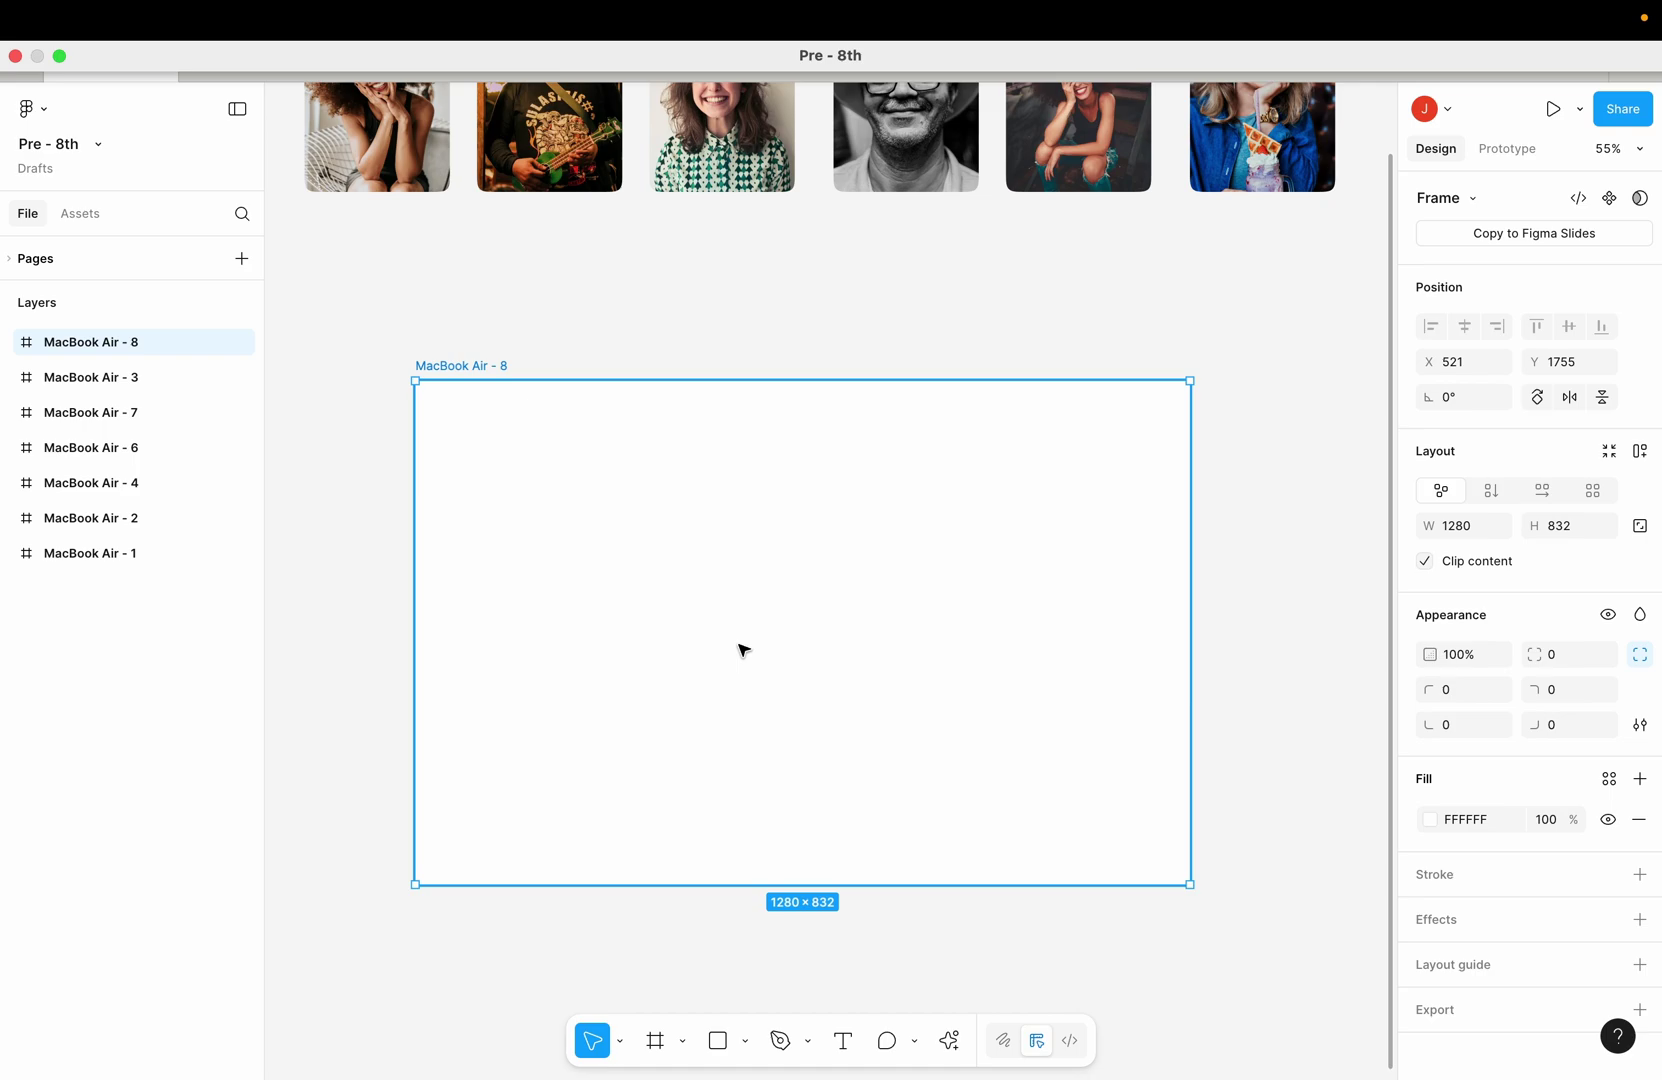
left_click_drag(743, 651, 731, 608)
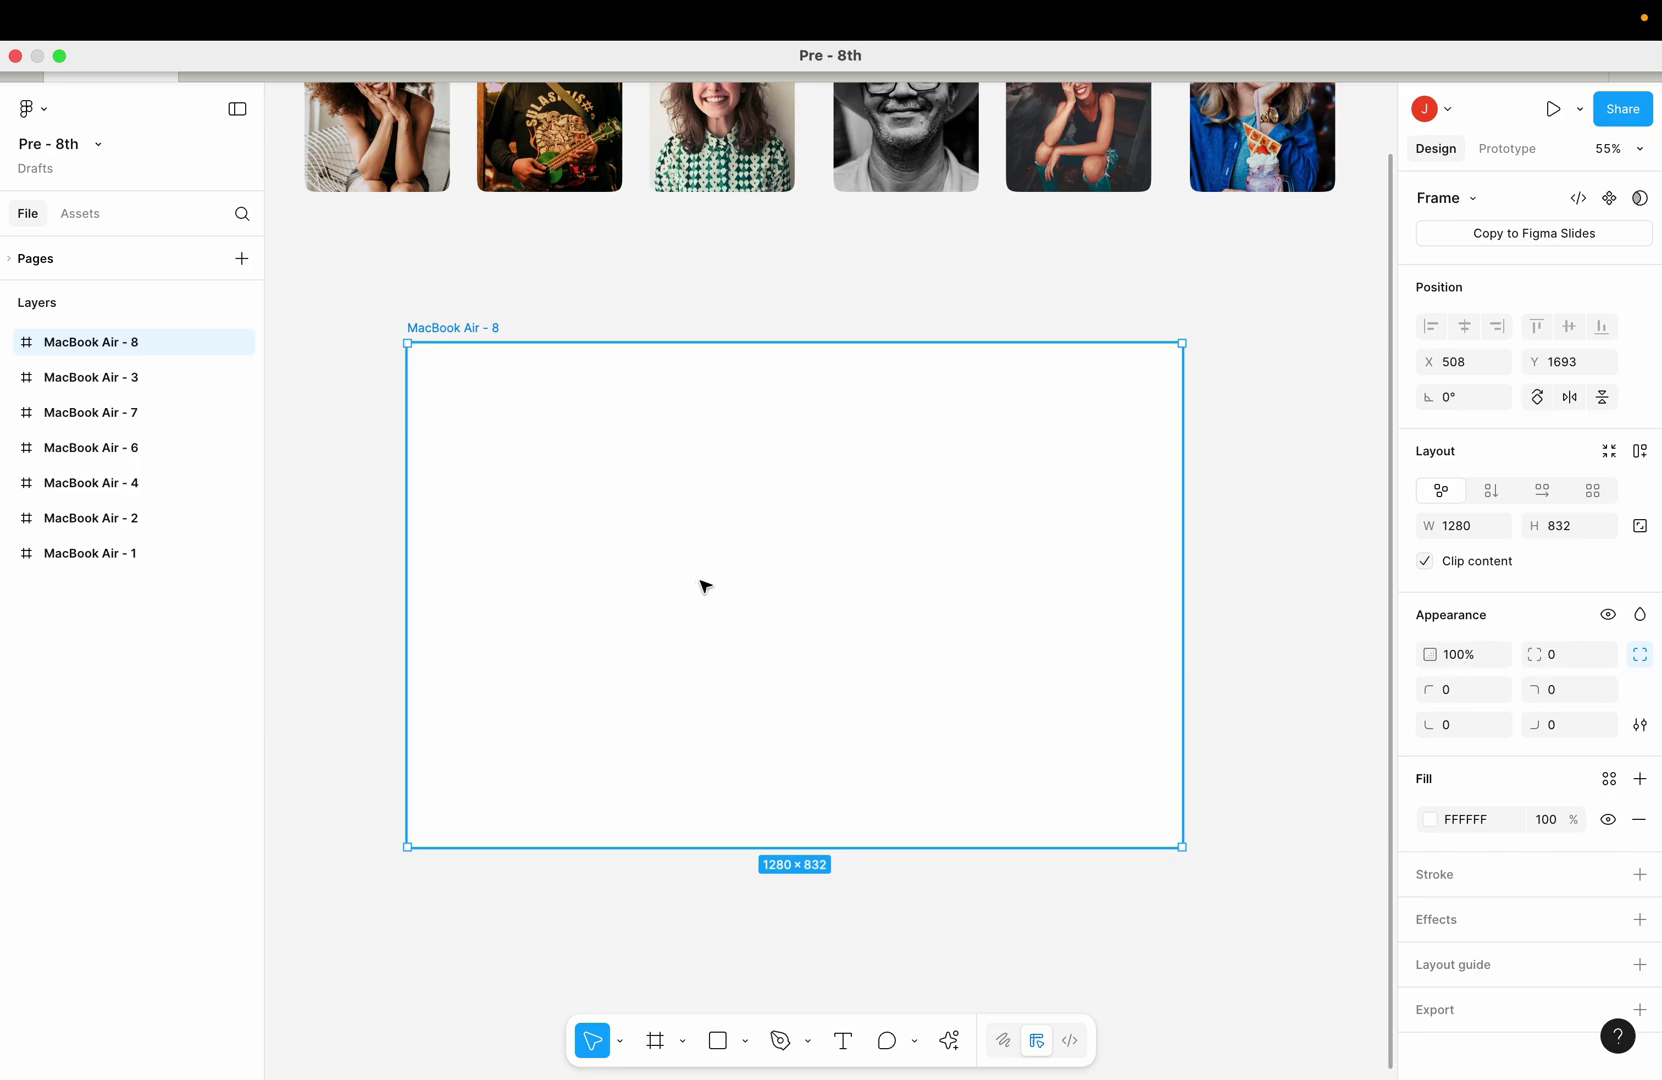
left_click_drag(705, 586, 705, 593)
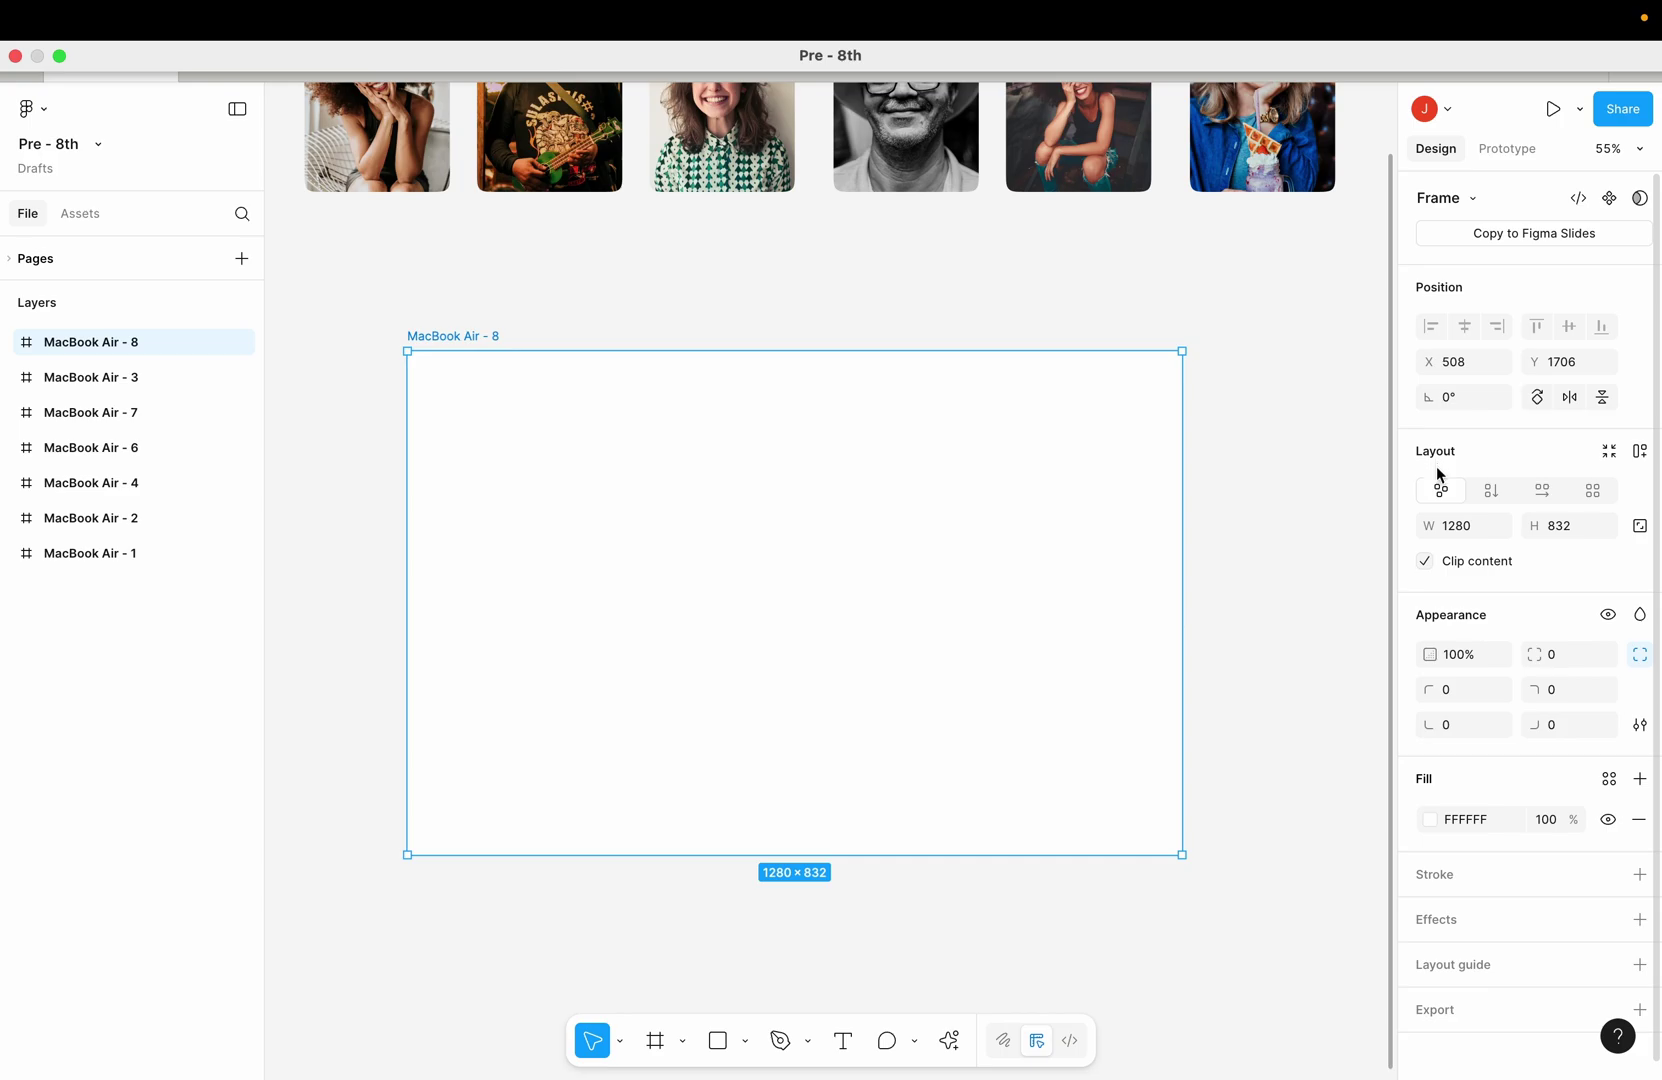
Convert the MacBook Air - 8 frame into a 2×2 grid auto layout with 10 gaps
left_click(1593, 494)
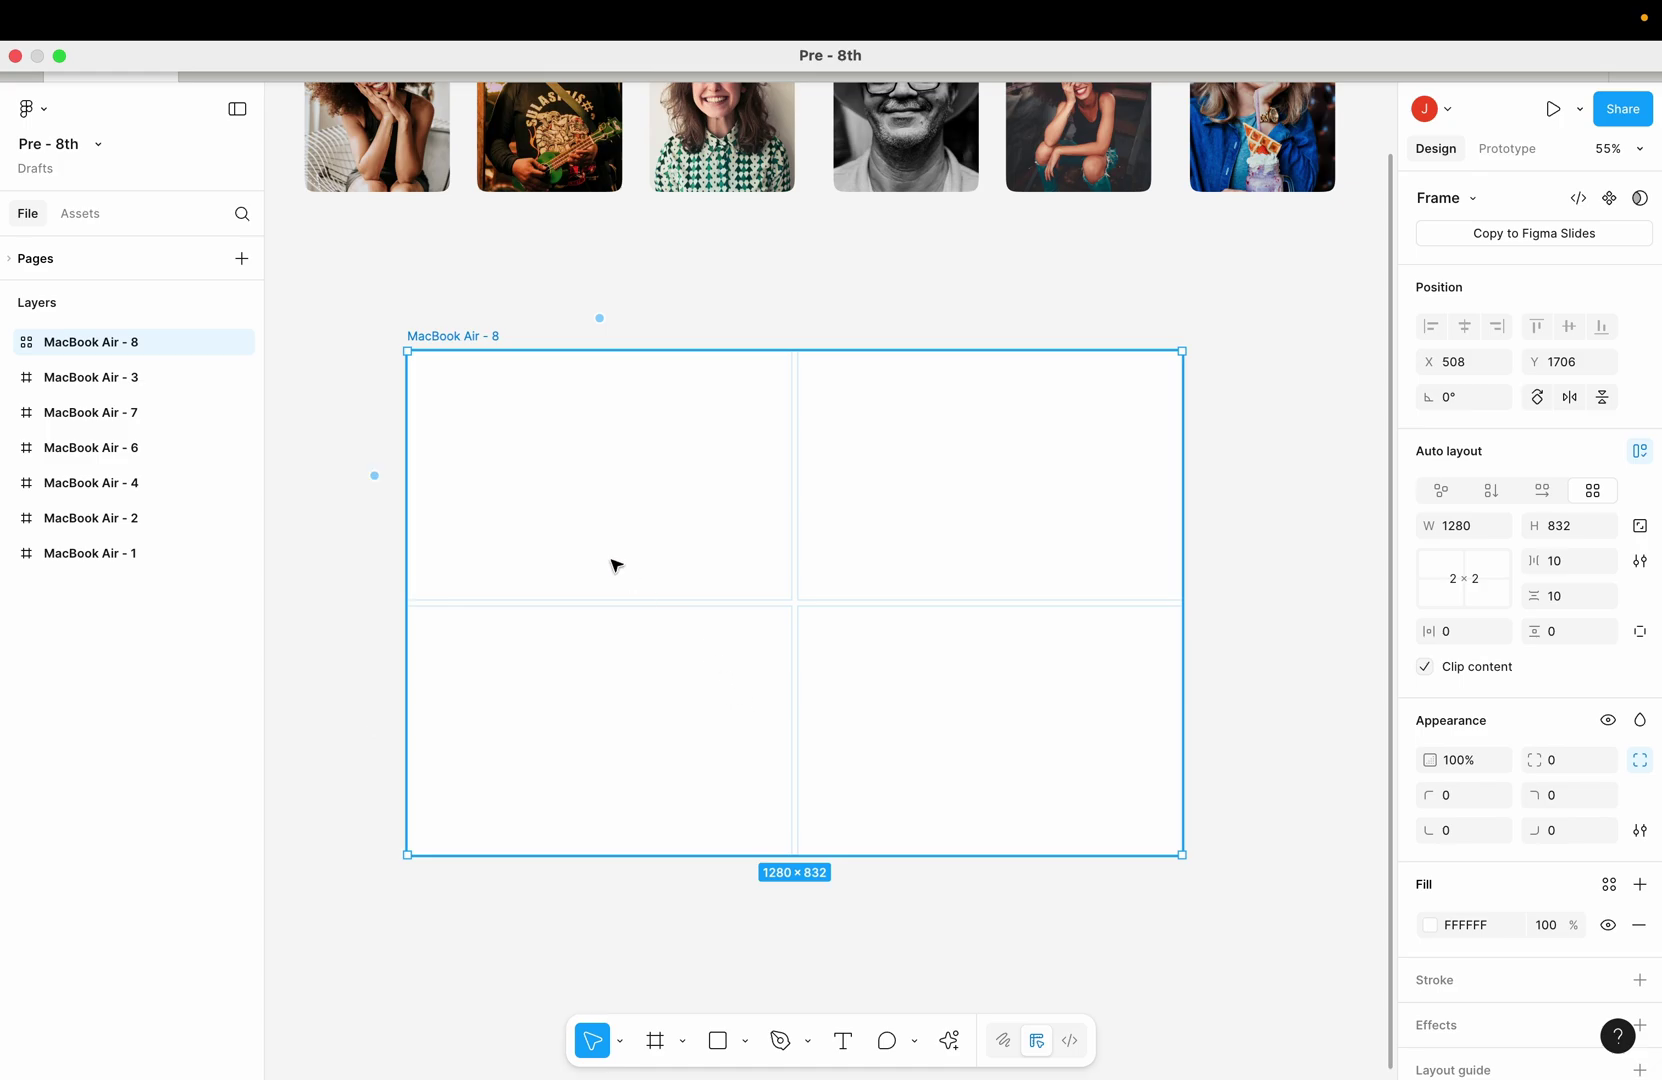
scroll(512, 300, "up", 3)
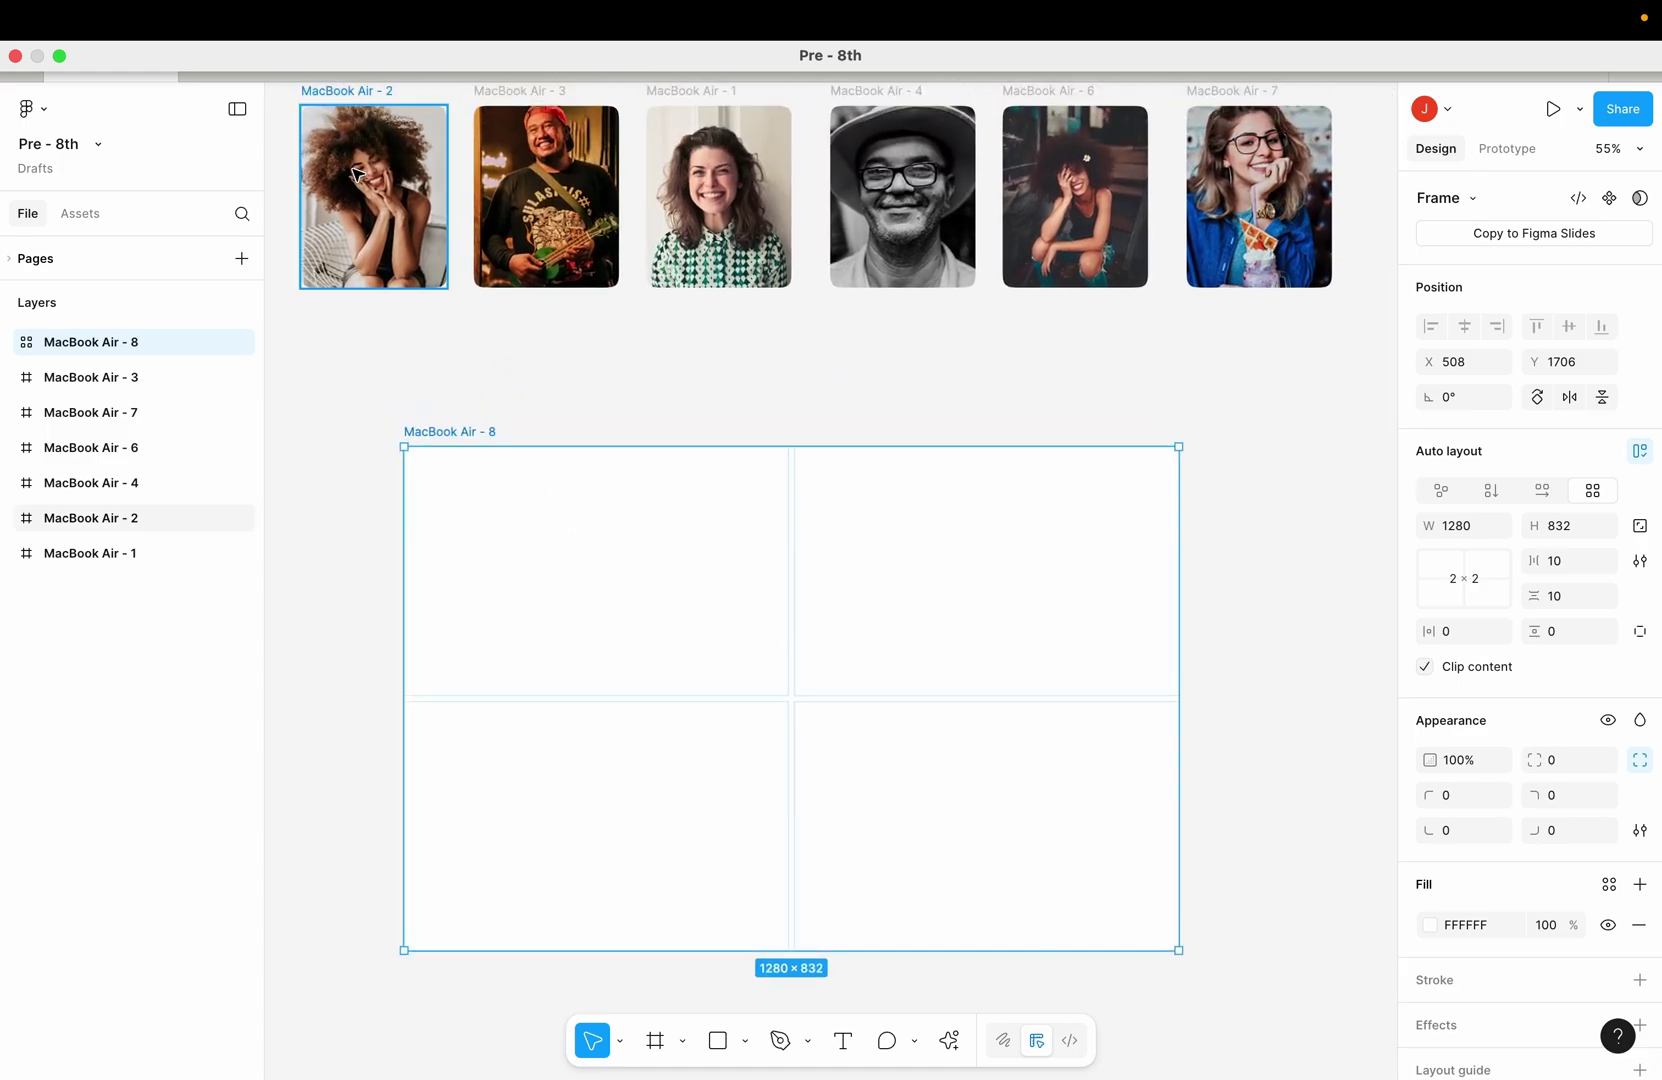
Place the MacBook Air - 2 photo into the grid's first cell
left_click(352, 174)
key("Escape")
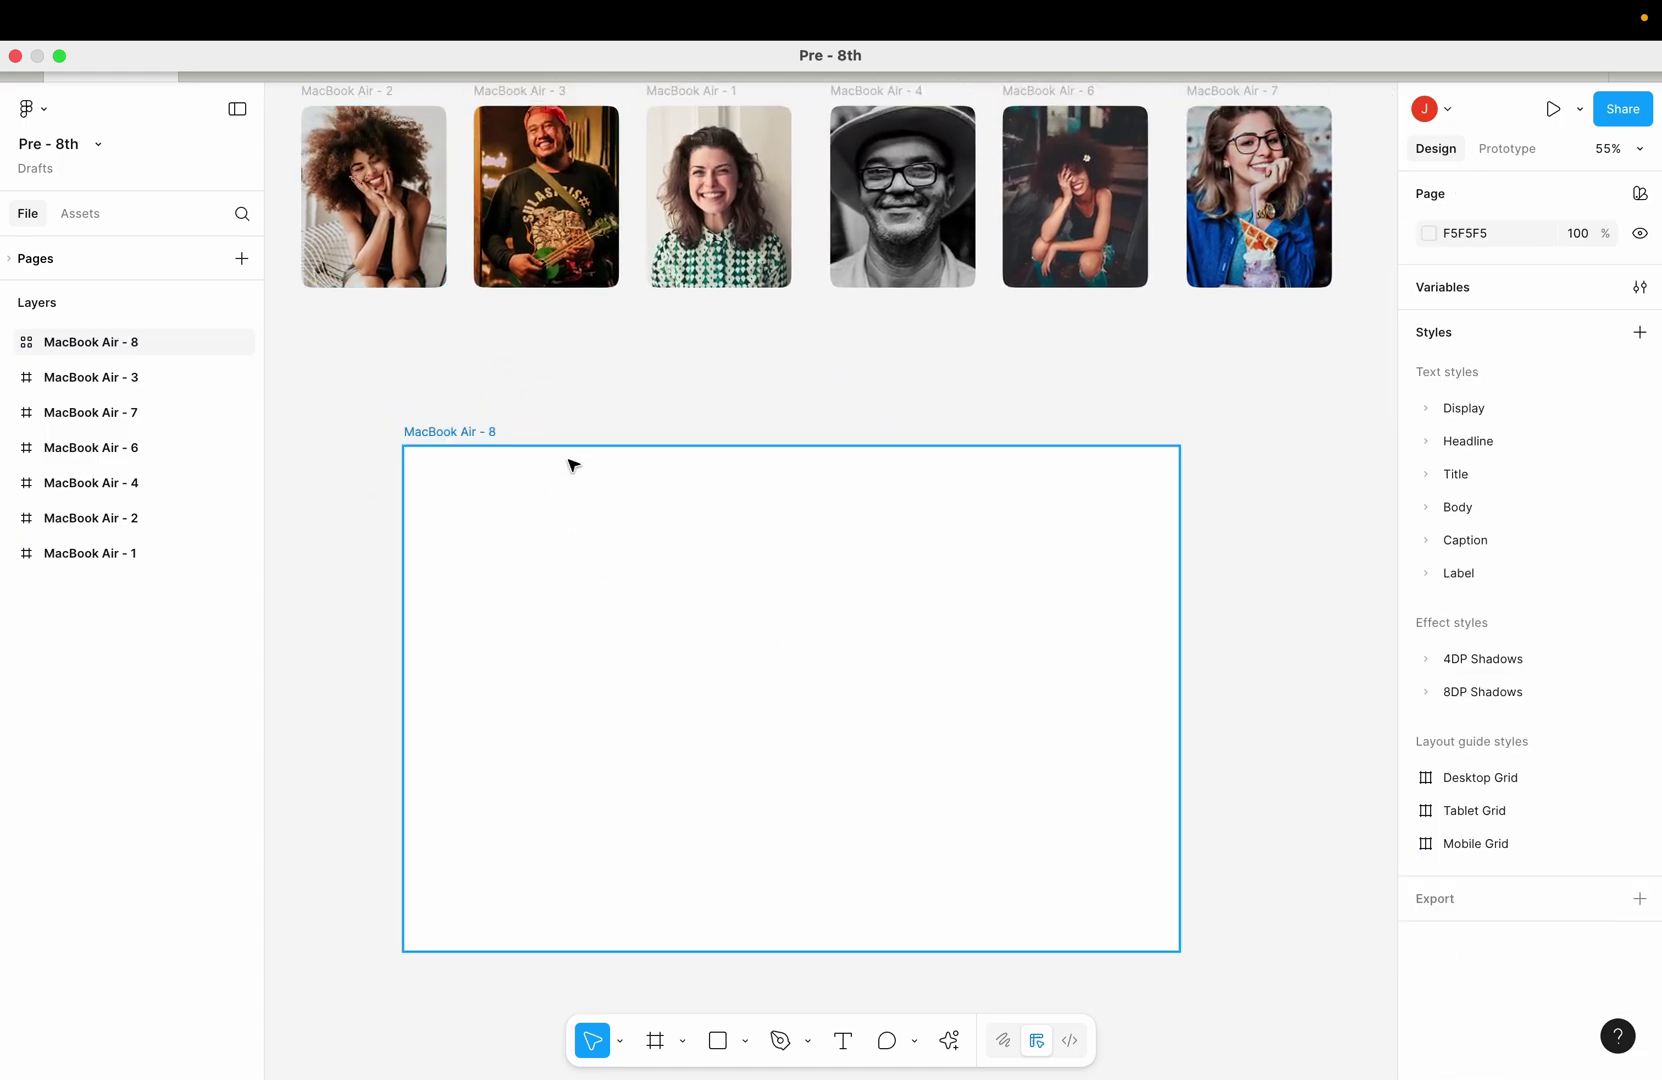
left_click(580, 534)
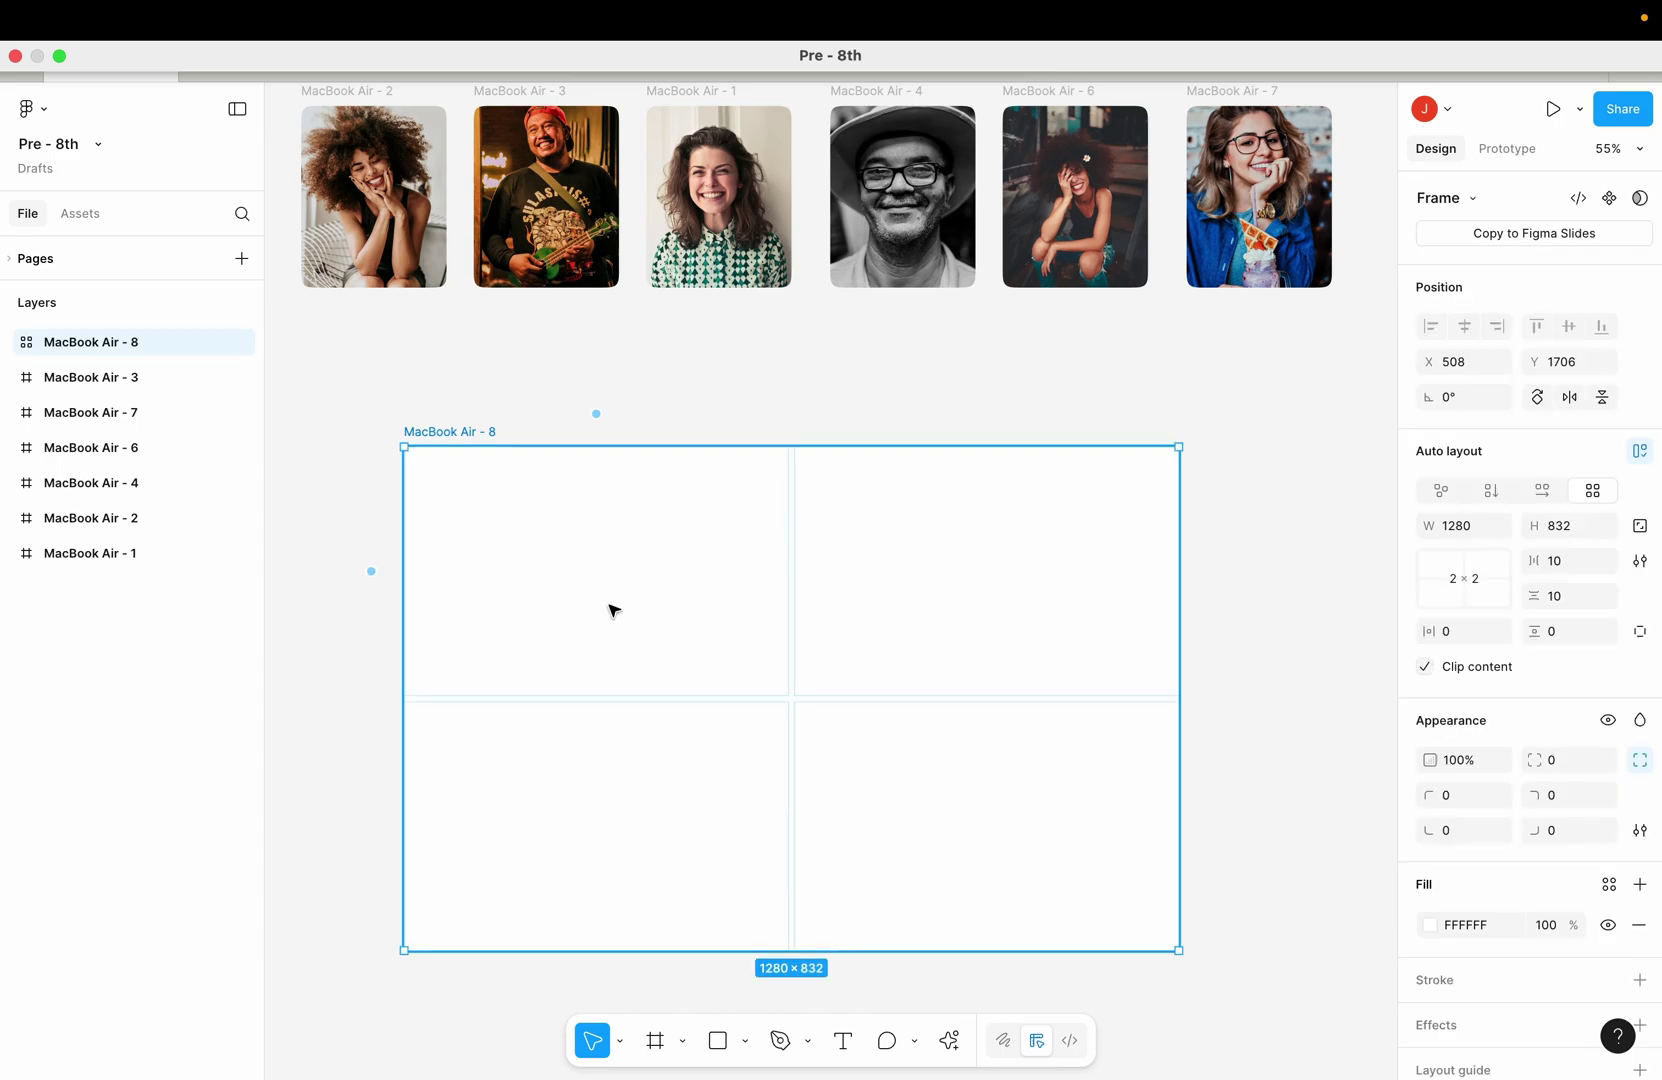
left_click(356, 184)
left_click_drag(356, 184, 584, 538)
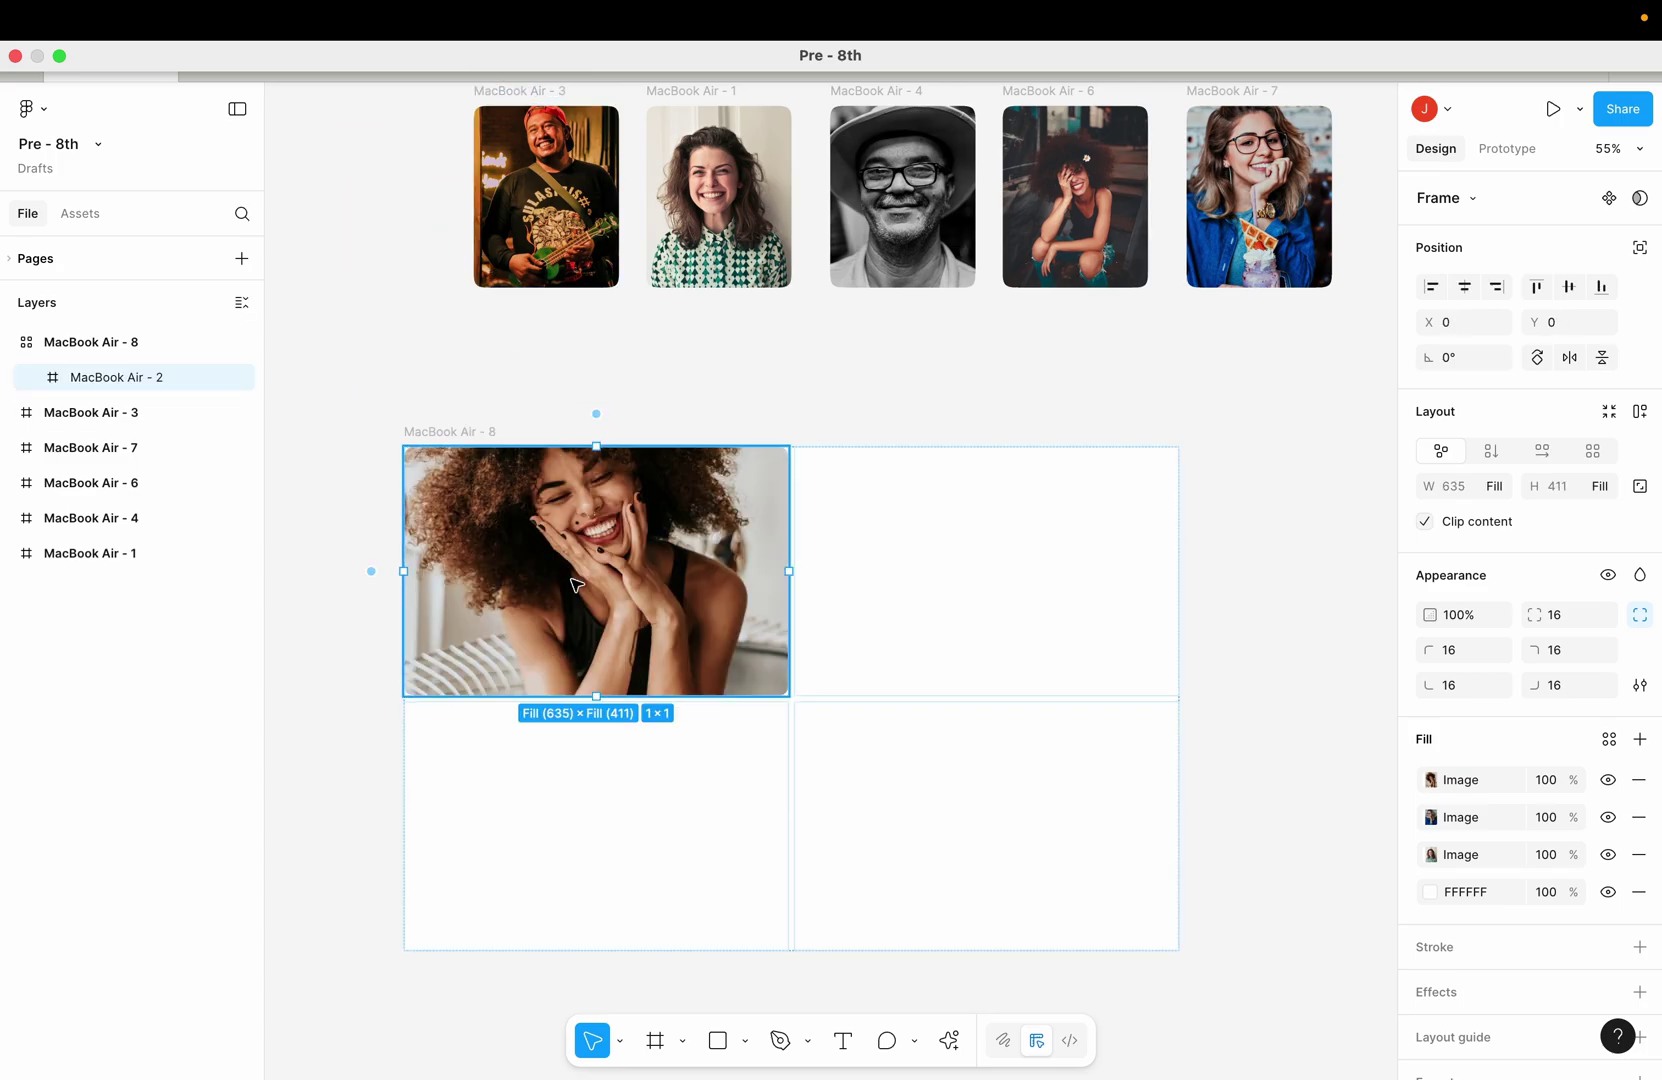
Drop MacBook Air - 3, 1 and 4 into the second, third and fourth cells
left_click(551, 189)
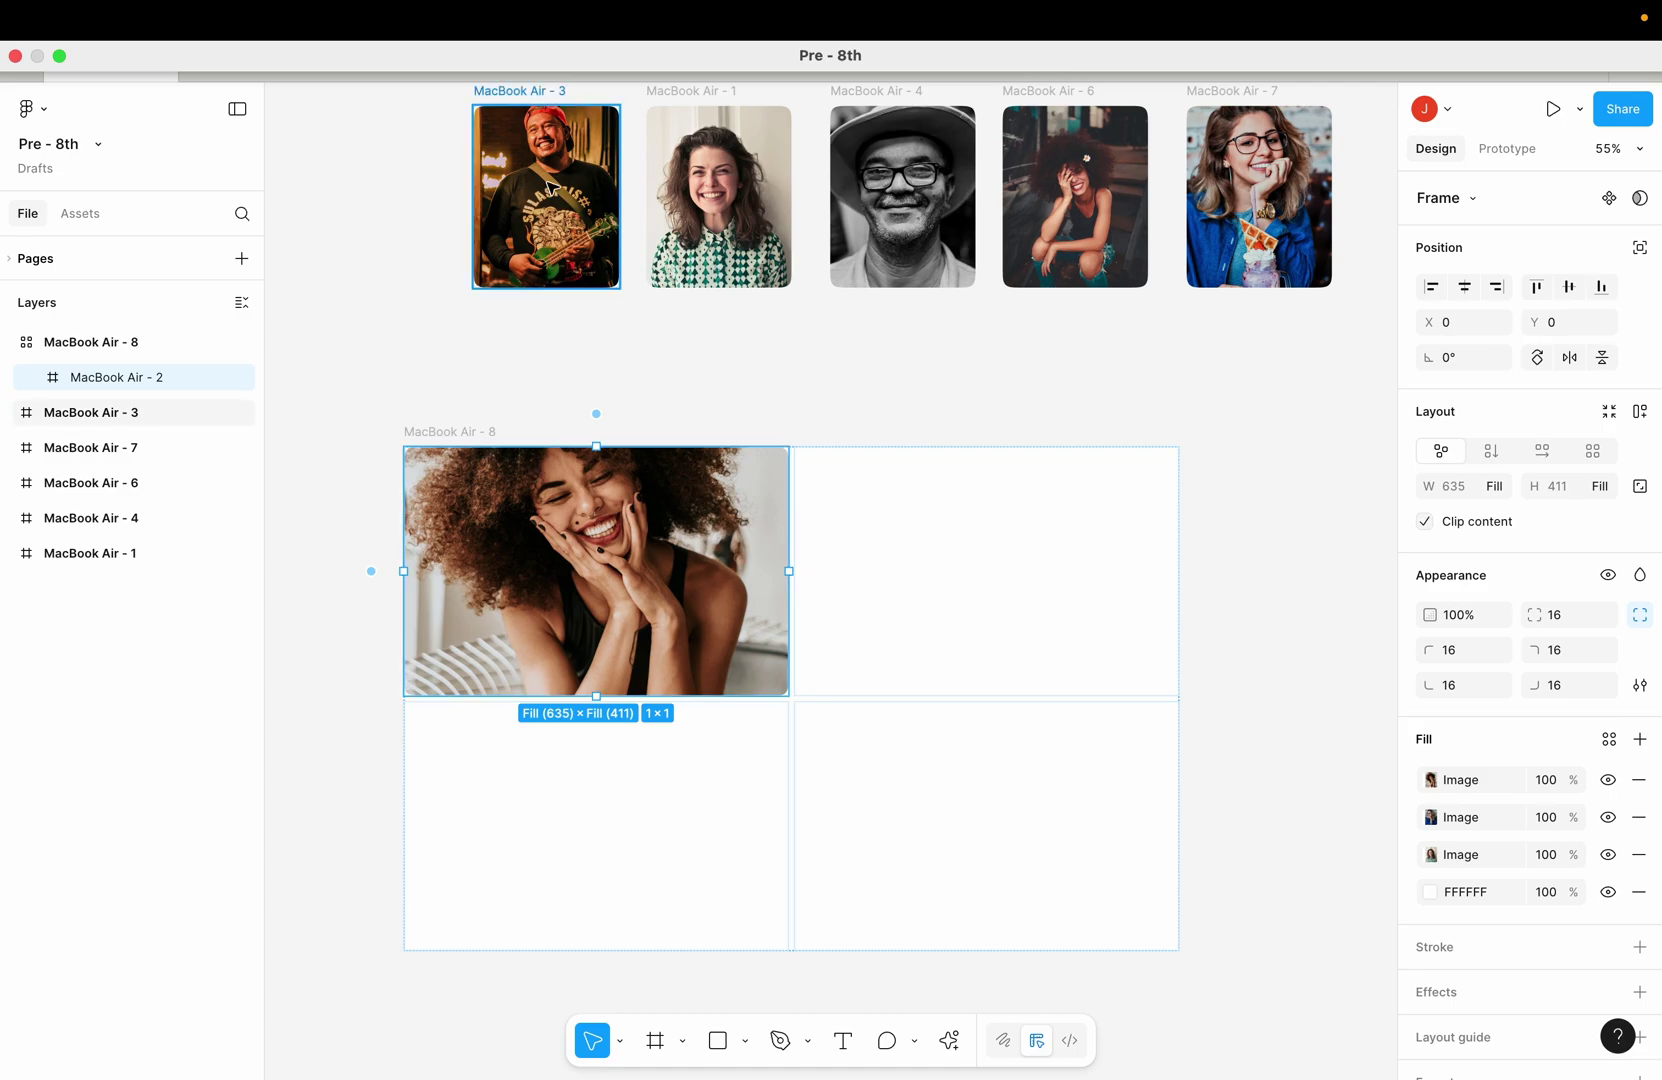
left_click_drag(551, 189, 950, 561)
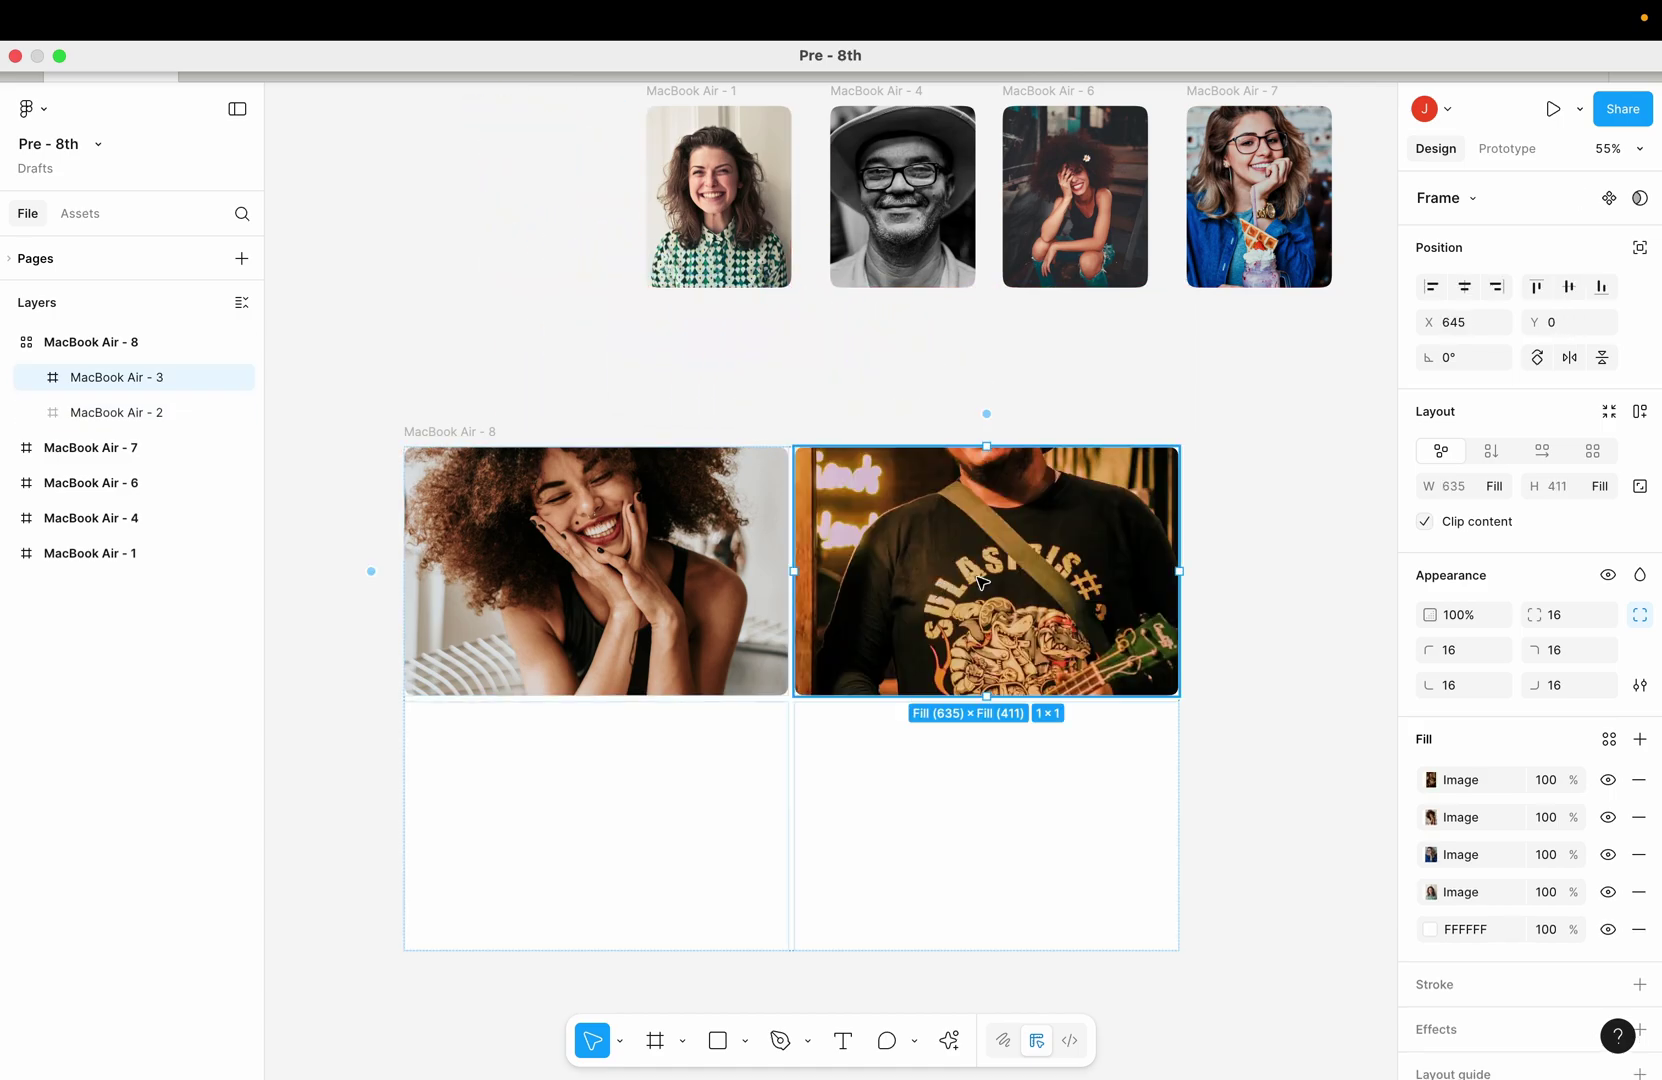
left_click_drag(718, 196, 606, 784)
left_click_drag(905, 190, 945, 790)
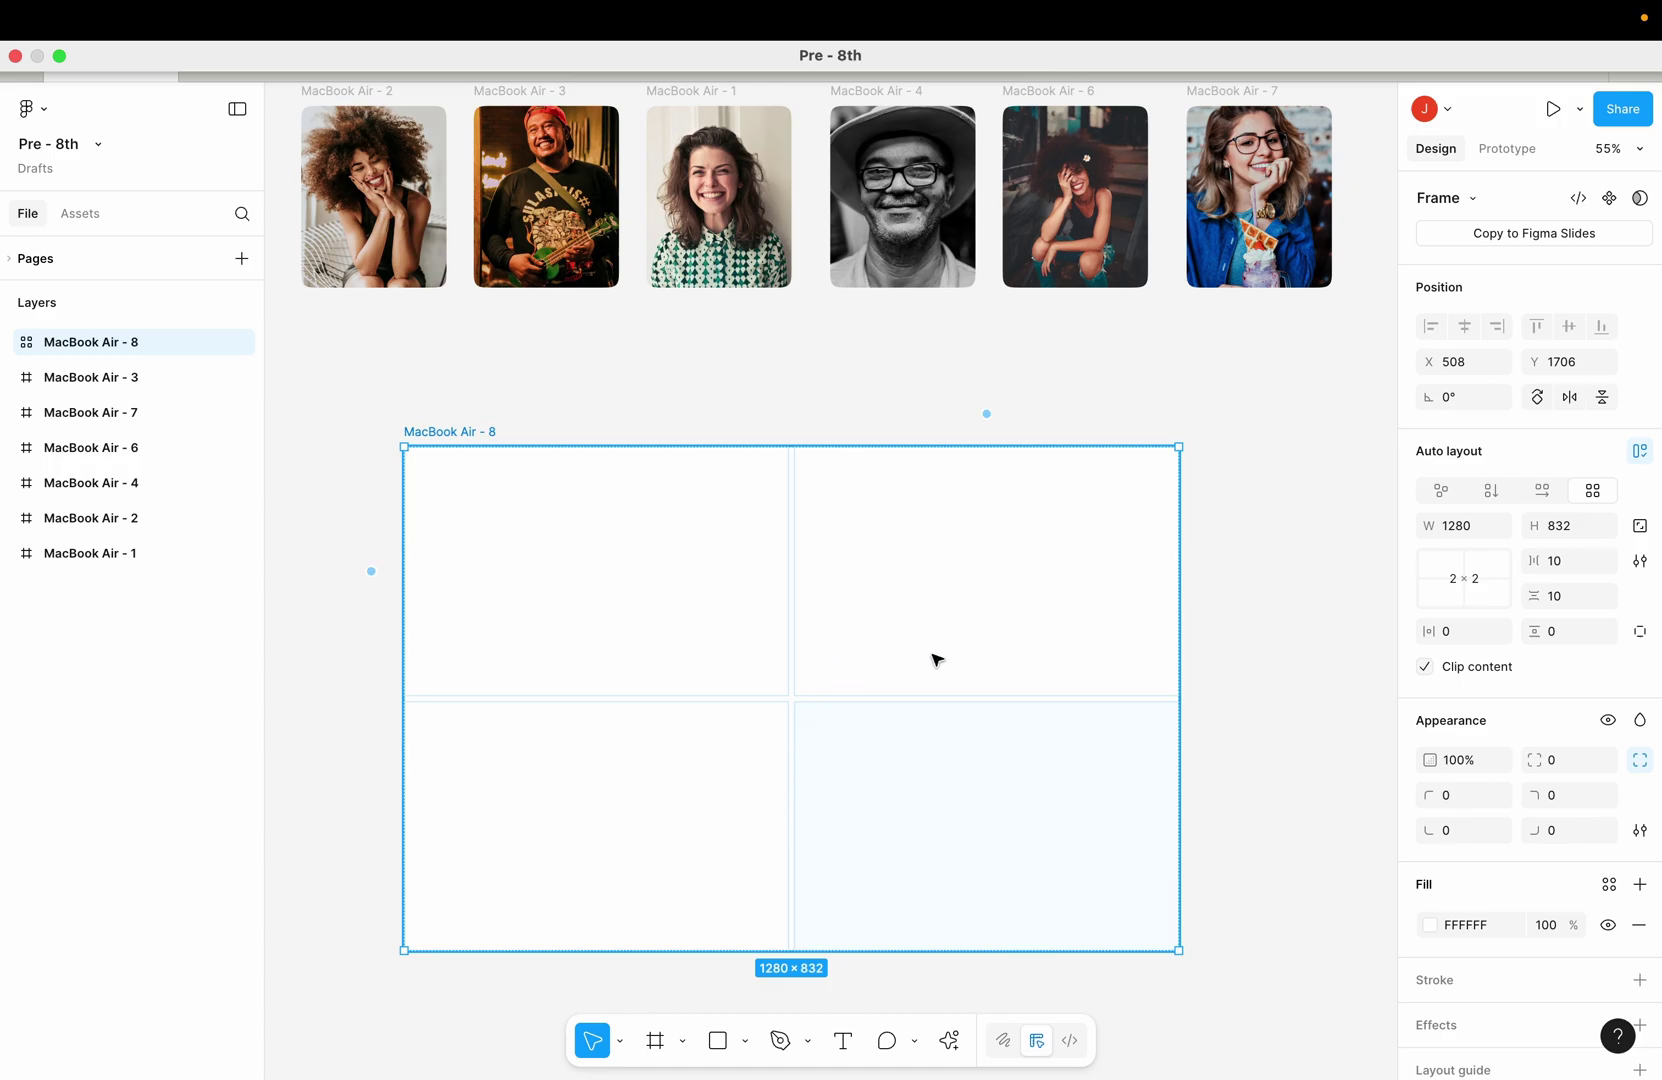
Set the grid size to 3 columns by 2 rows, giving six cells
left_click(1471, 576)
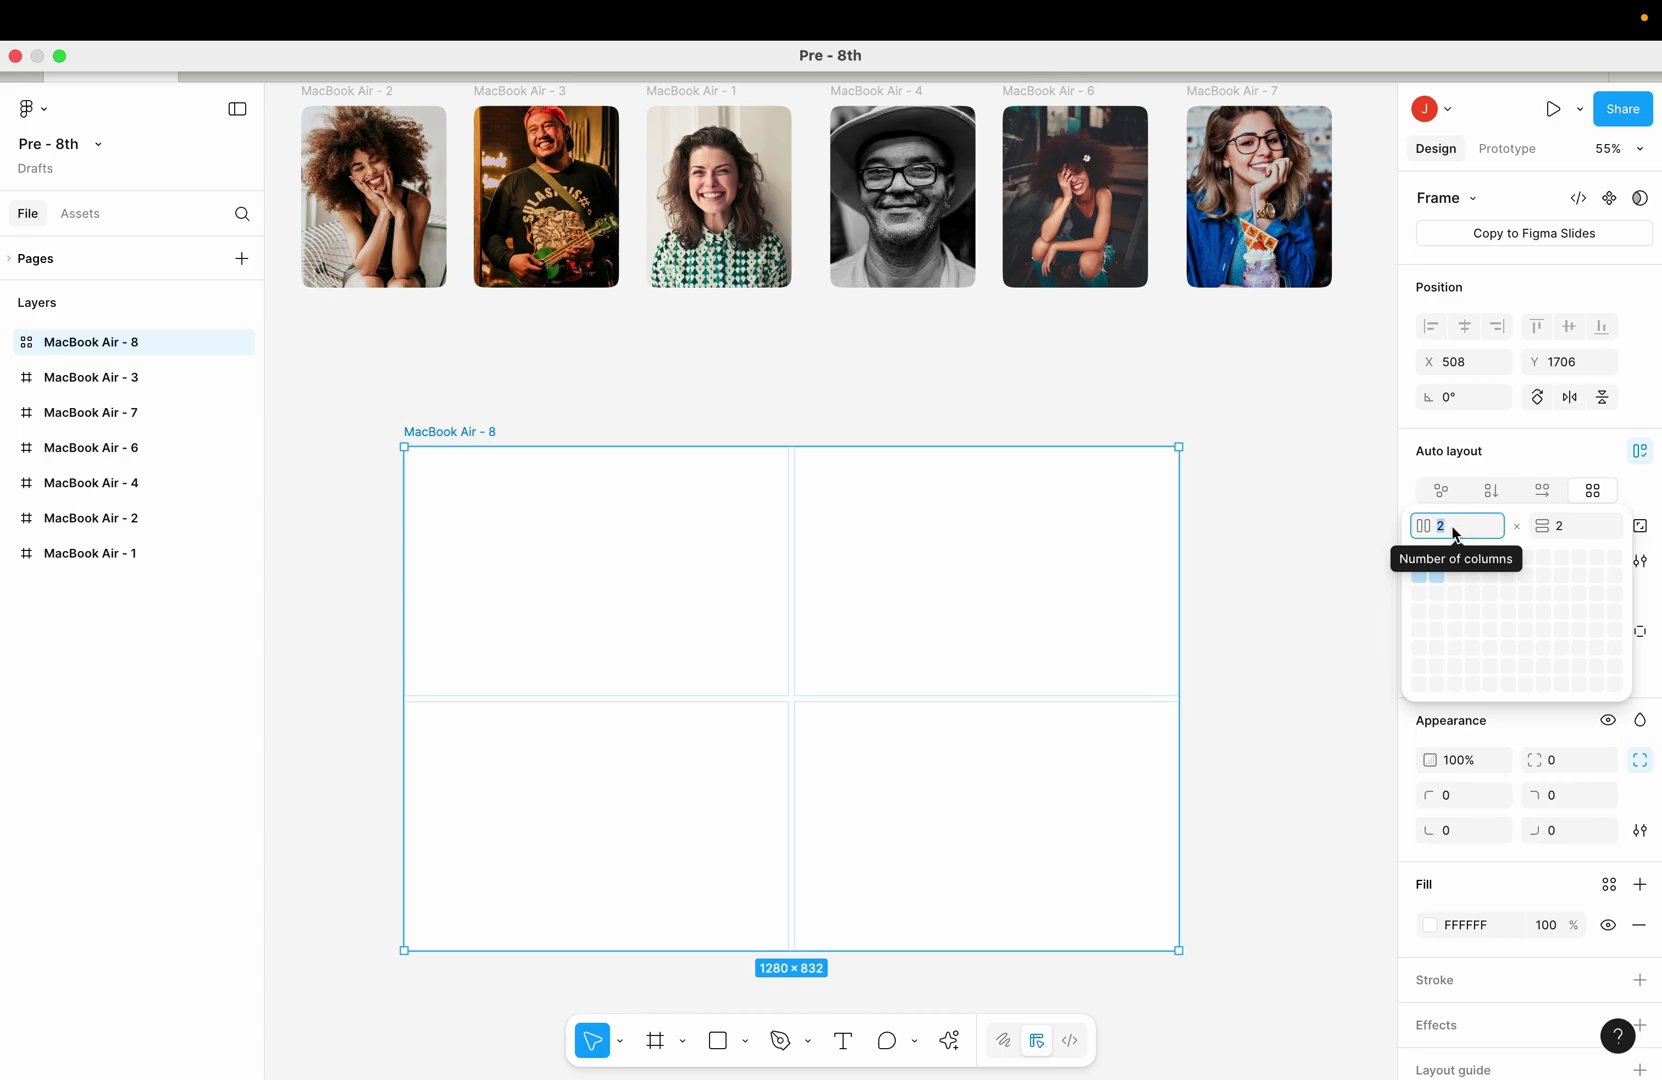
type("4")
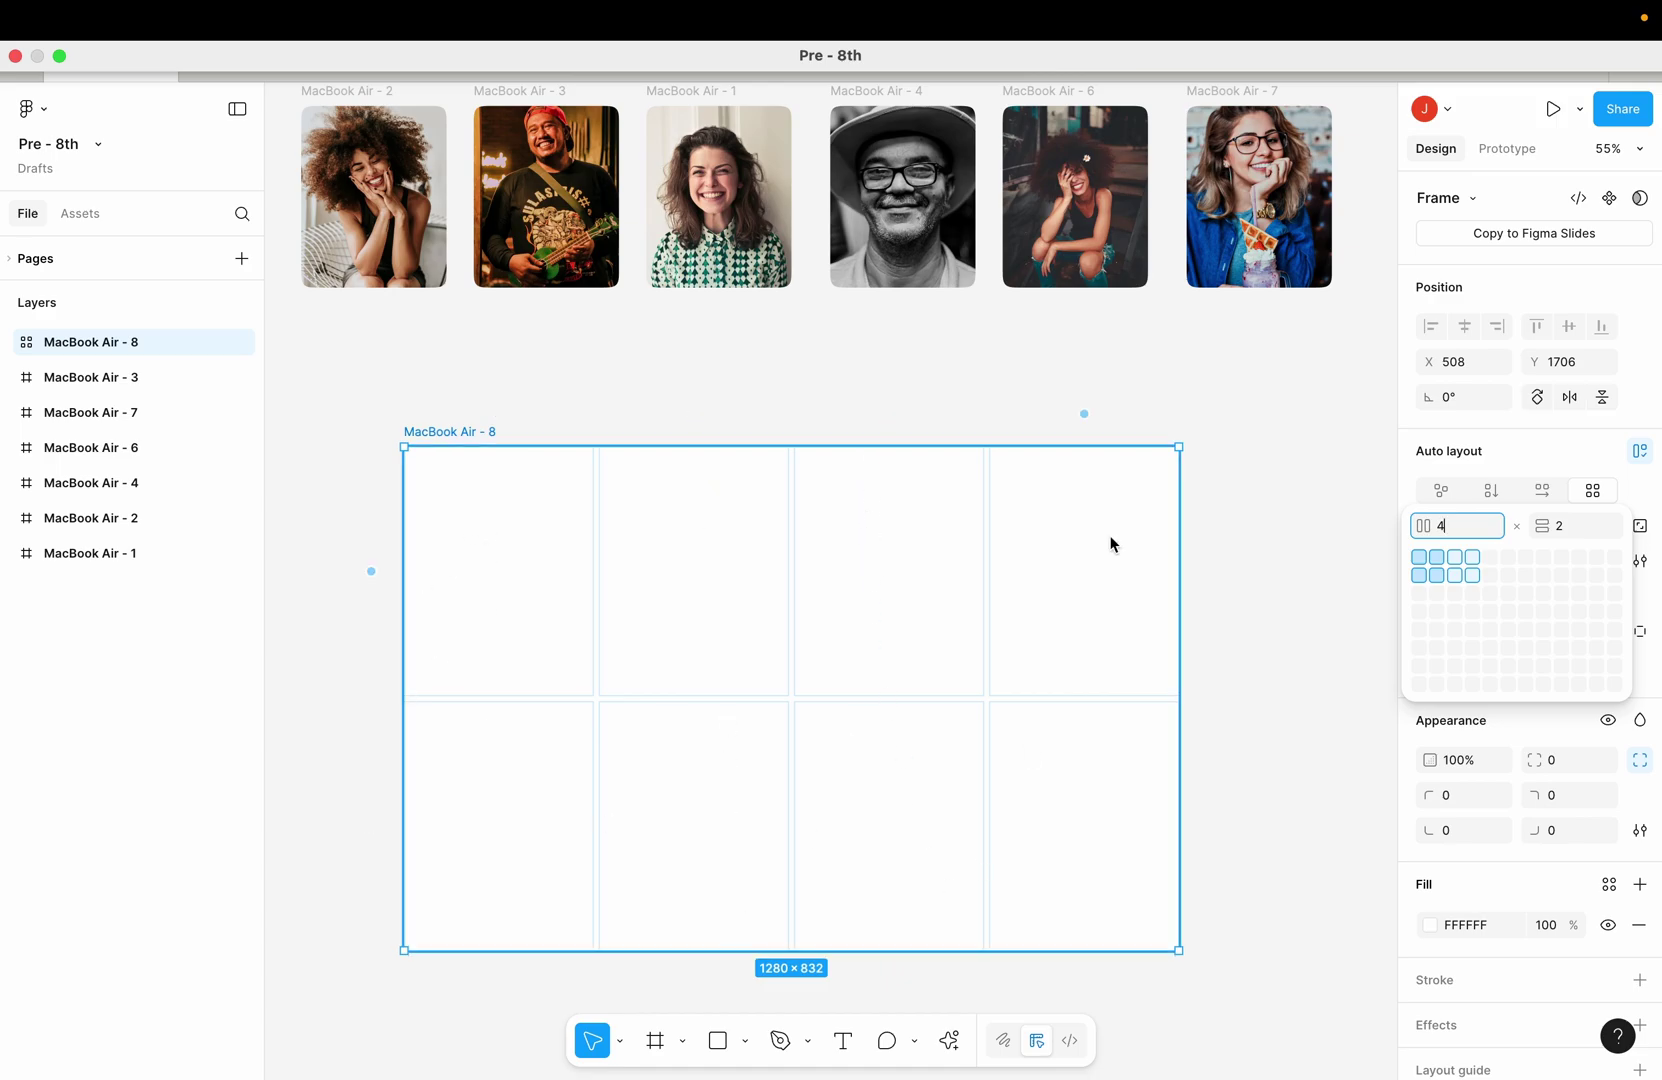
left_click(1570, 534)
type("3")
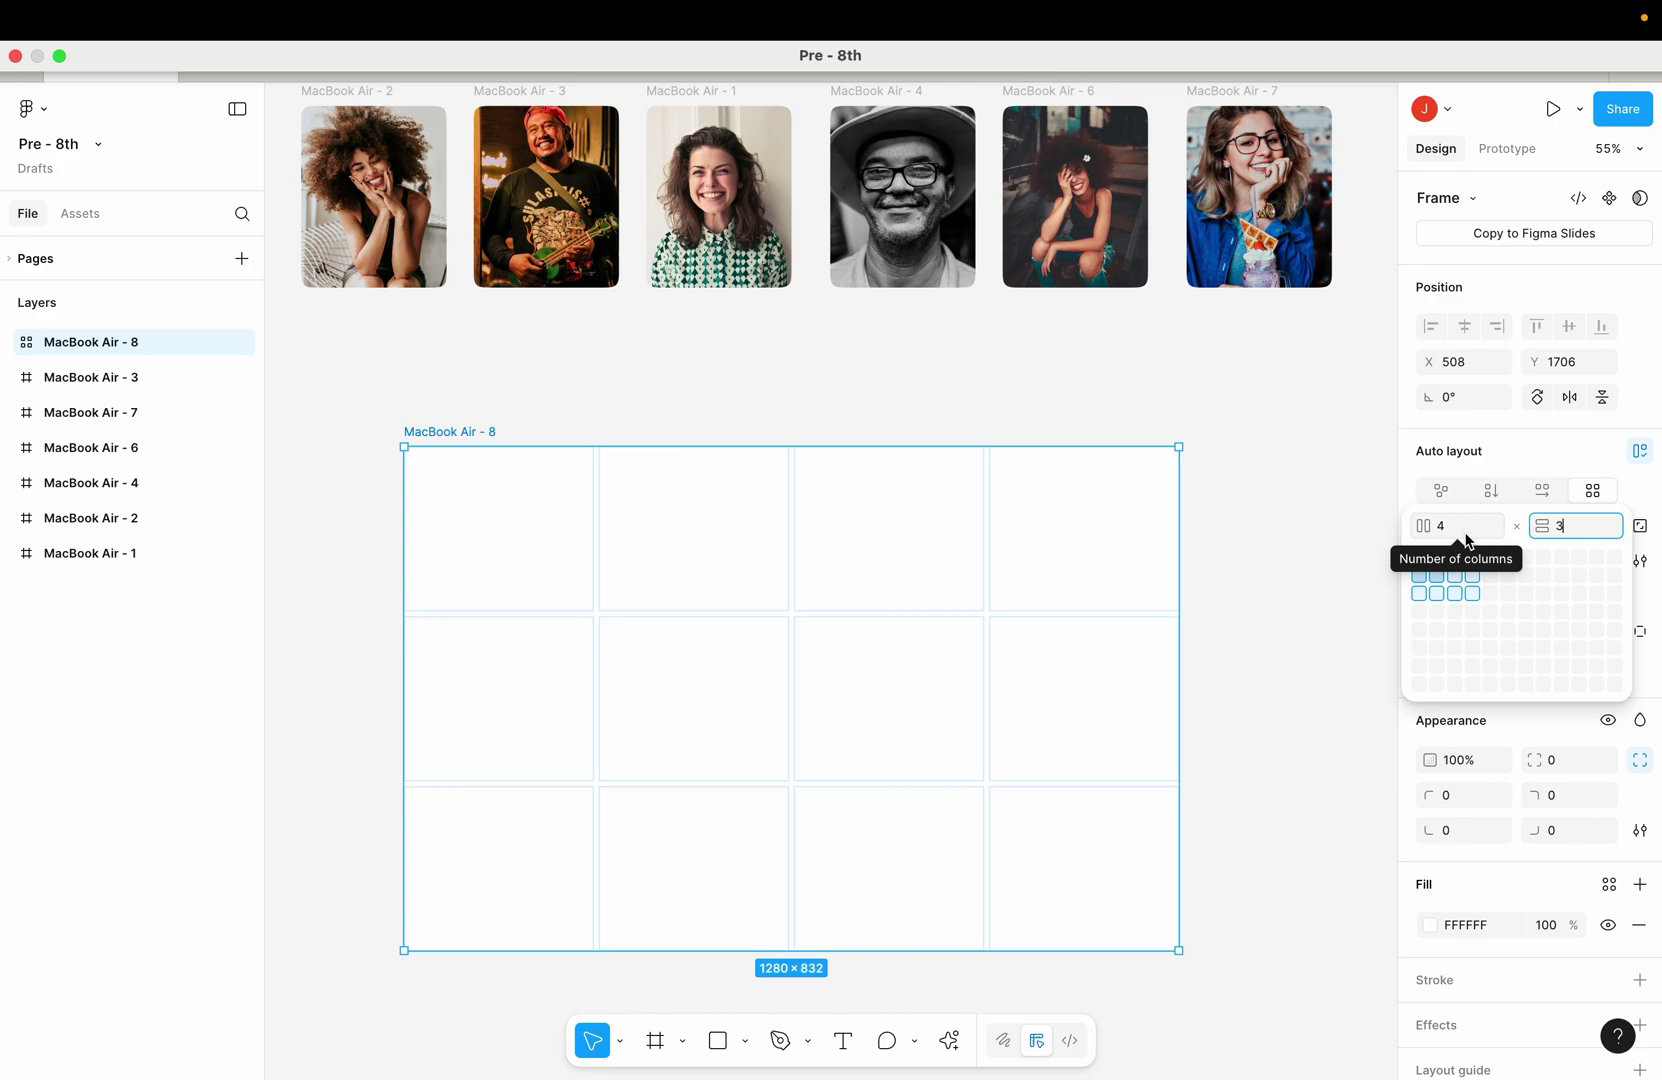
key("BackSpace")
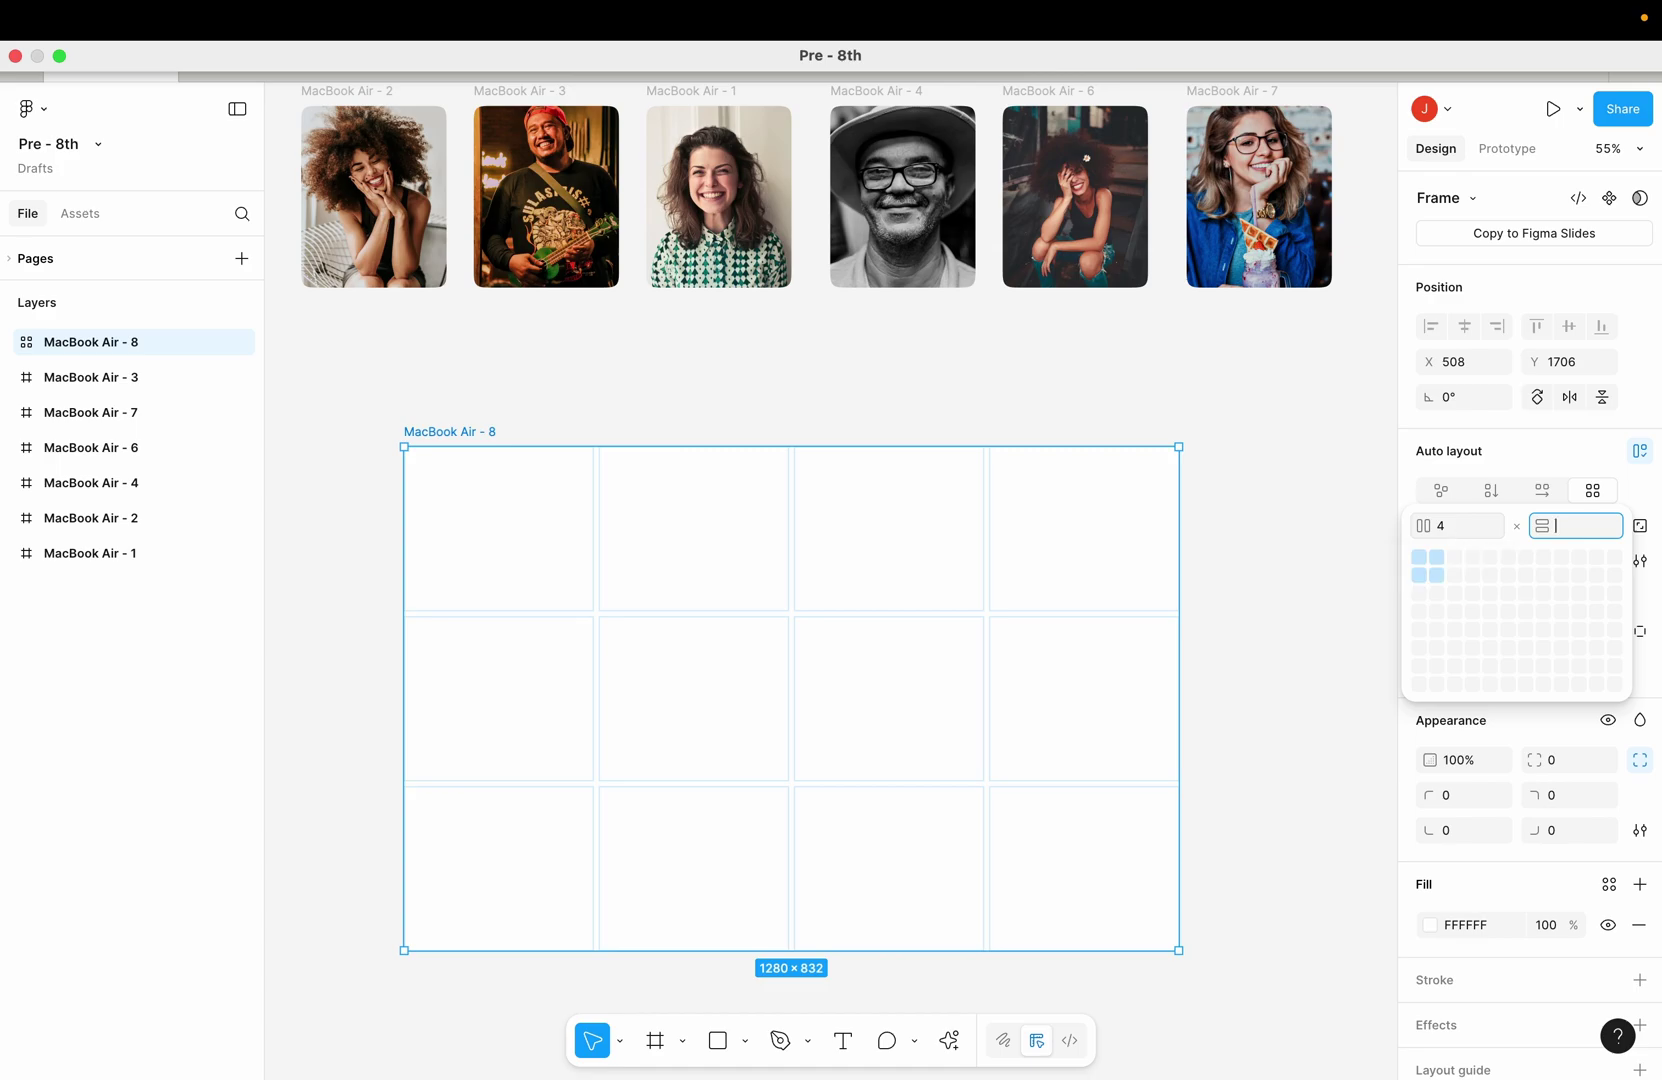
type("2")
left_click(1458, 528)
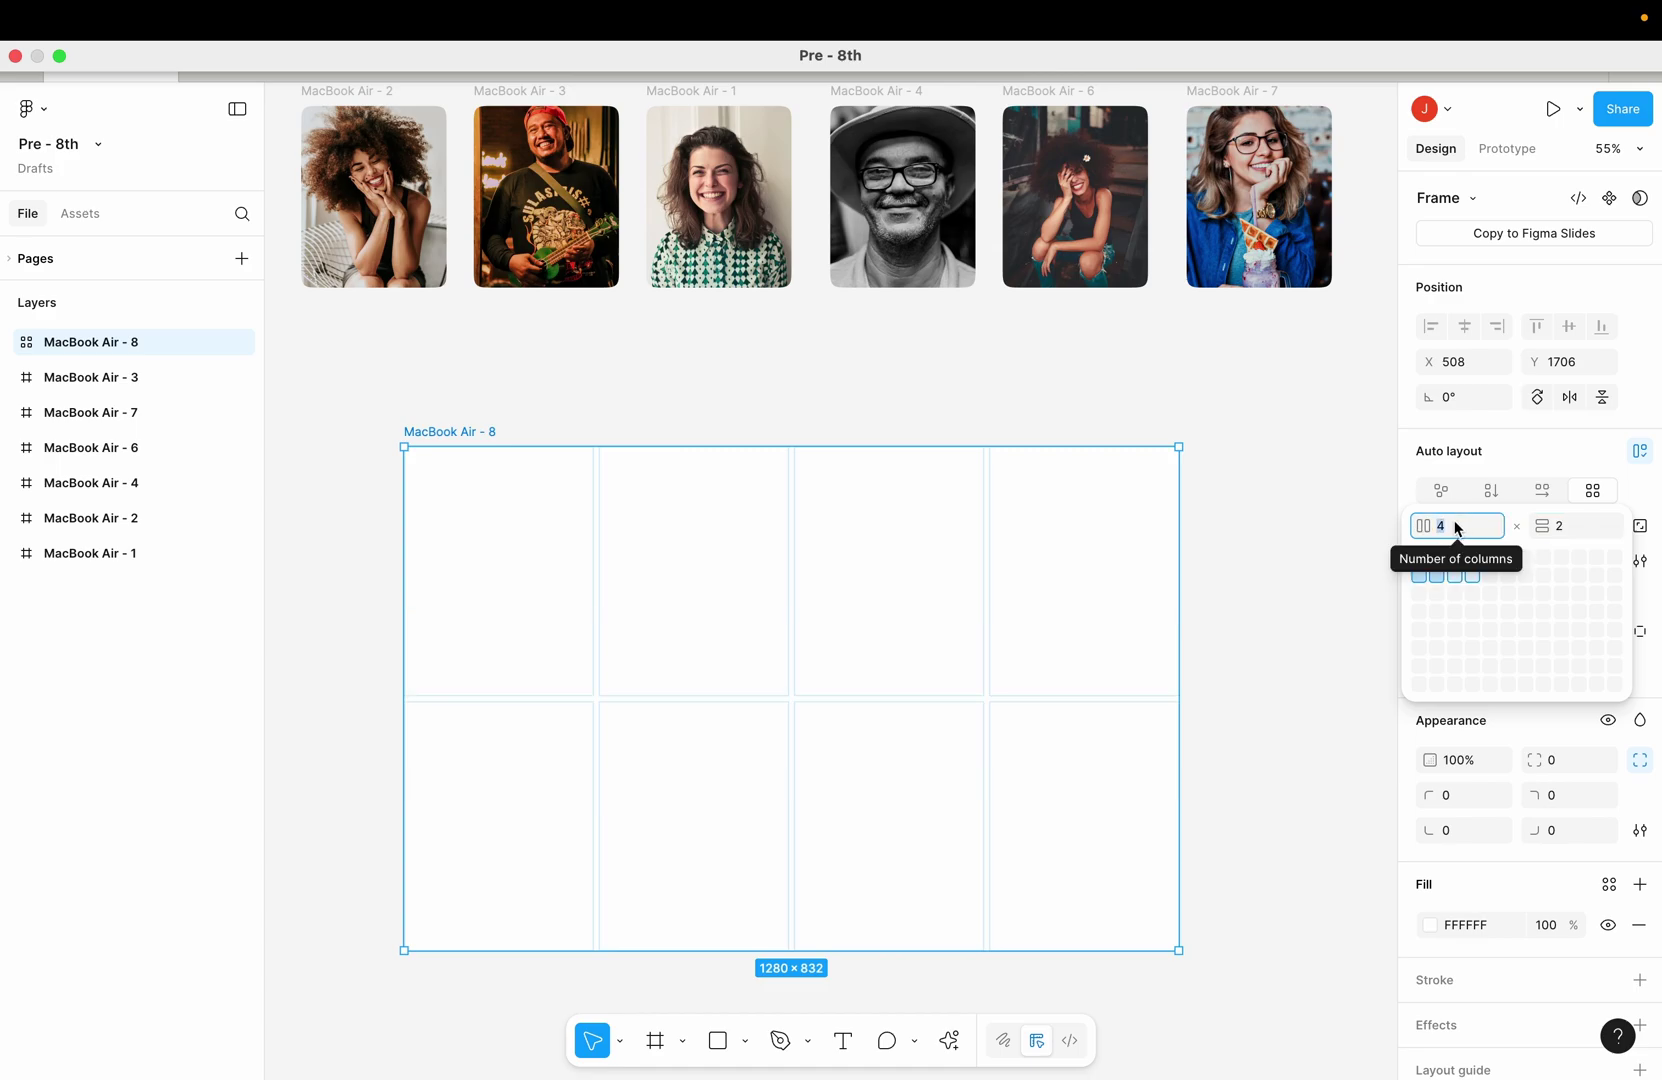
key("BackSpace")
type("3")
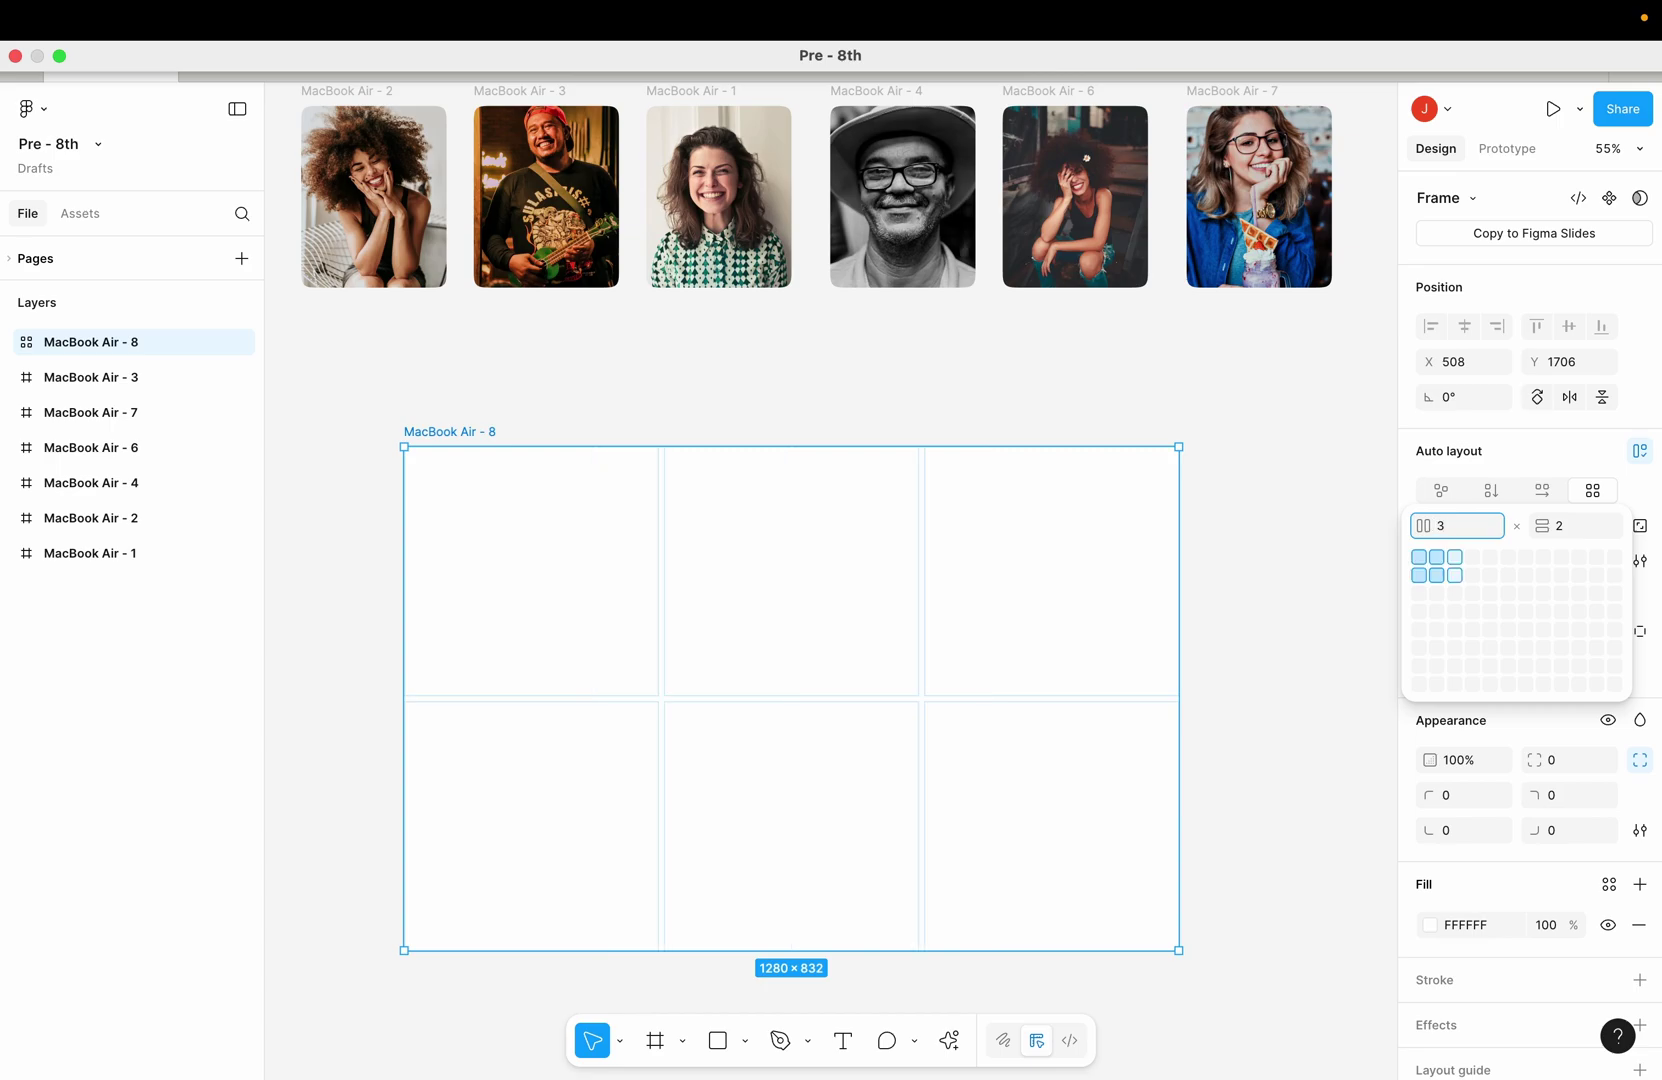
key("Return")
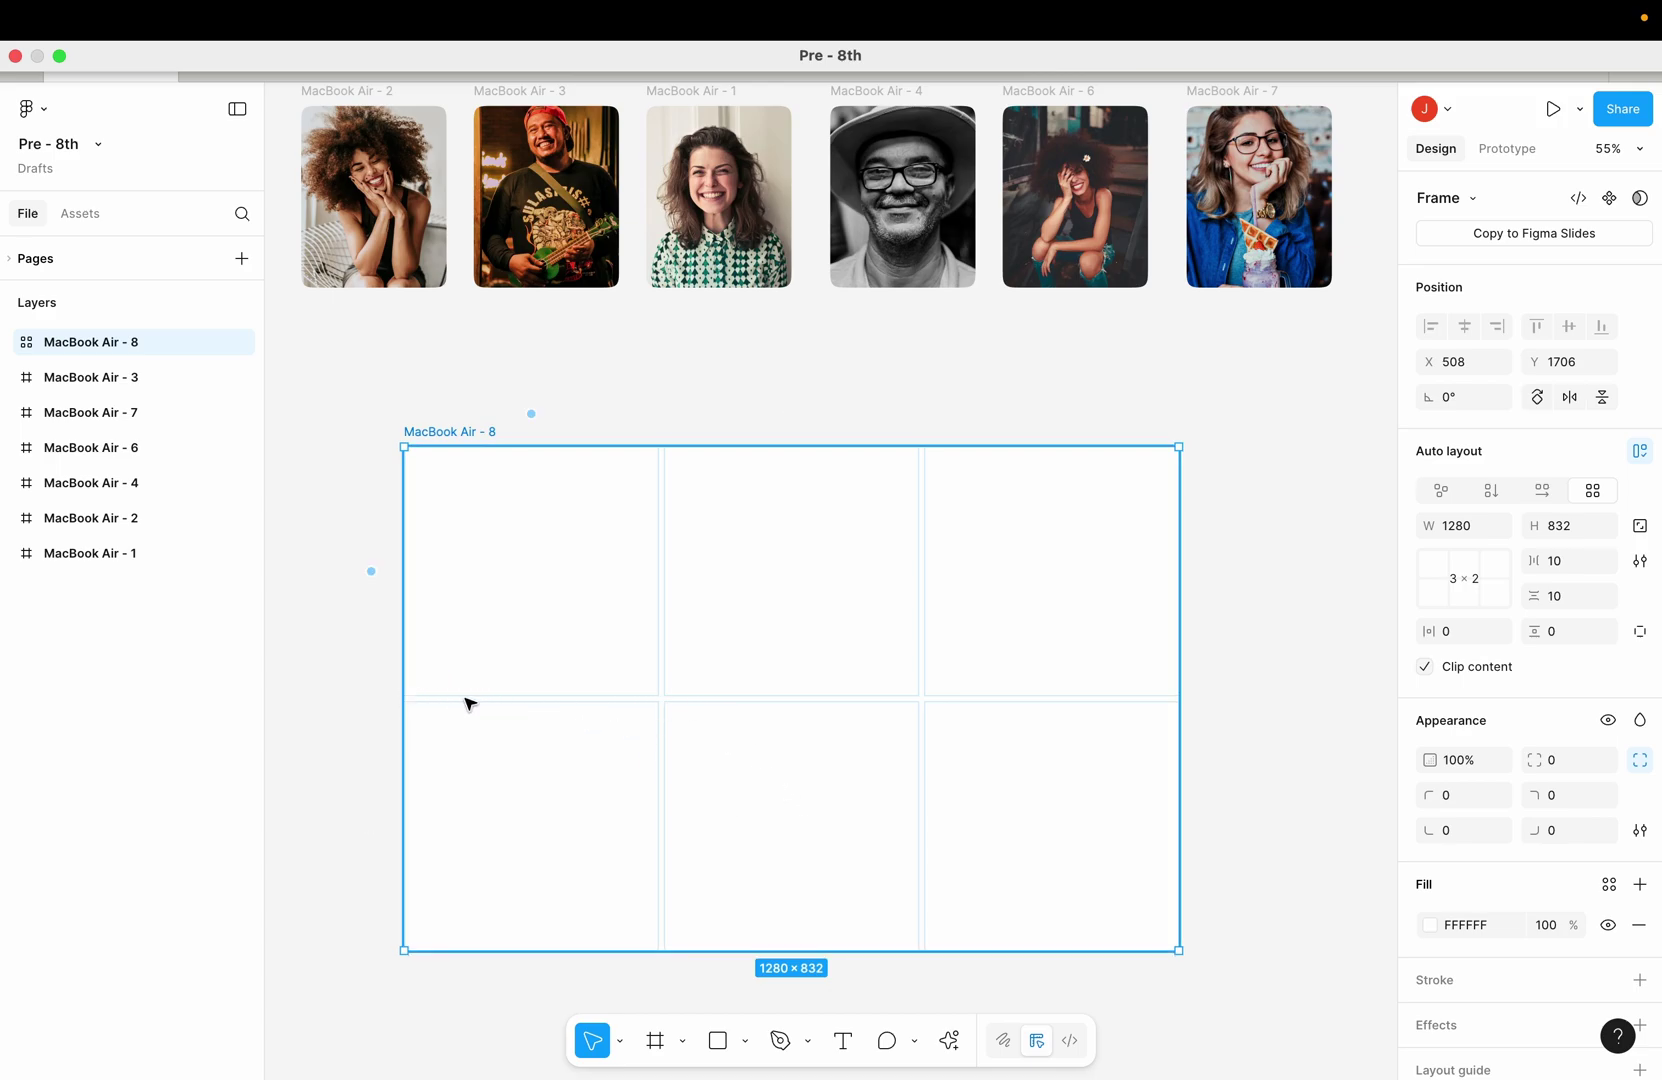
Enter 32 for both Gap between rows and Gap between columns in Auto layout
left_click(1571, 597)
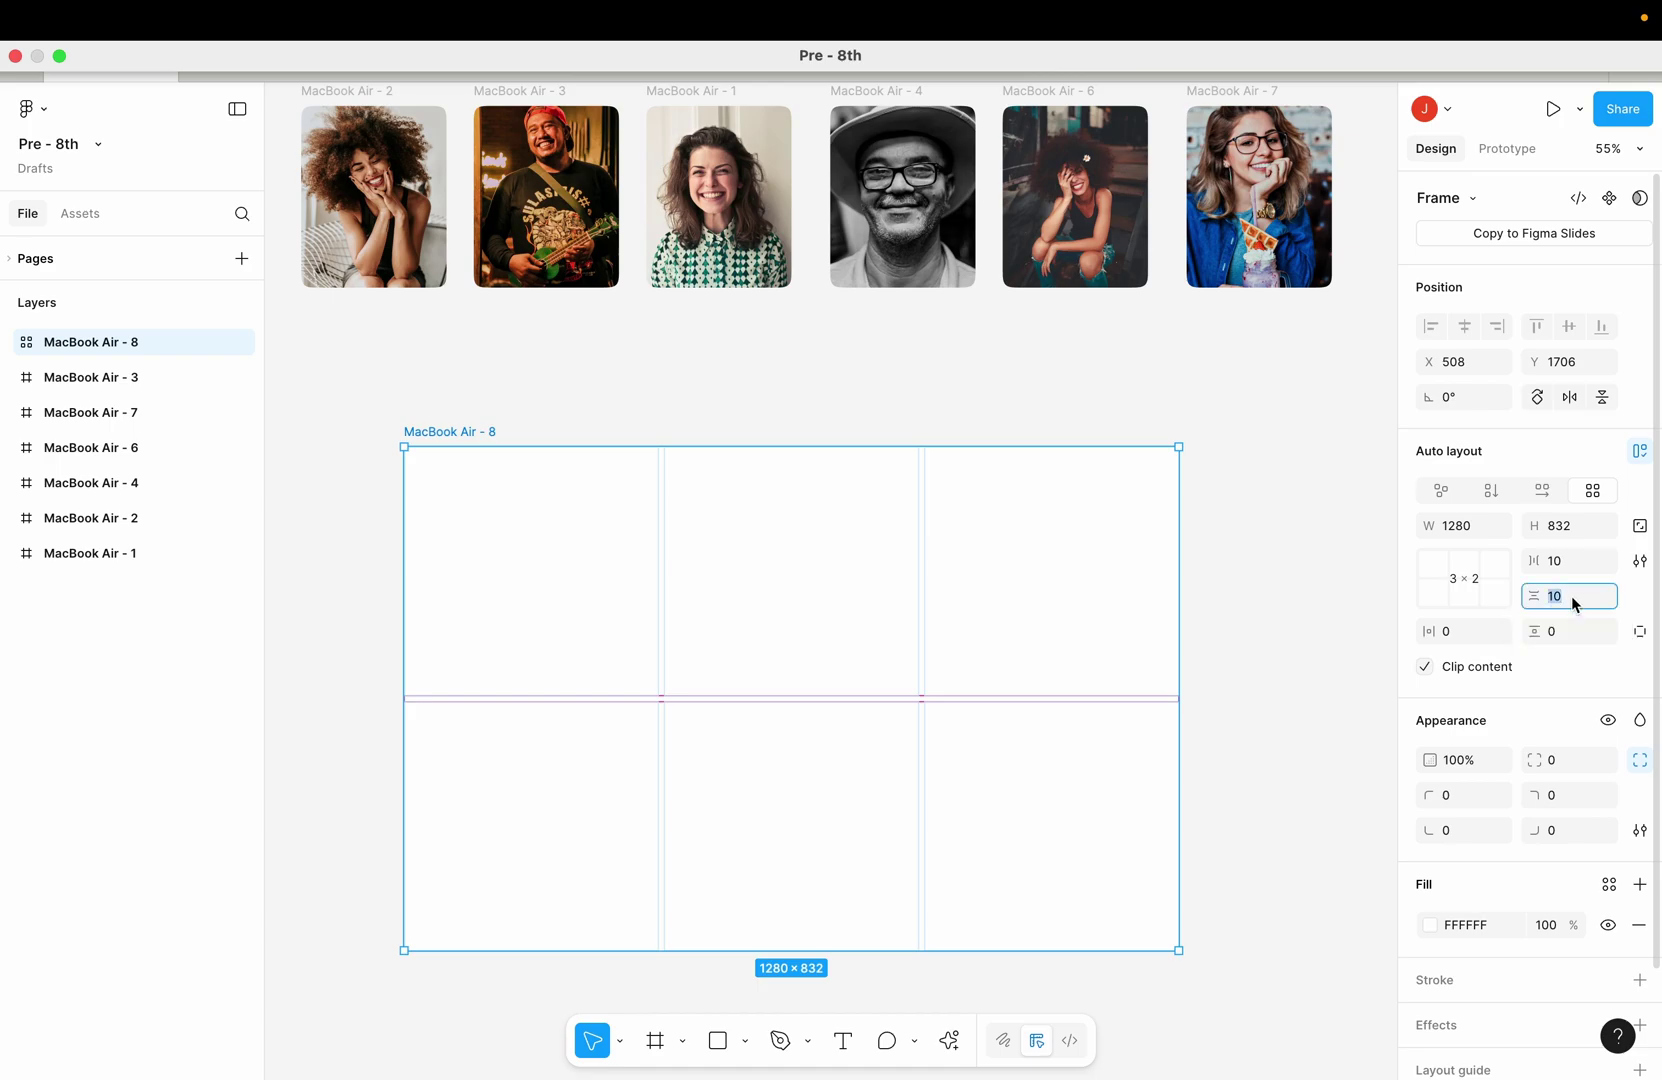
type("32")
key("Return")
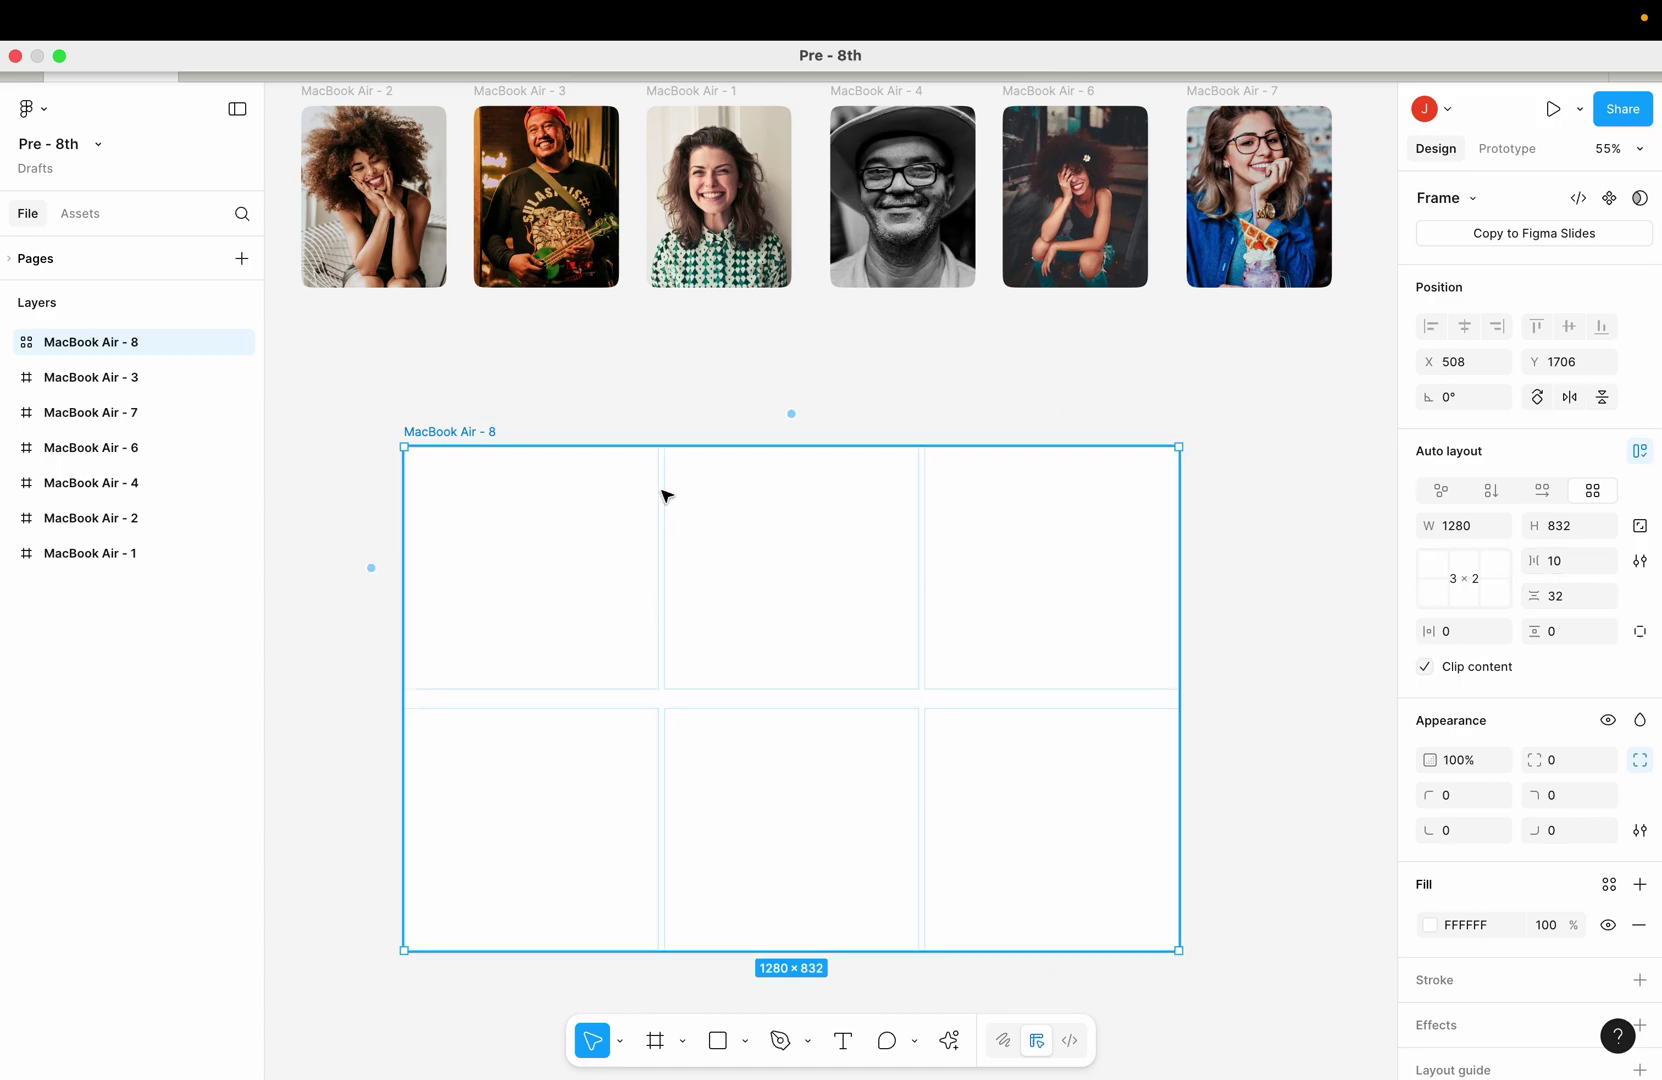
left_click(1566, 562)
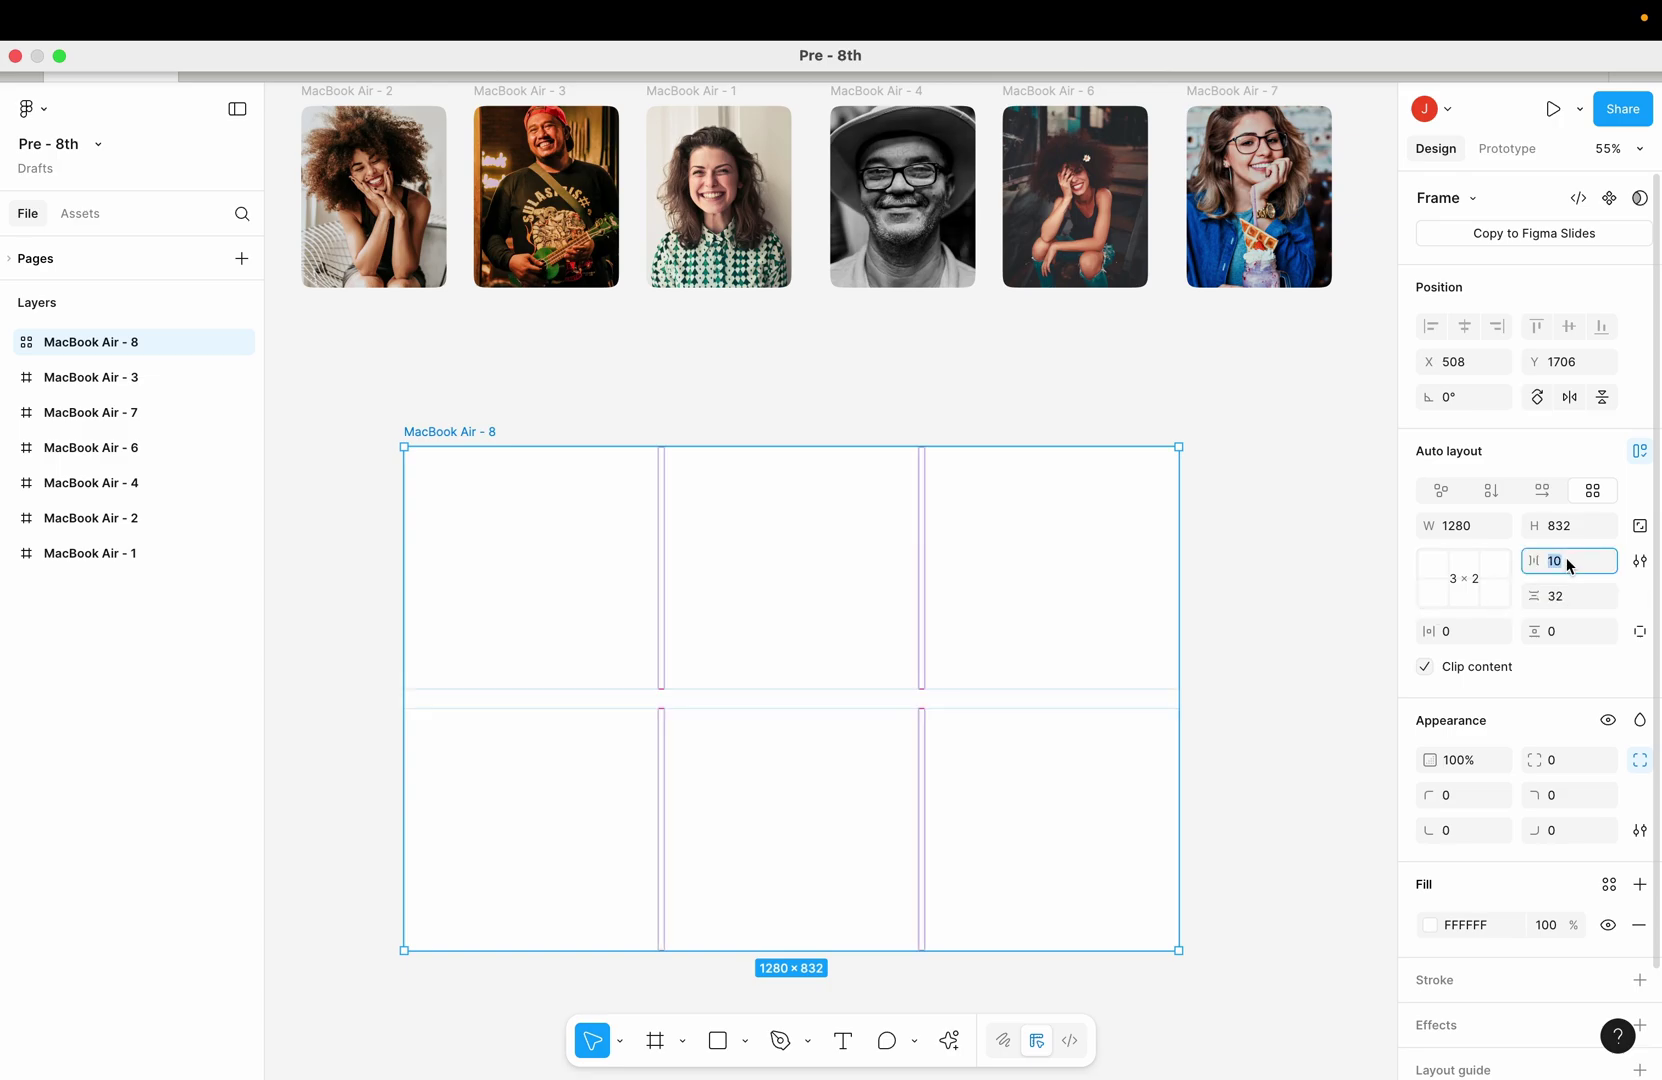
key("BackSpace")
type("32")
key("Return")
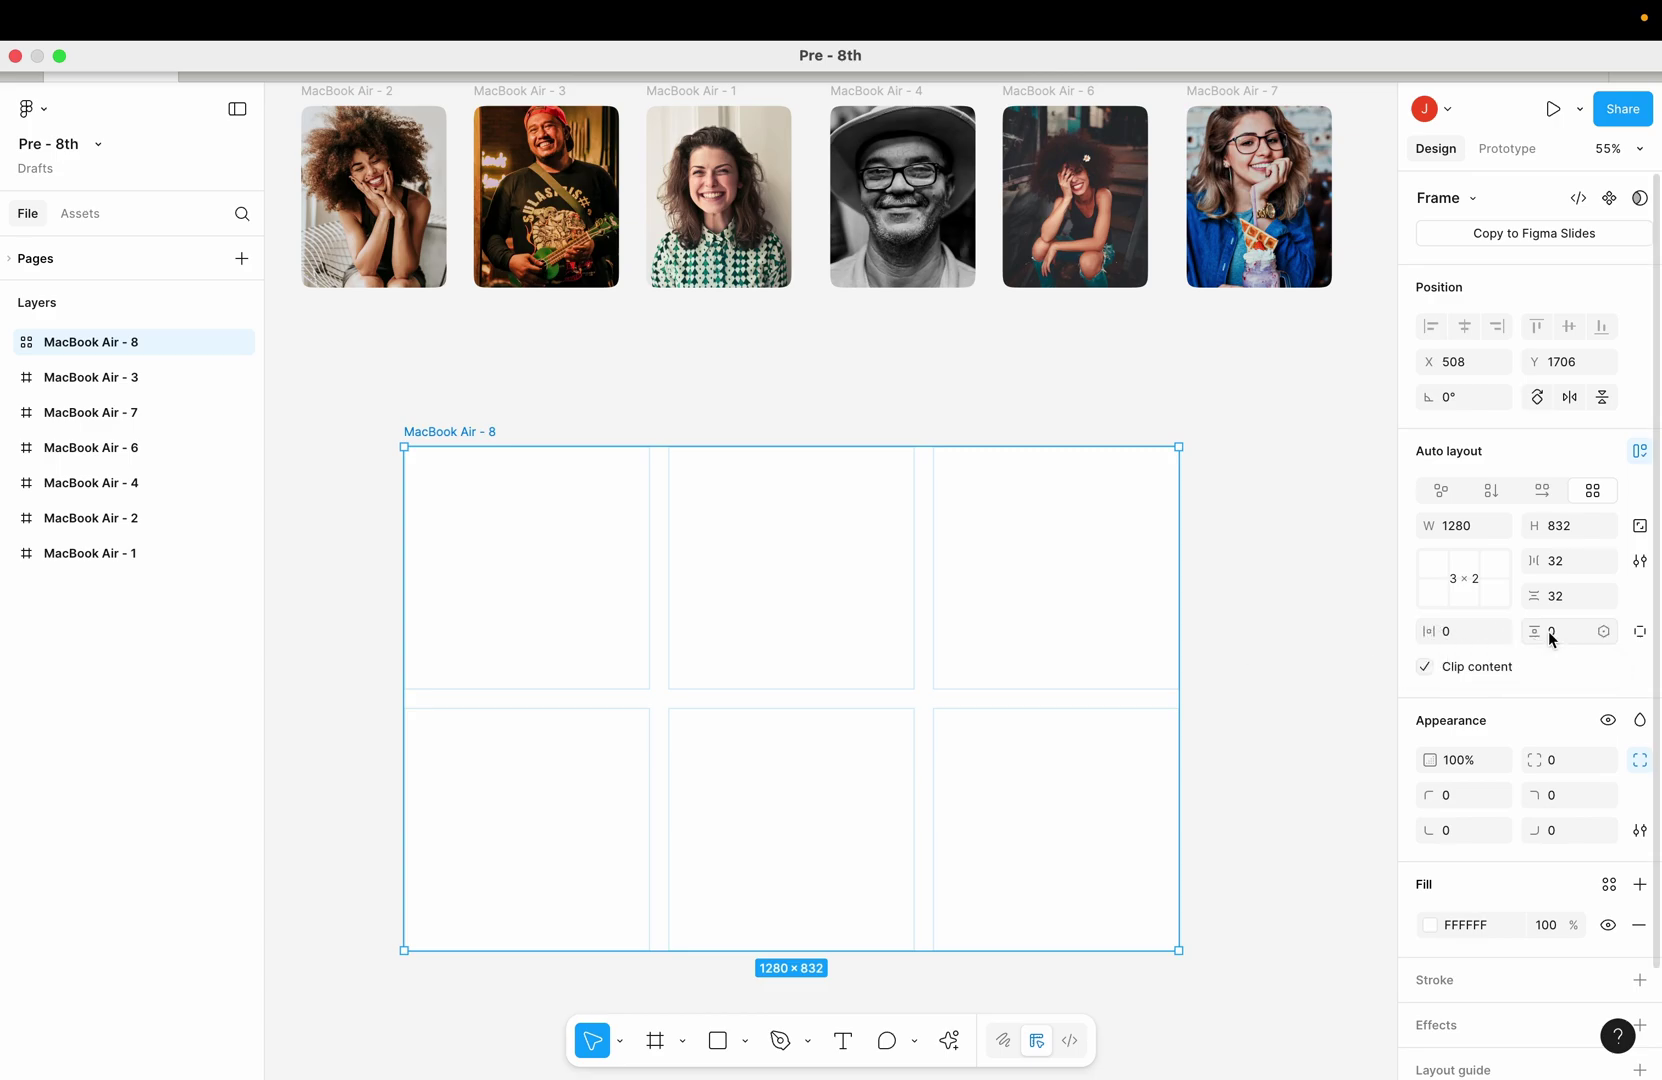
Set the grid's horizontal and vertical padding to 24
left_click(1463, 641)
type("24")
key("Return")
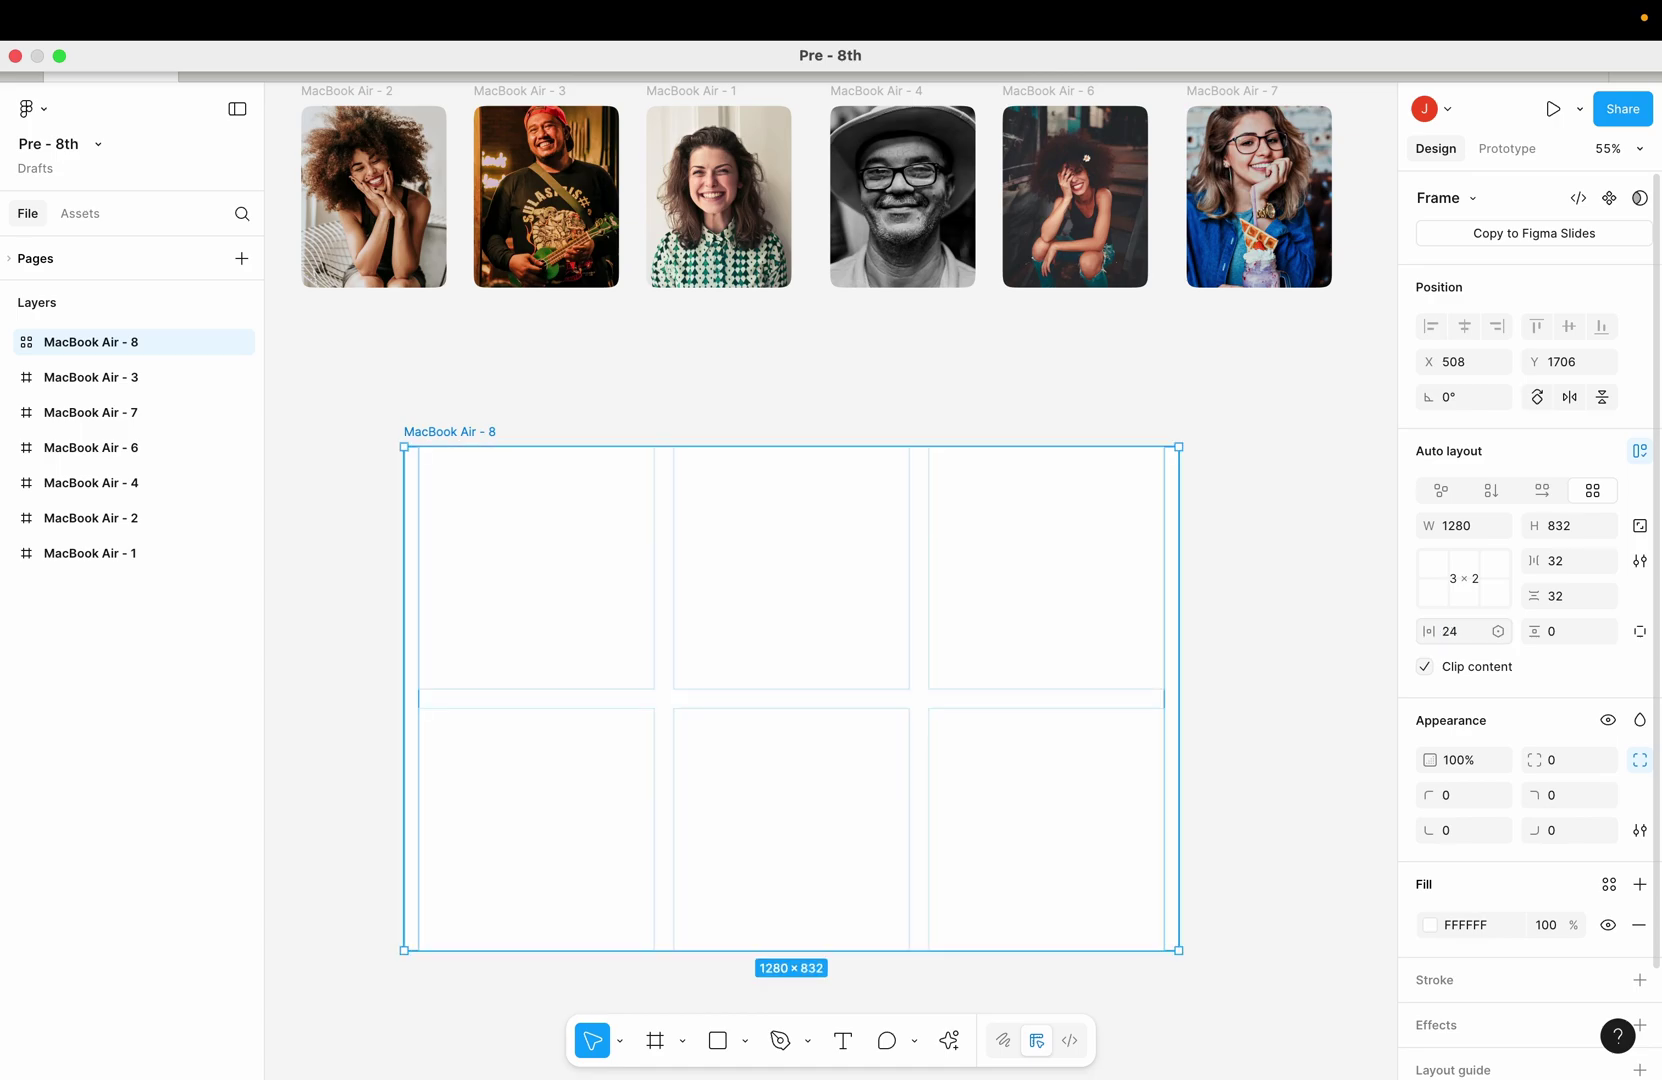
left_click(1588, 631)
type("24")
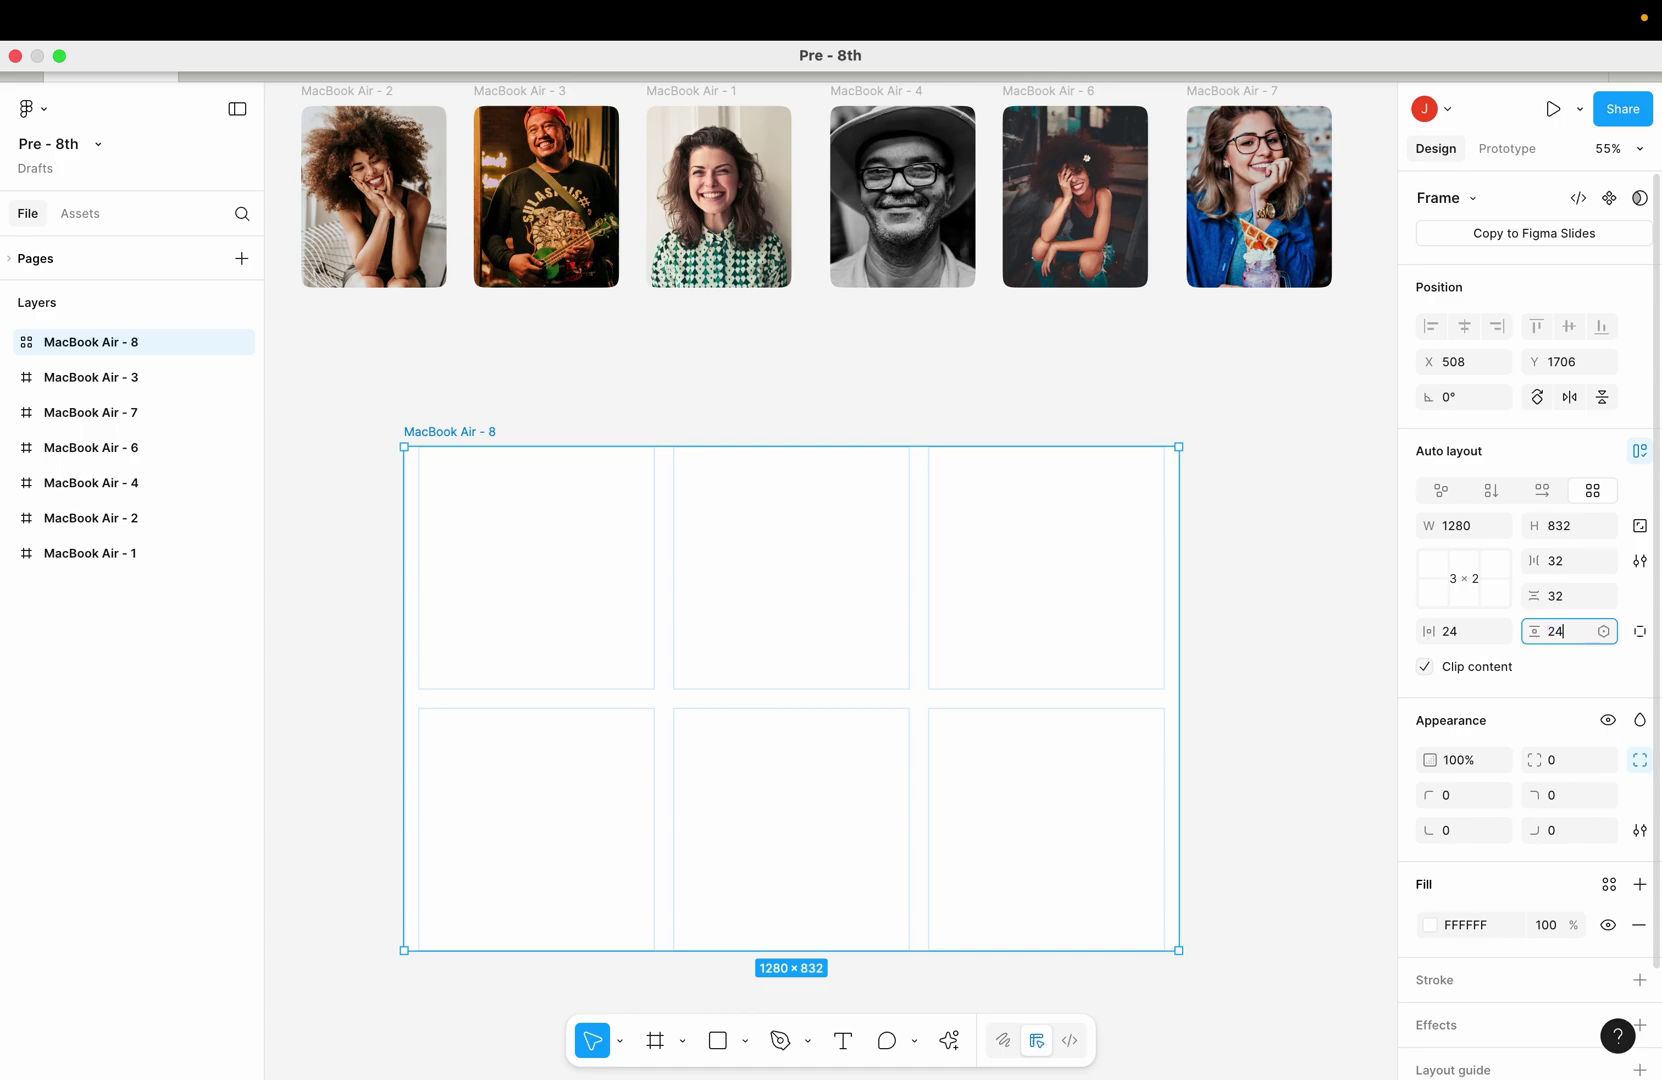
key("Return")
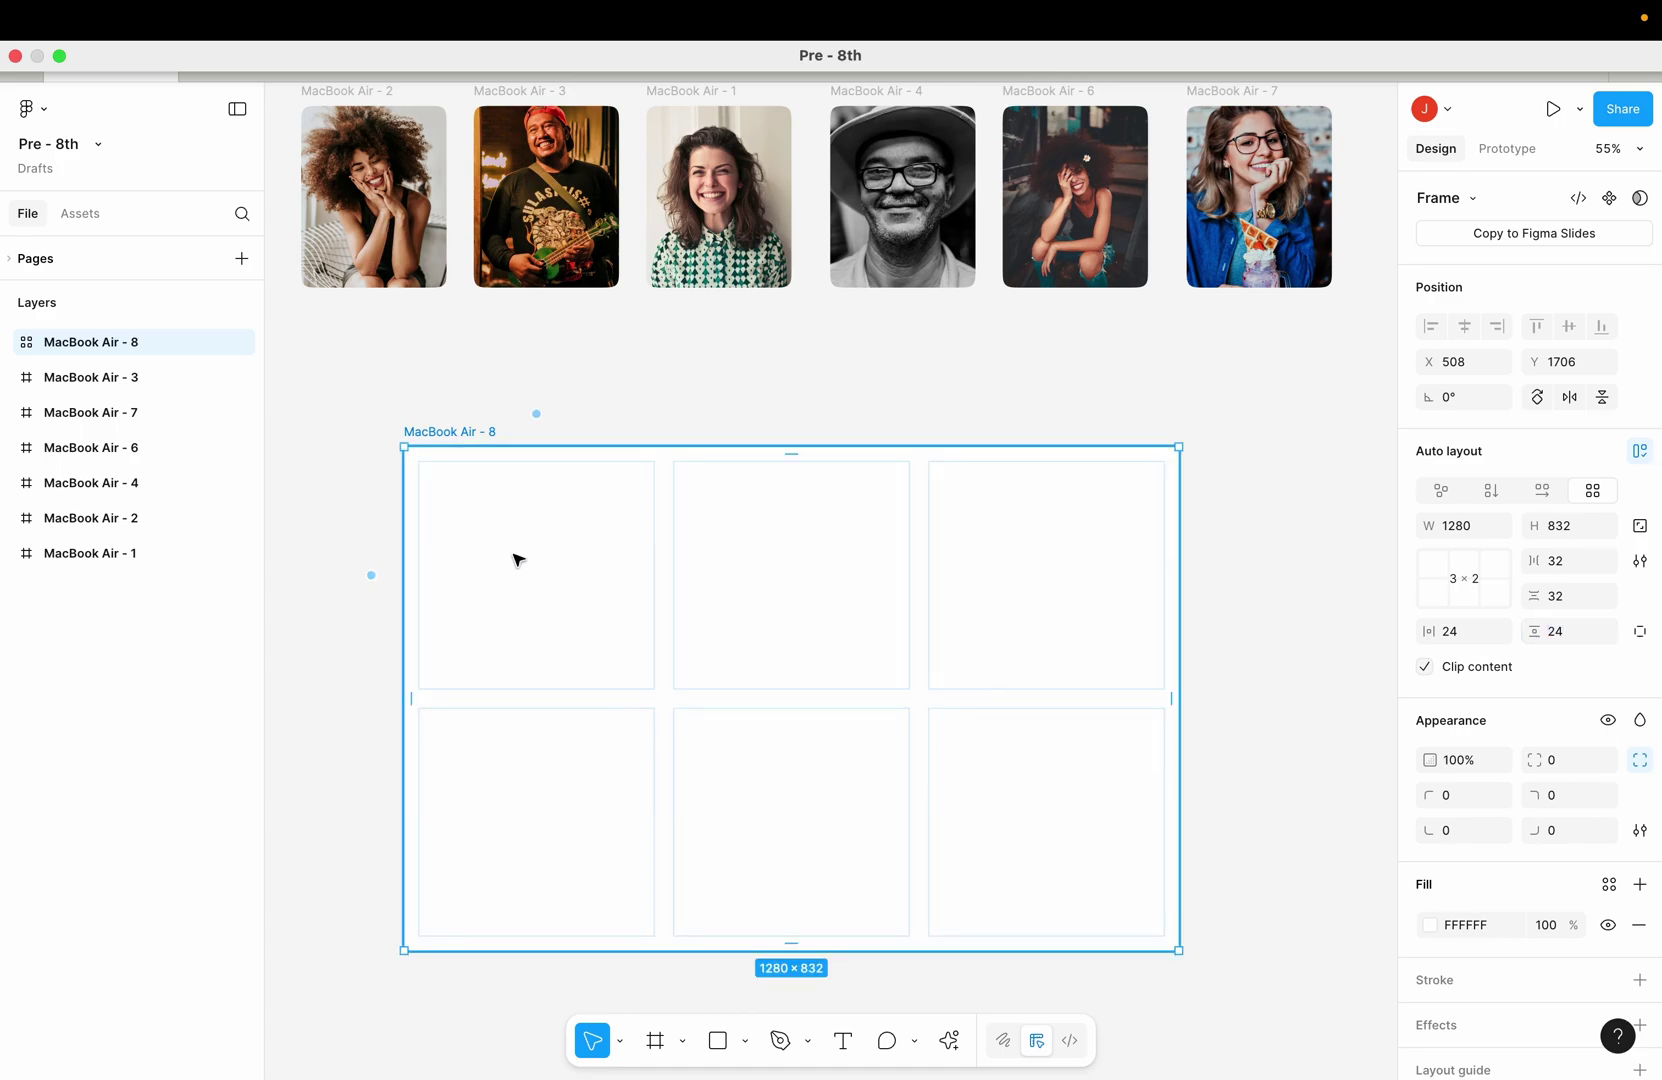
Raise both paddings to 32 and shift the frame to X 530, Y 1676
scroll(725, 592, "up", 3)
scroll(728, 641, "down", 2)
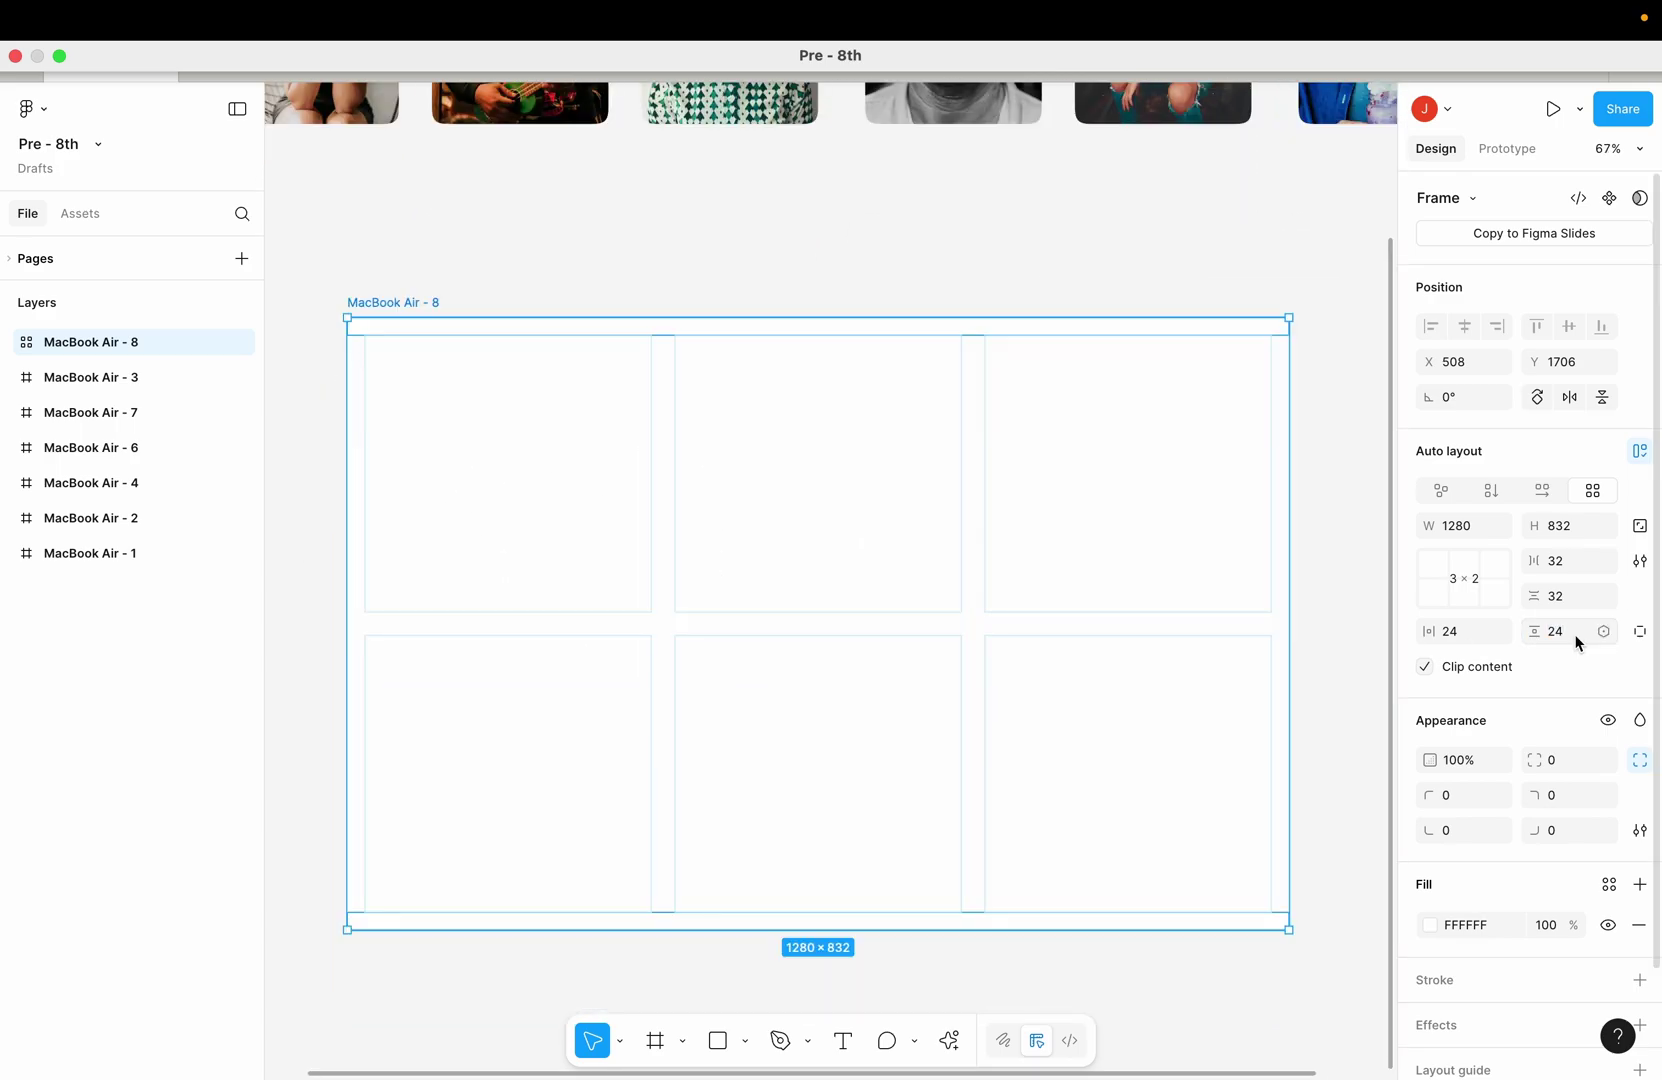
left_click(1578, 634)
type("32")
key("Return")
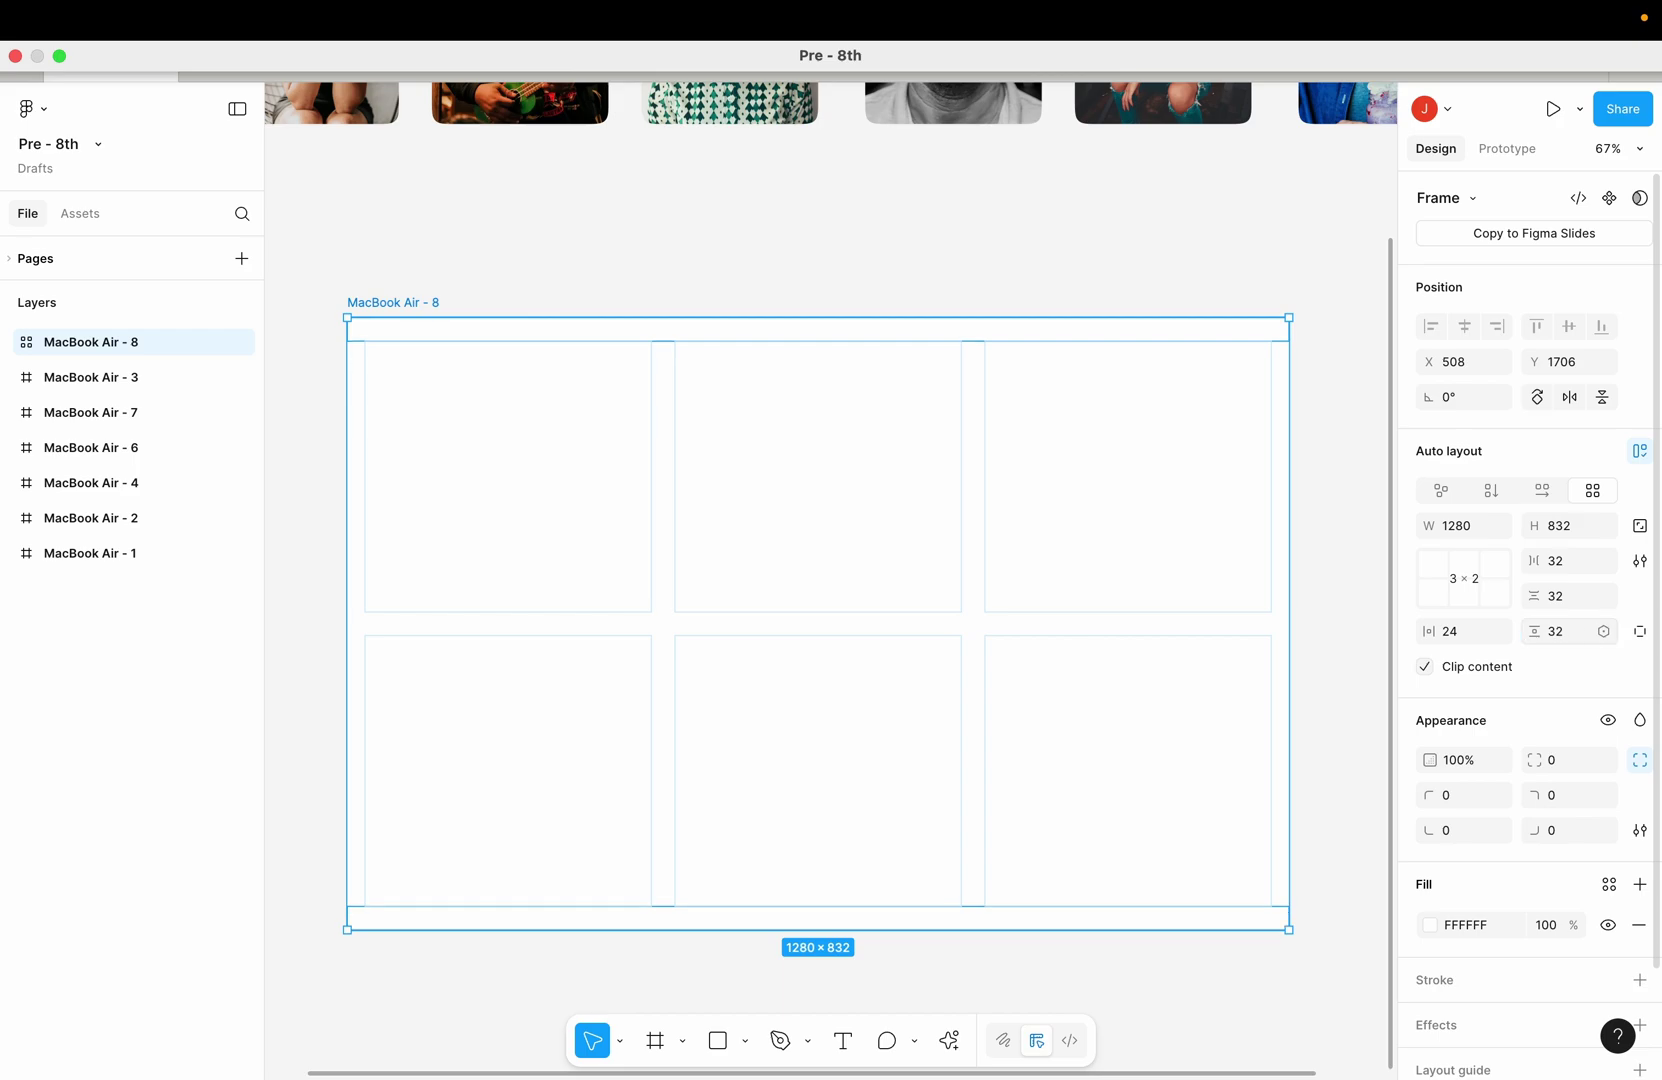
left_click(1470, 634)
type("32")
key("Return")
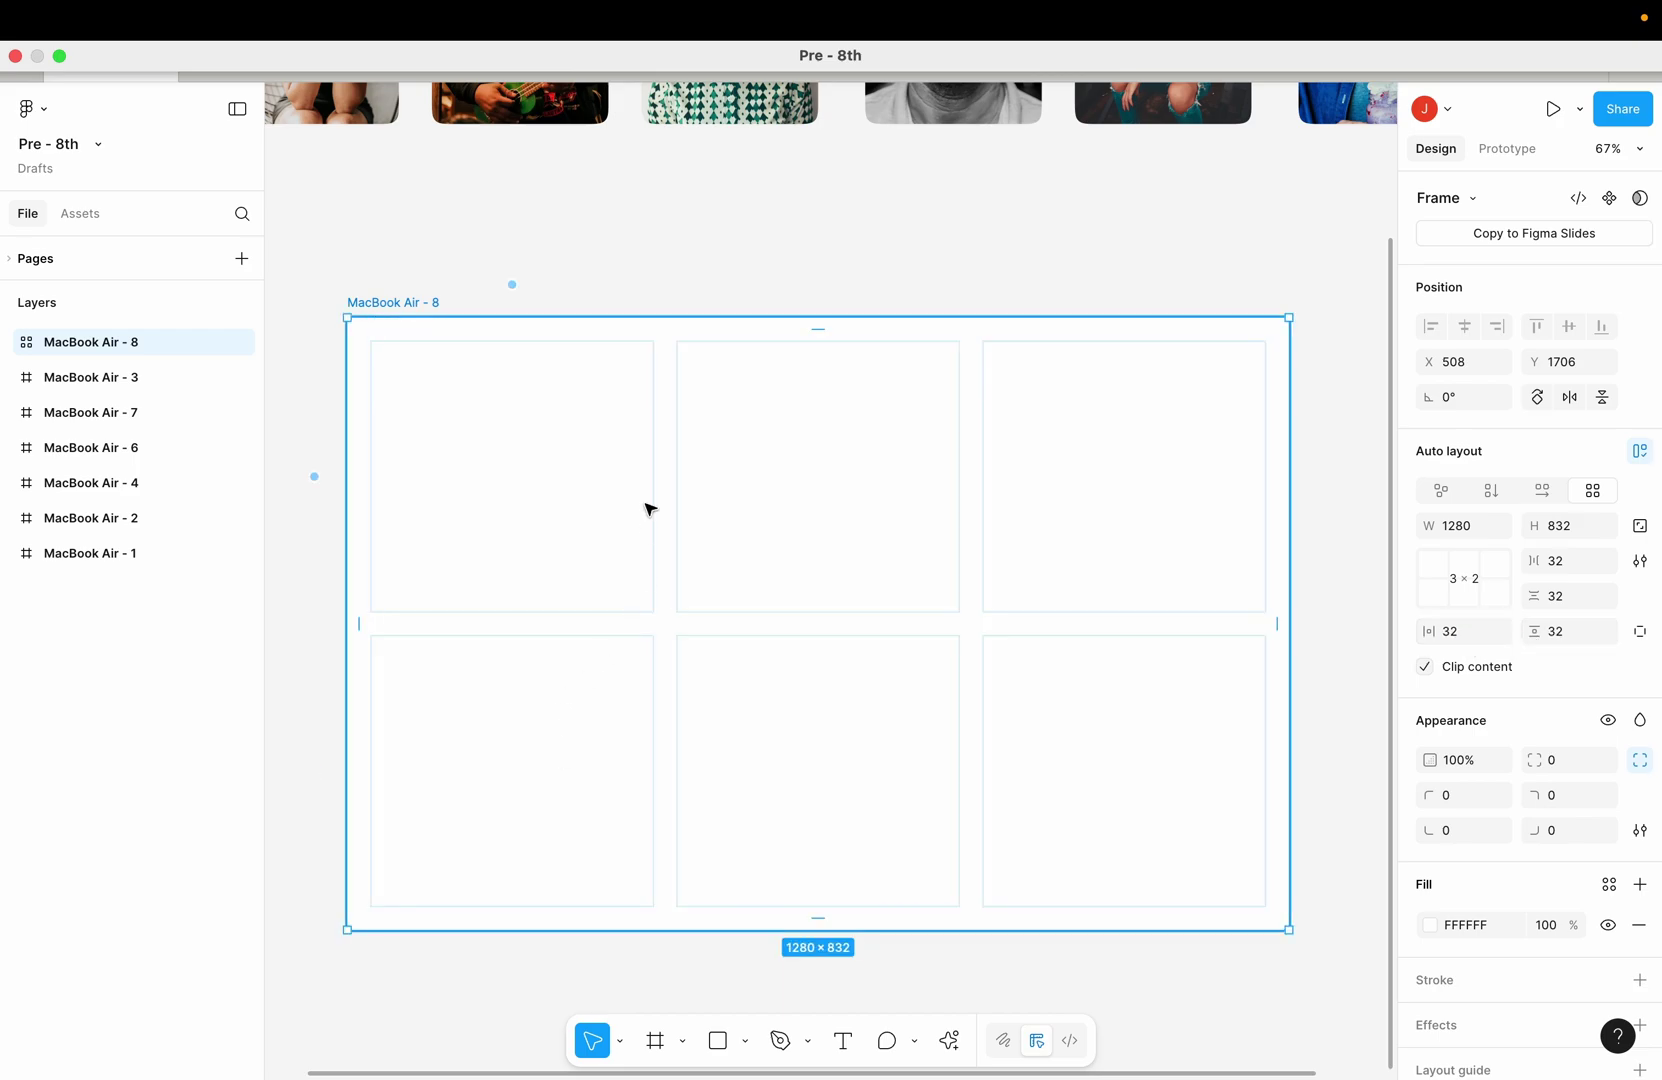
left_click_drag(649, 508, 661, 492)
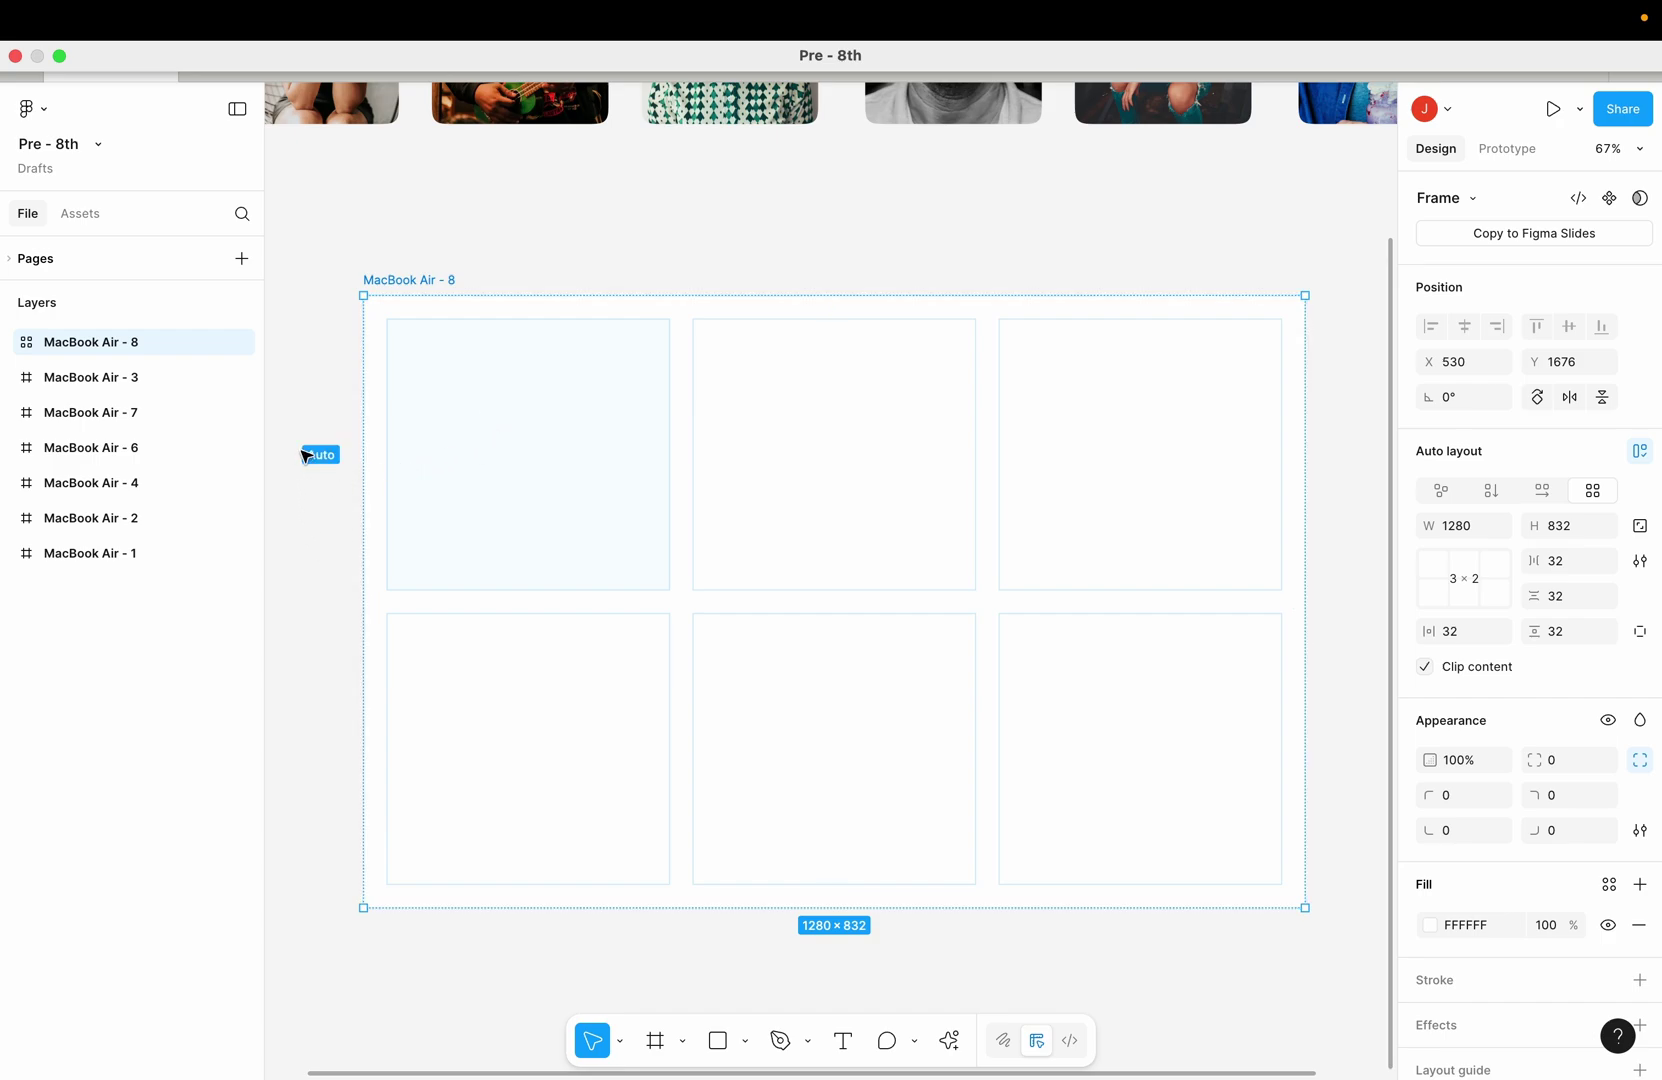
Drag the grid's row divider through taller and shorter sizes, settling the top row at 386
mouse_move(331, 465)
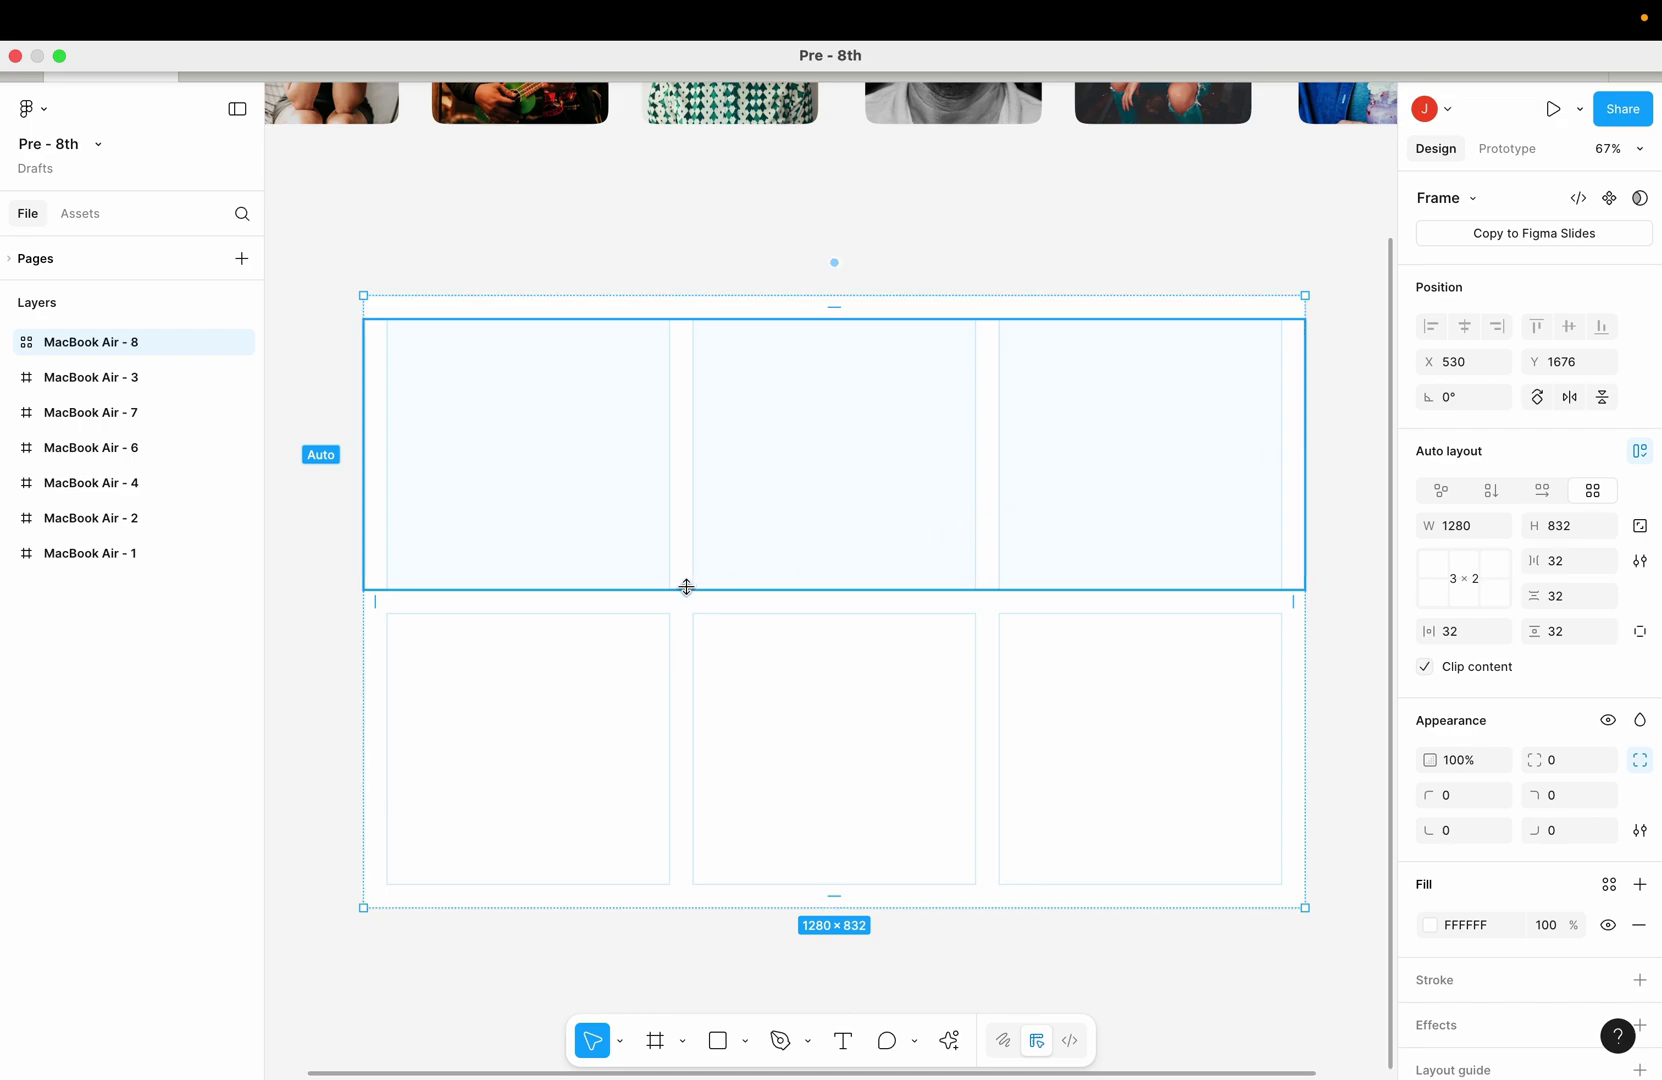
mouse_move(686, 587)
left_mouse_down()
mouse_move(695, 471)
mouse_move(687, 609)
left_mouse_up()
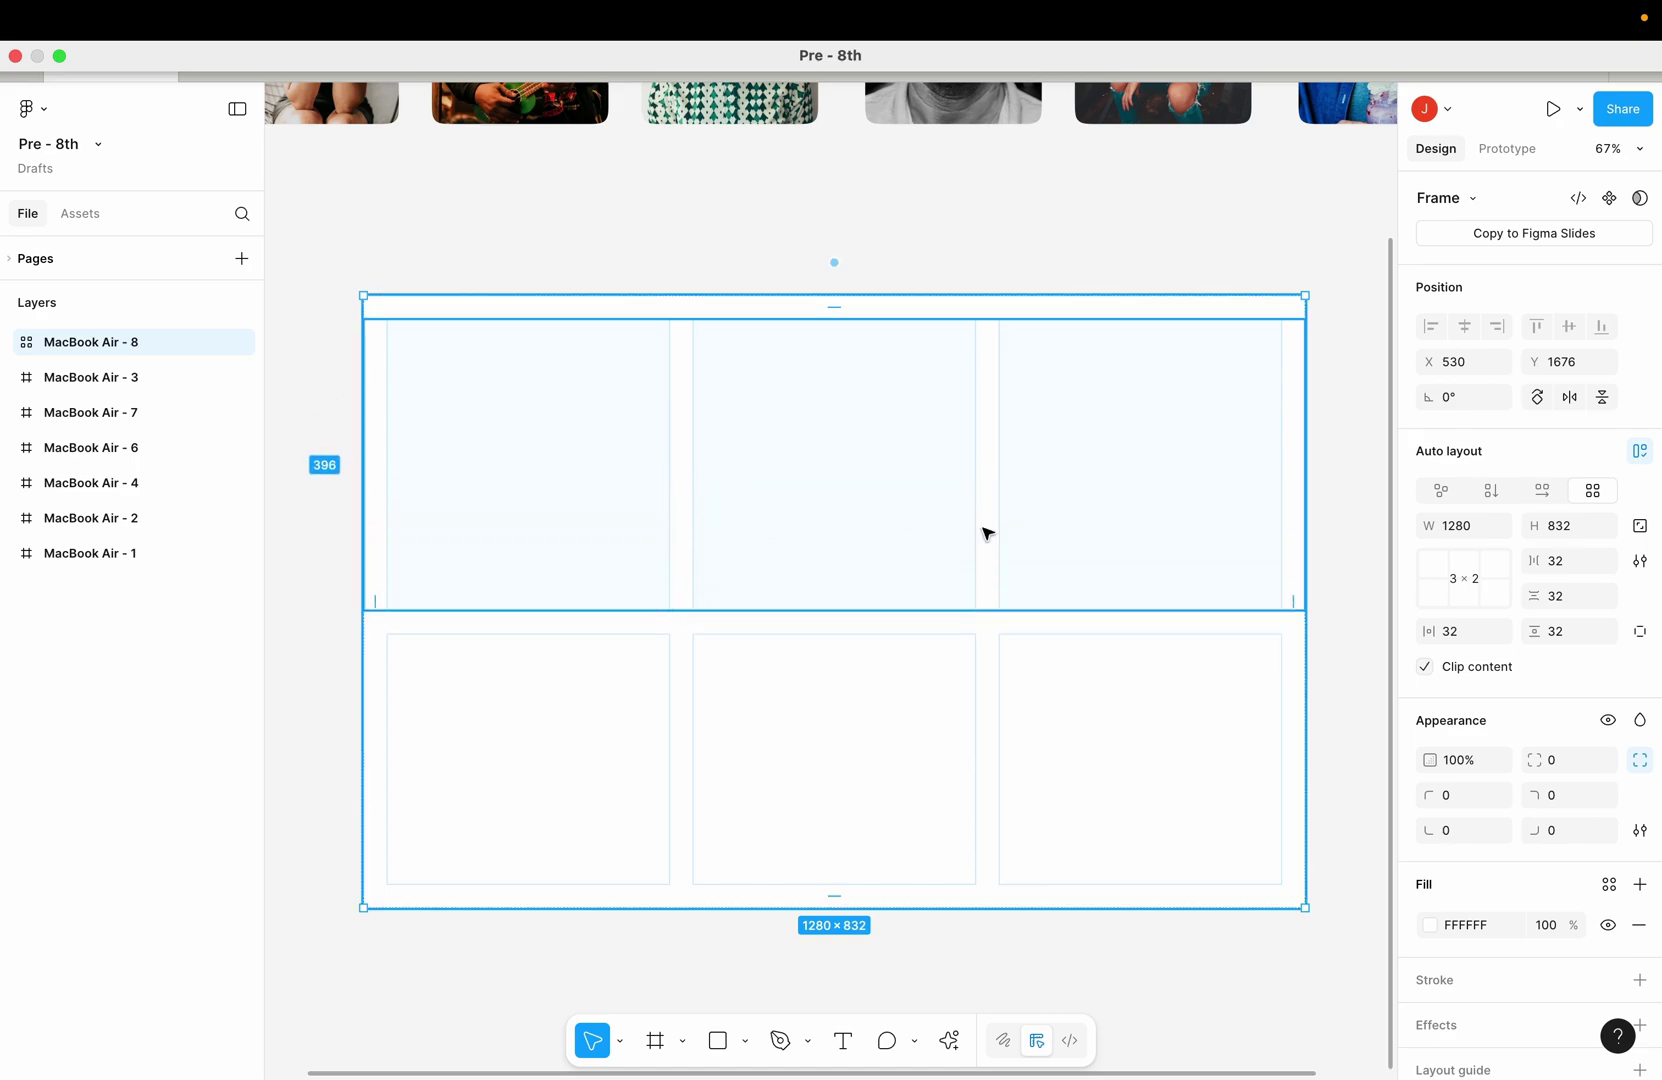
left_click_drag(987, 533, 1273, 790)
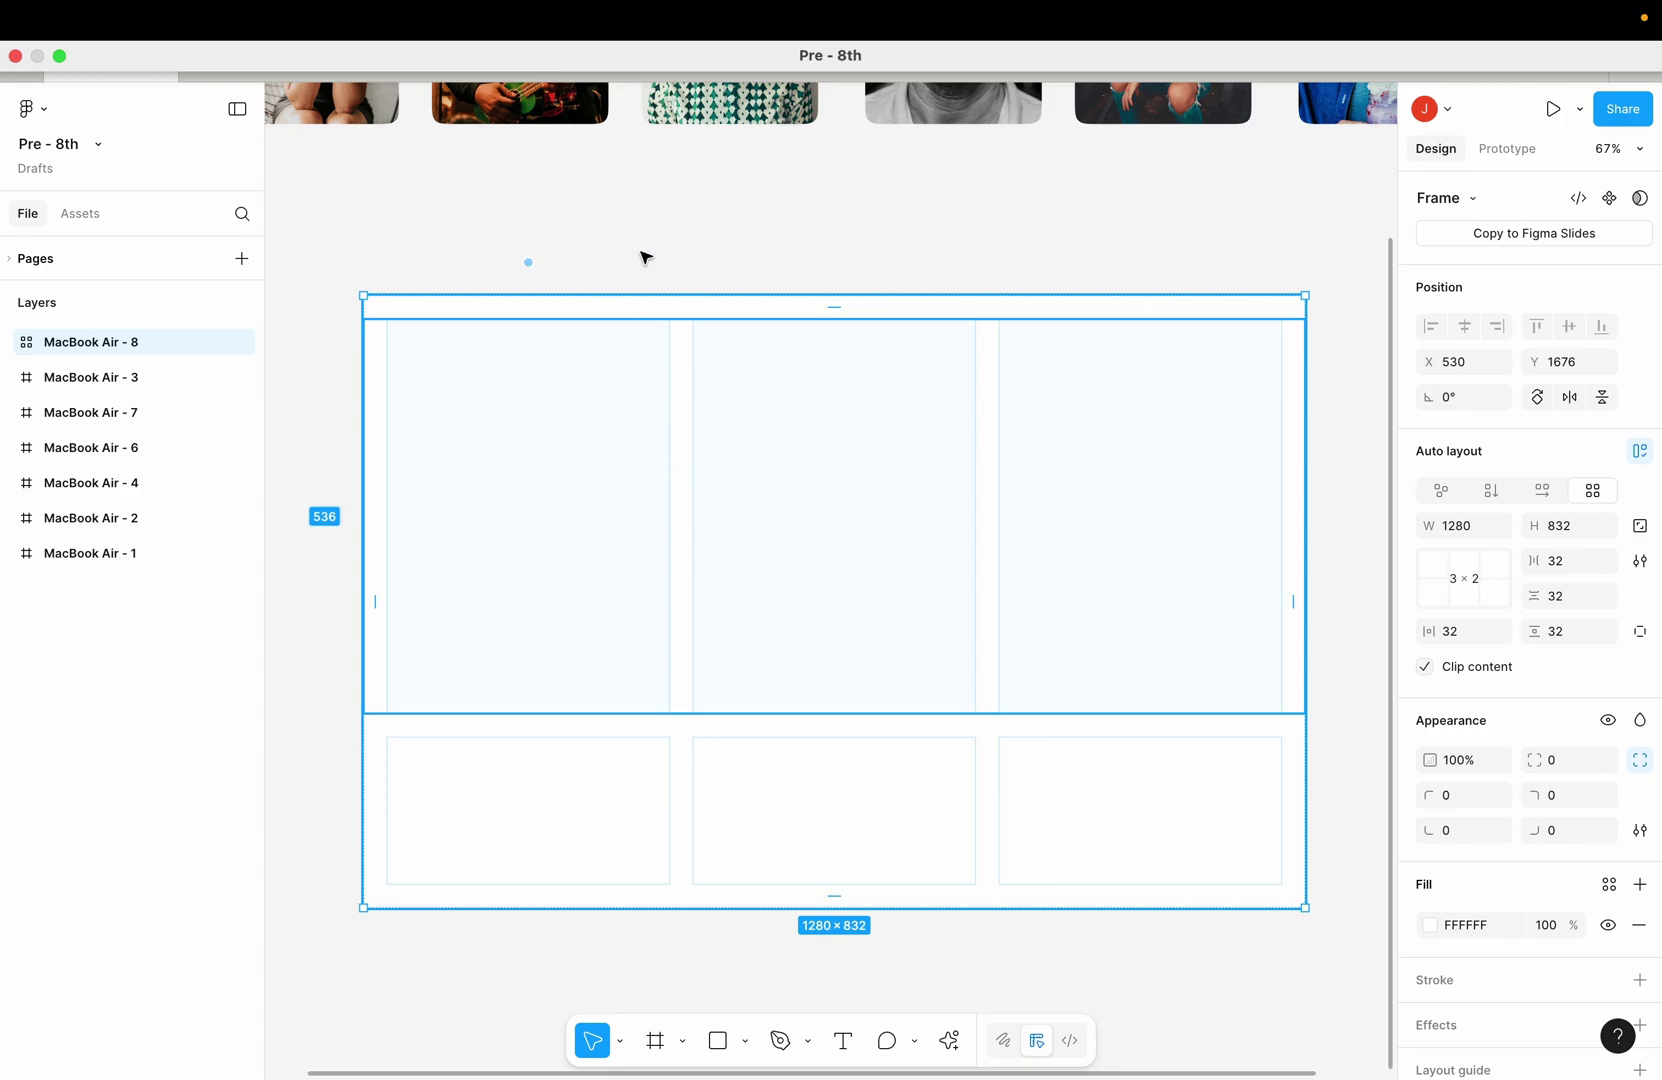
scroll(676, 297, "down", 3)
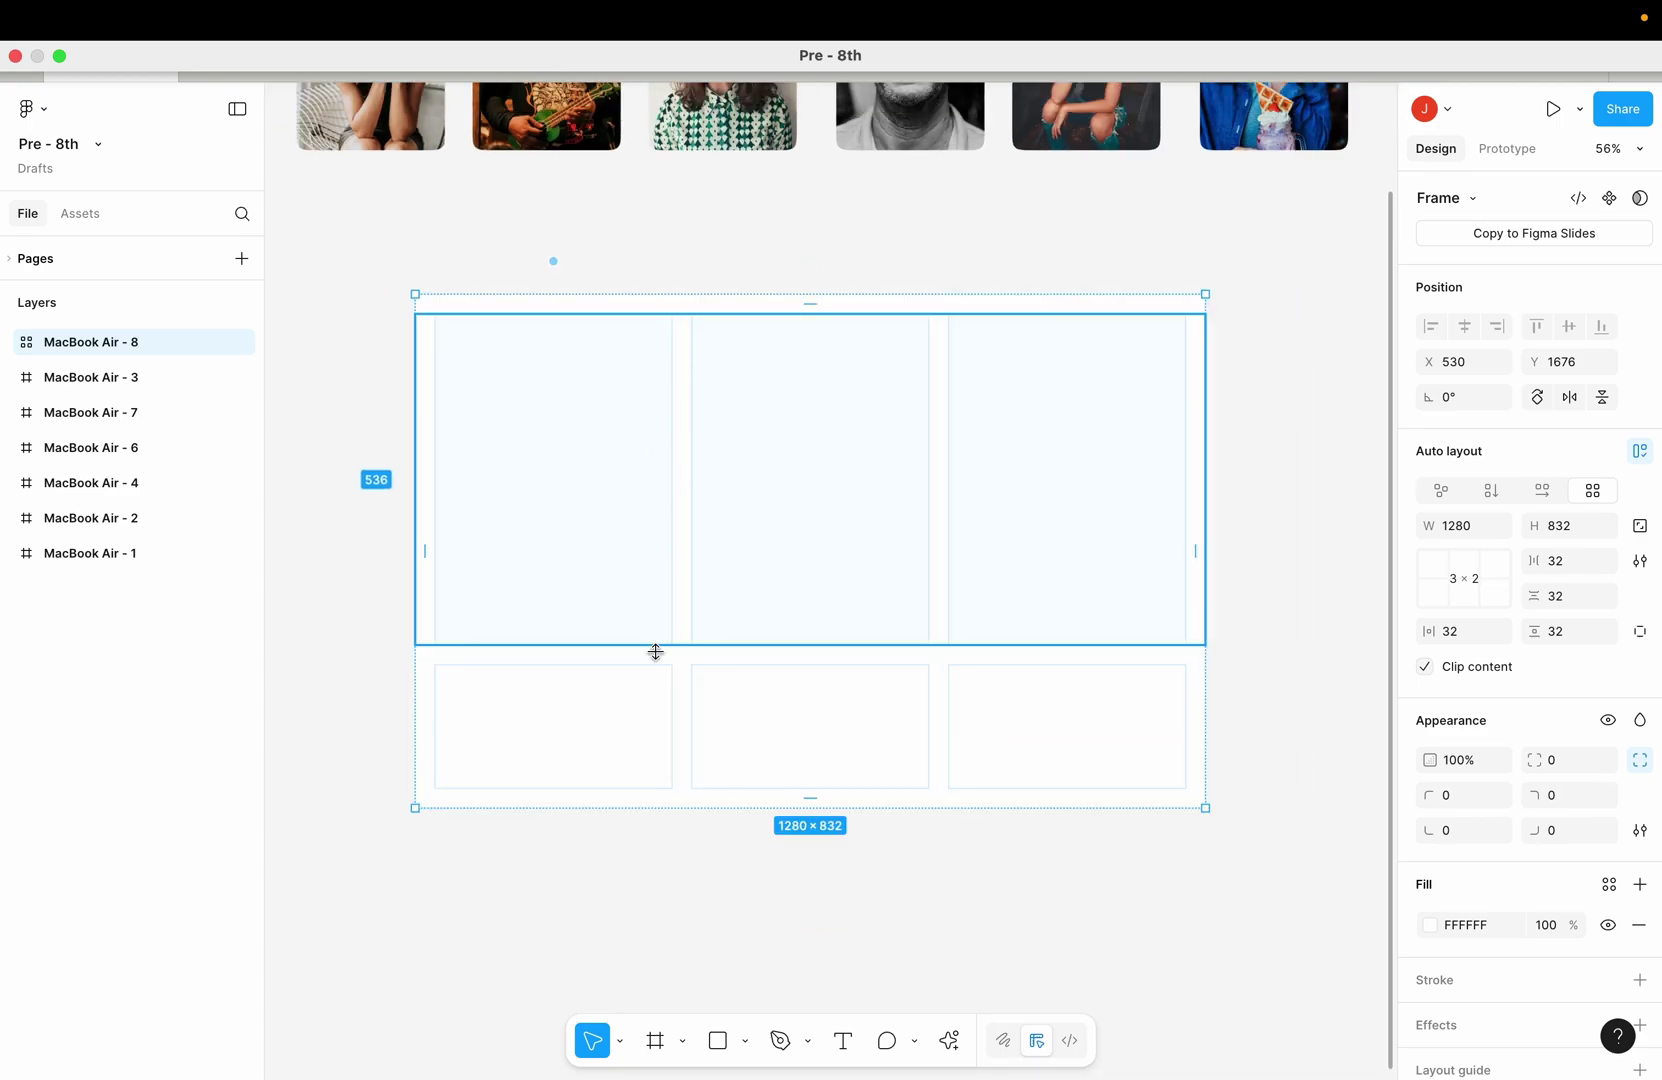
left_click_drag(660, 642, 660, 552)
scroll(616, 282, "up", 3)
left_click(426, 140)
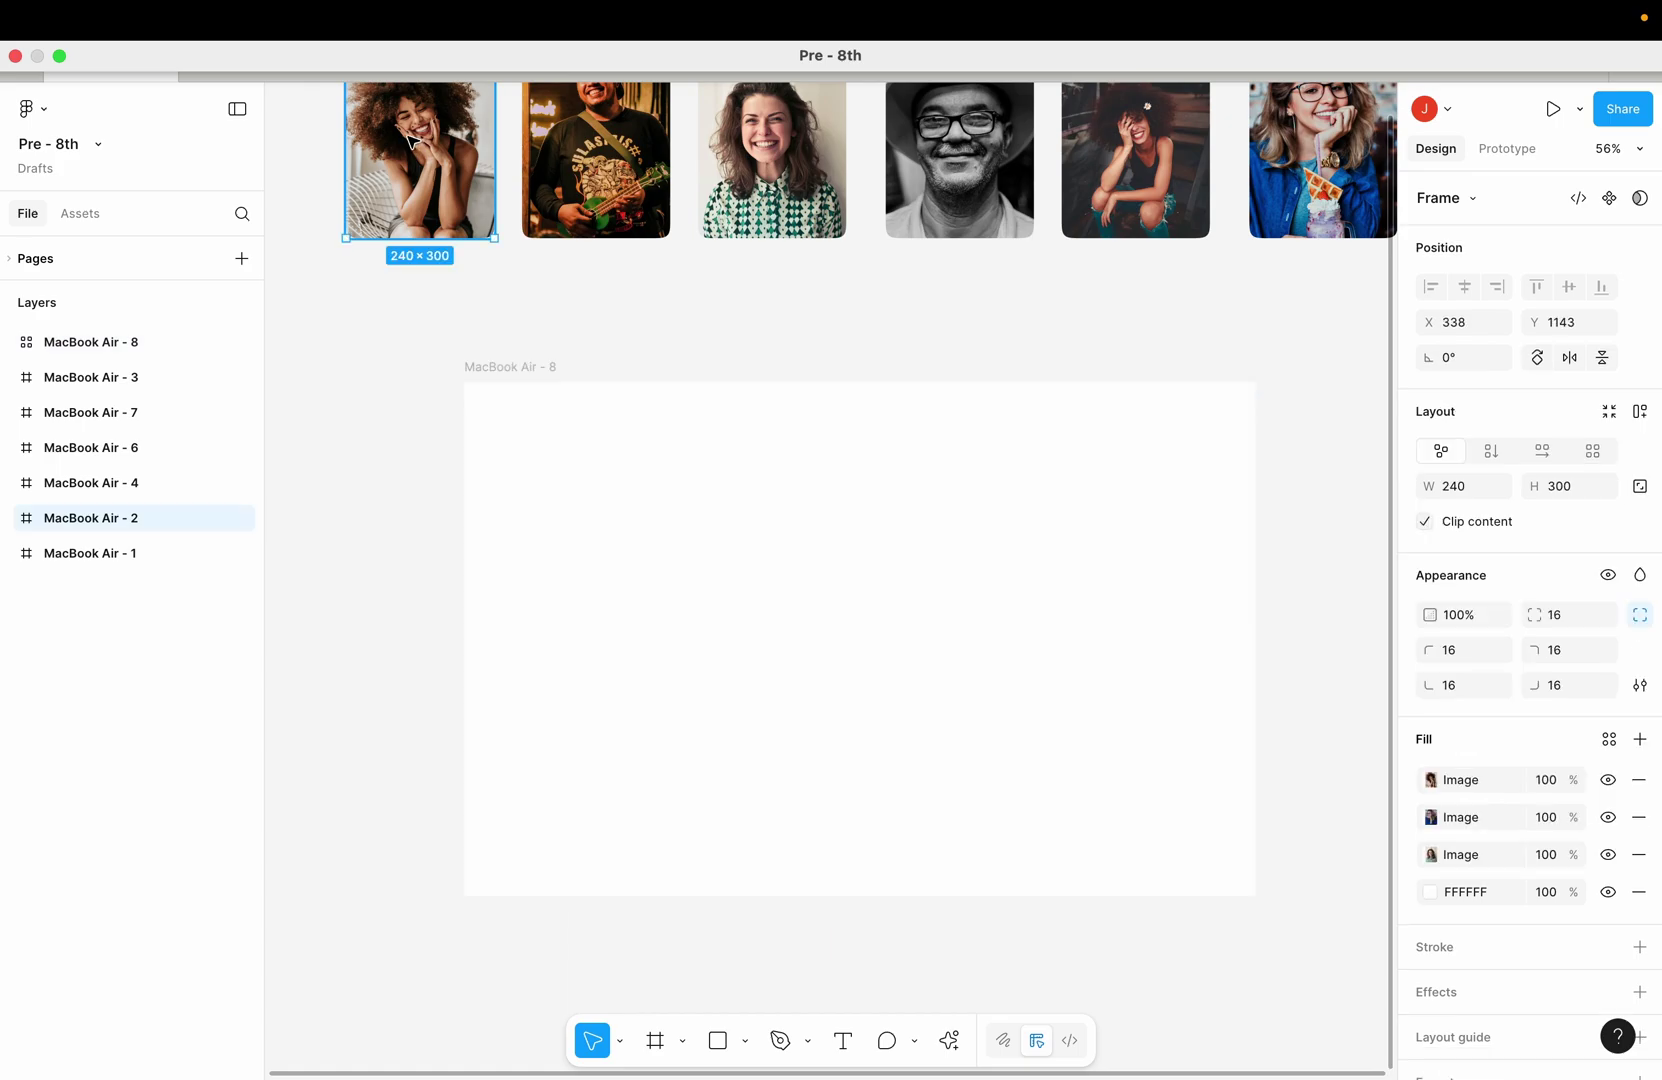
left_click_drag(414, 141, 588, 520)
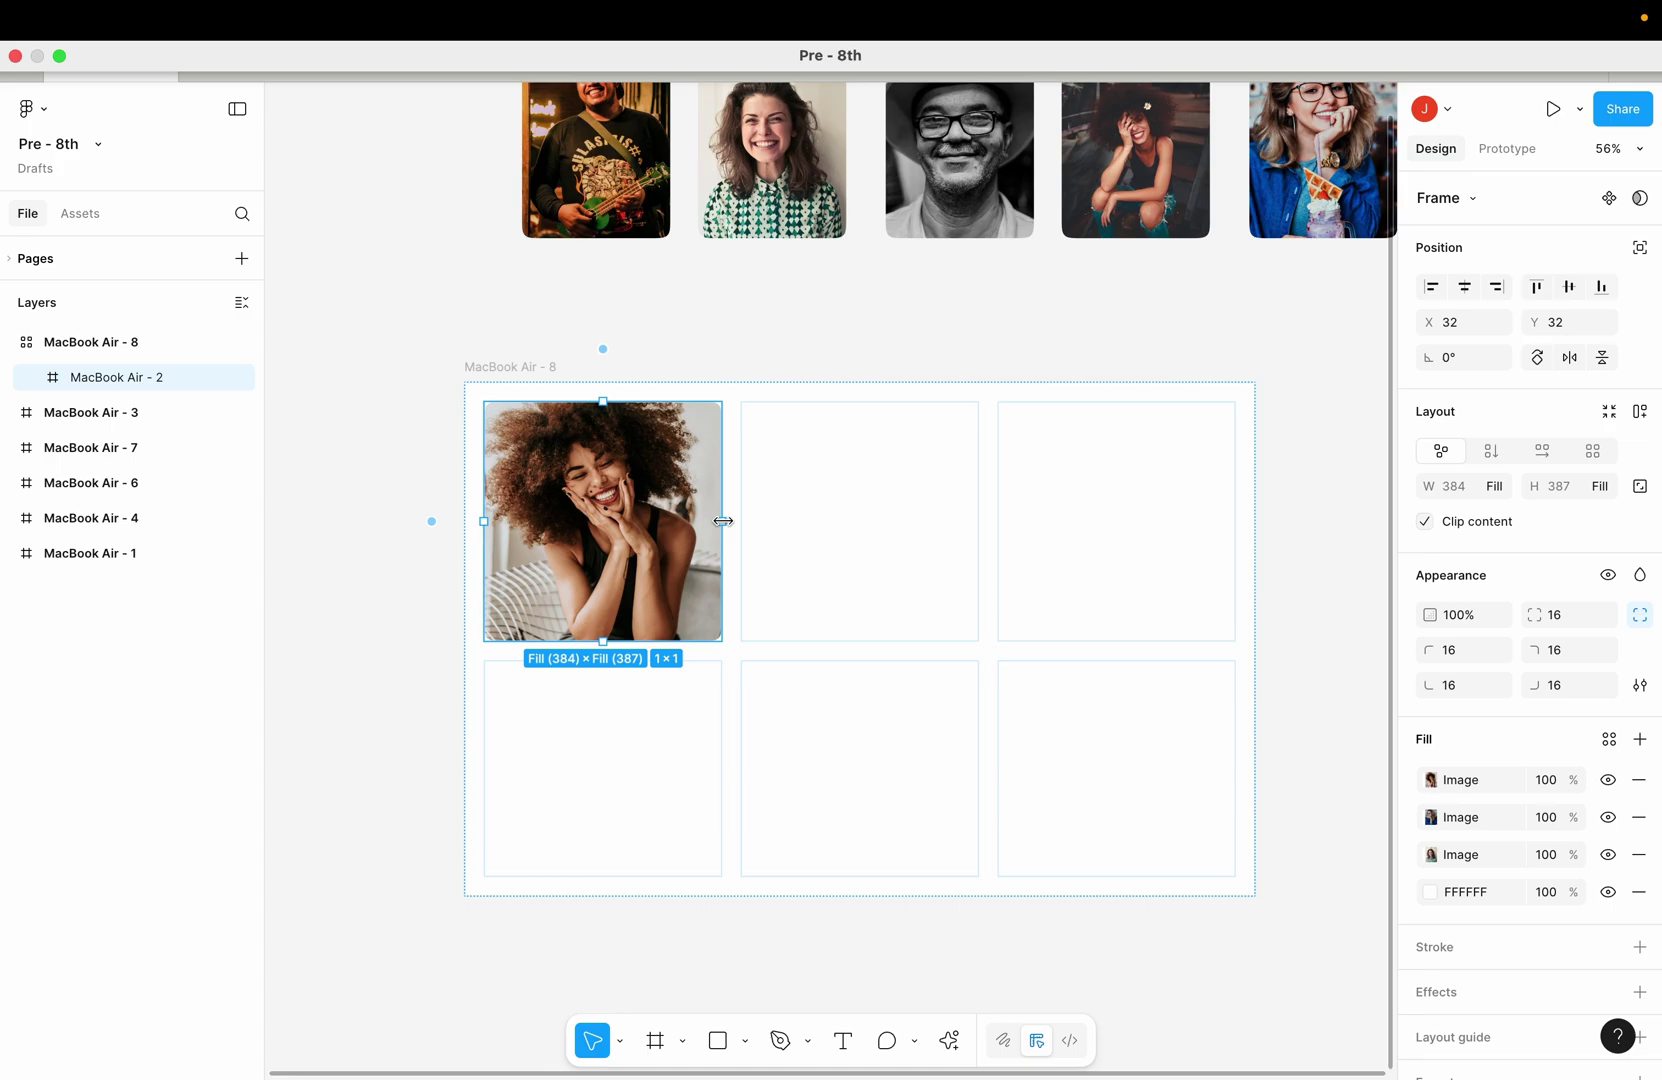
left_click_drag(724, 521, 978, 582)
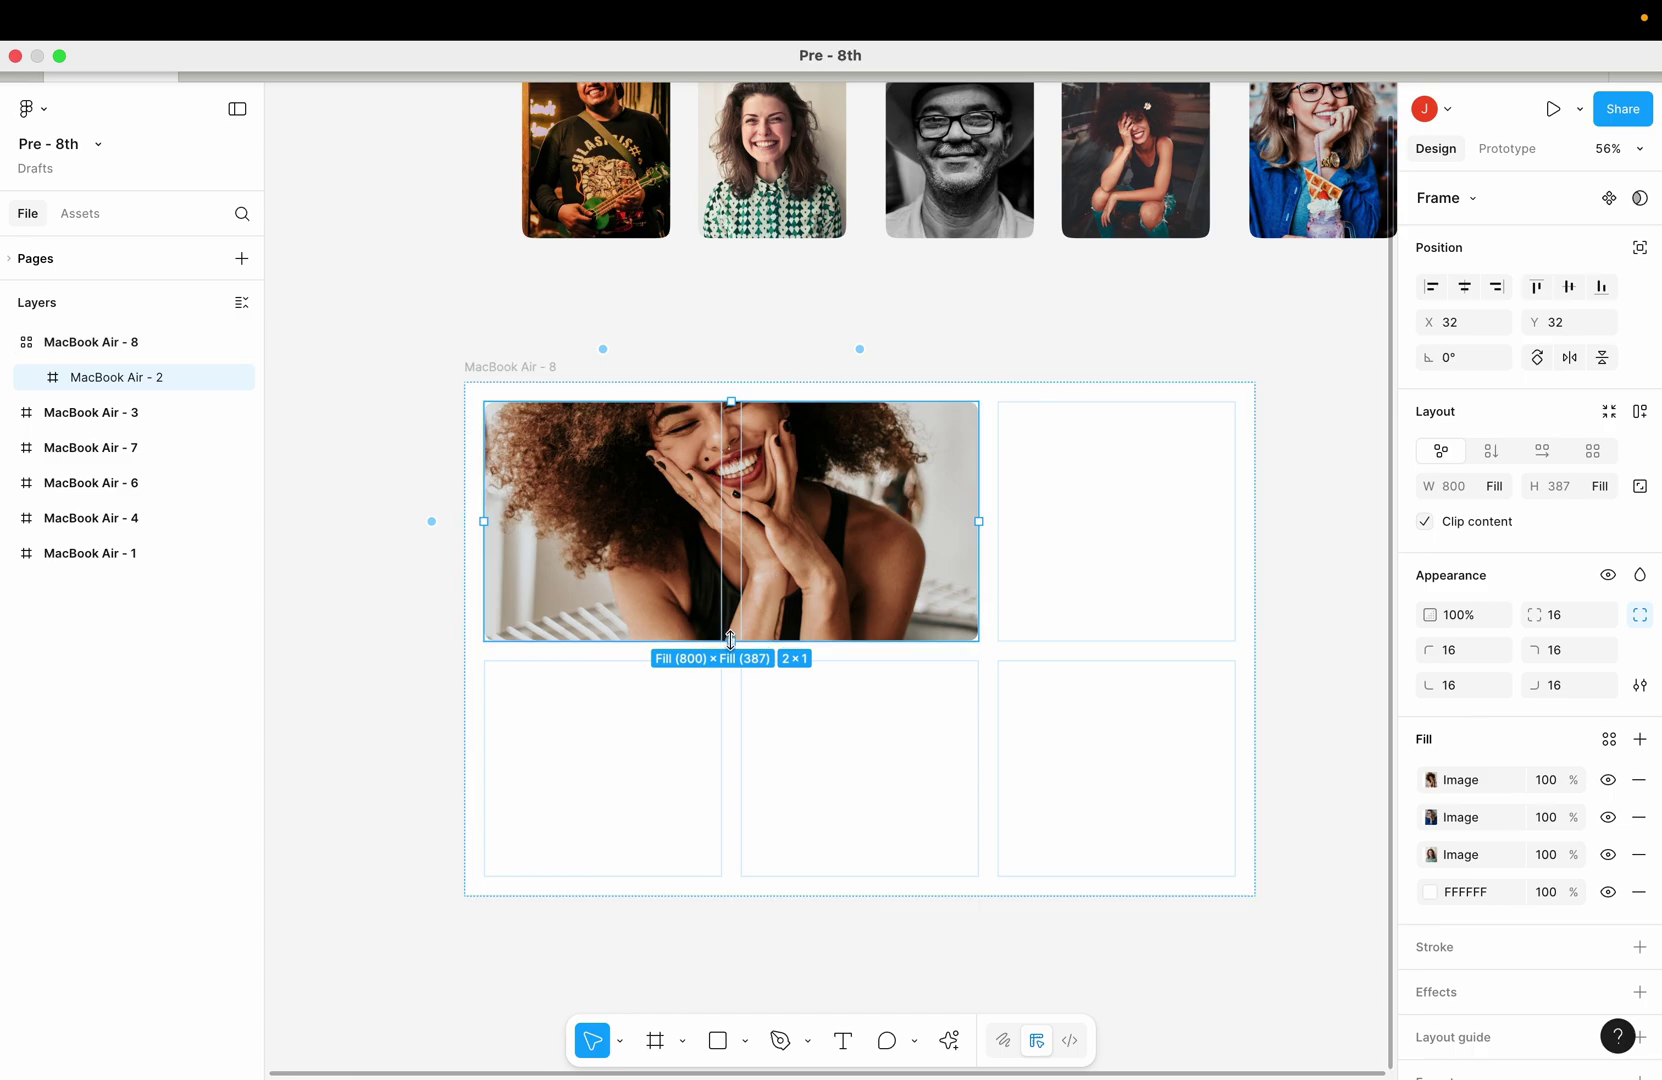
left_click_drag(730, 642, 729, 877)
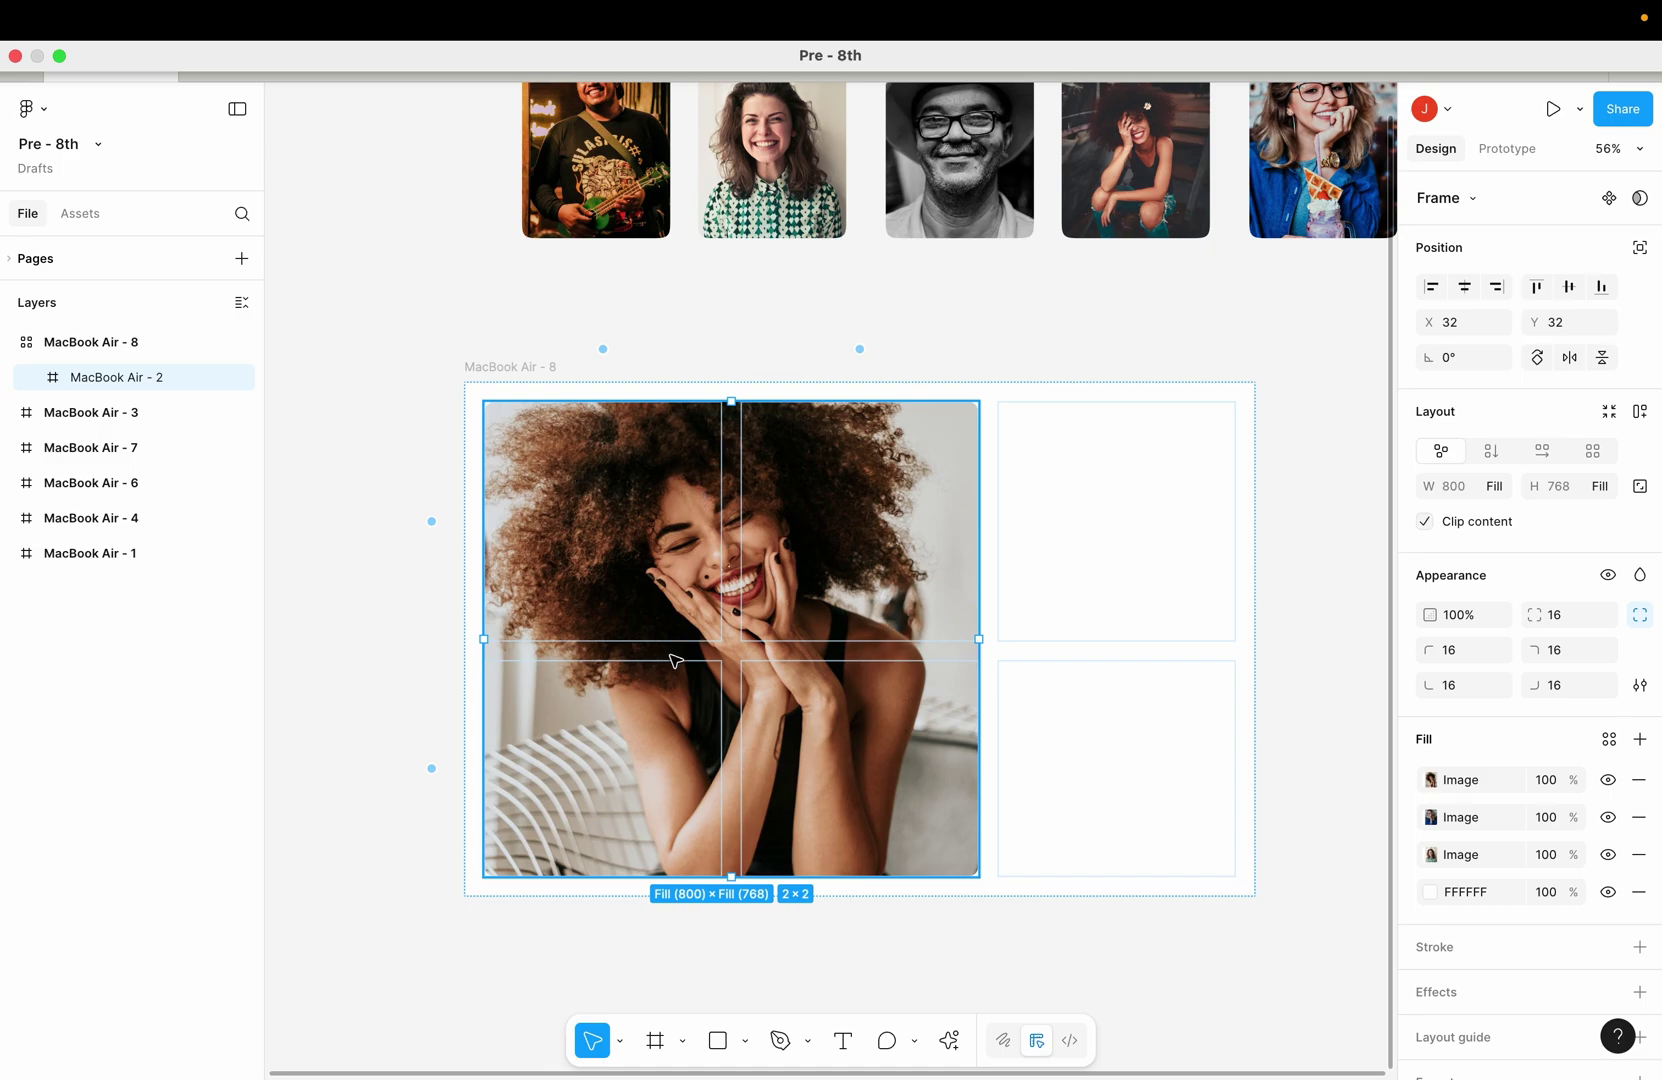
left_click_drag(731, 877, 730, 641)
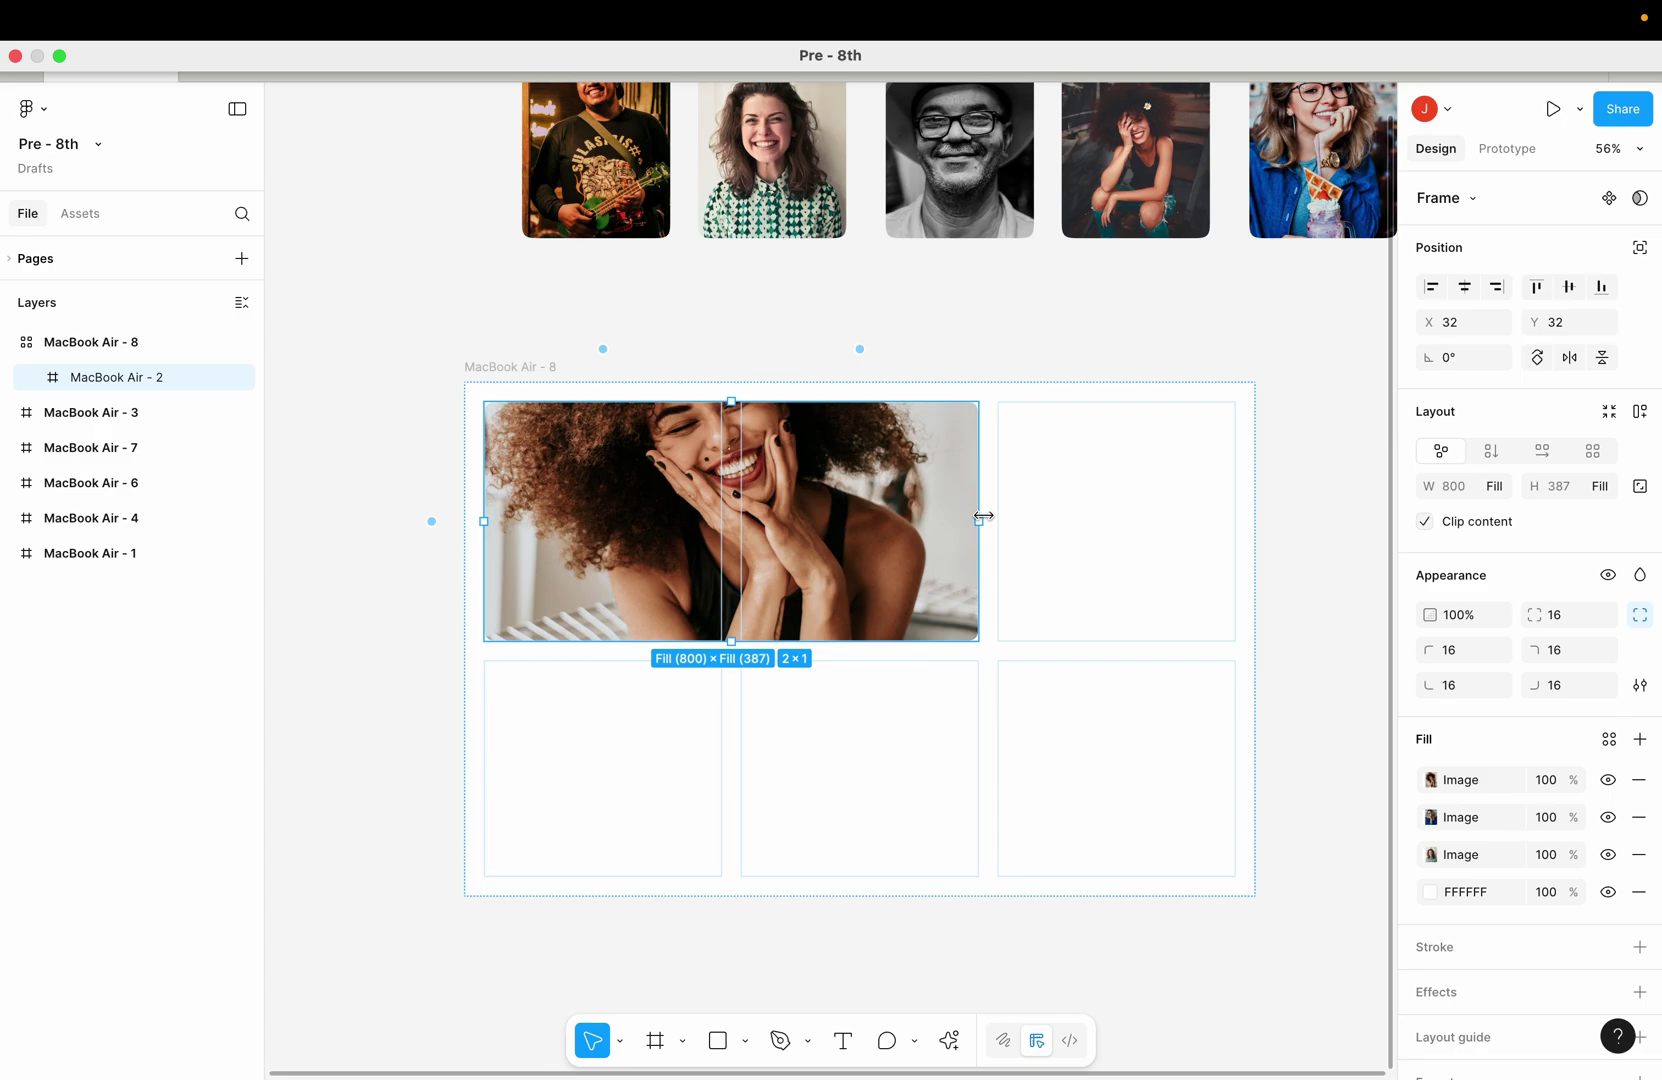
left_click_drag(596, 160, 1085, 593)
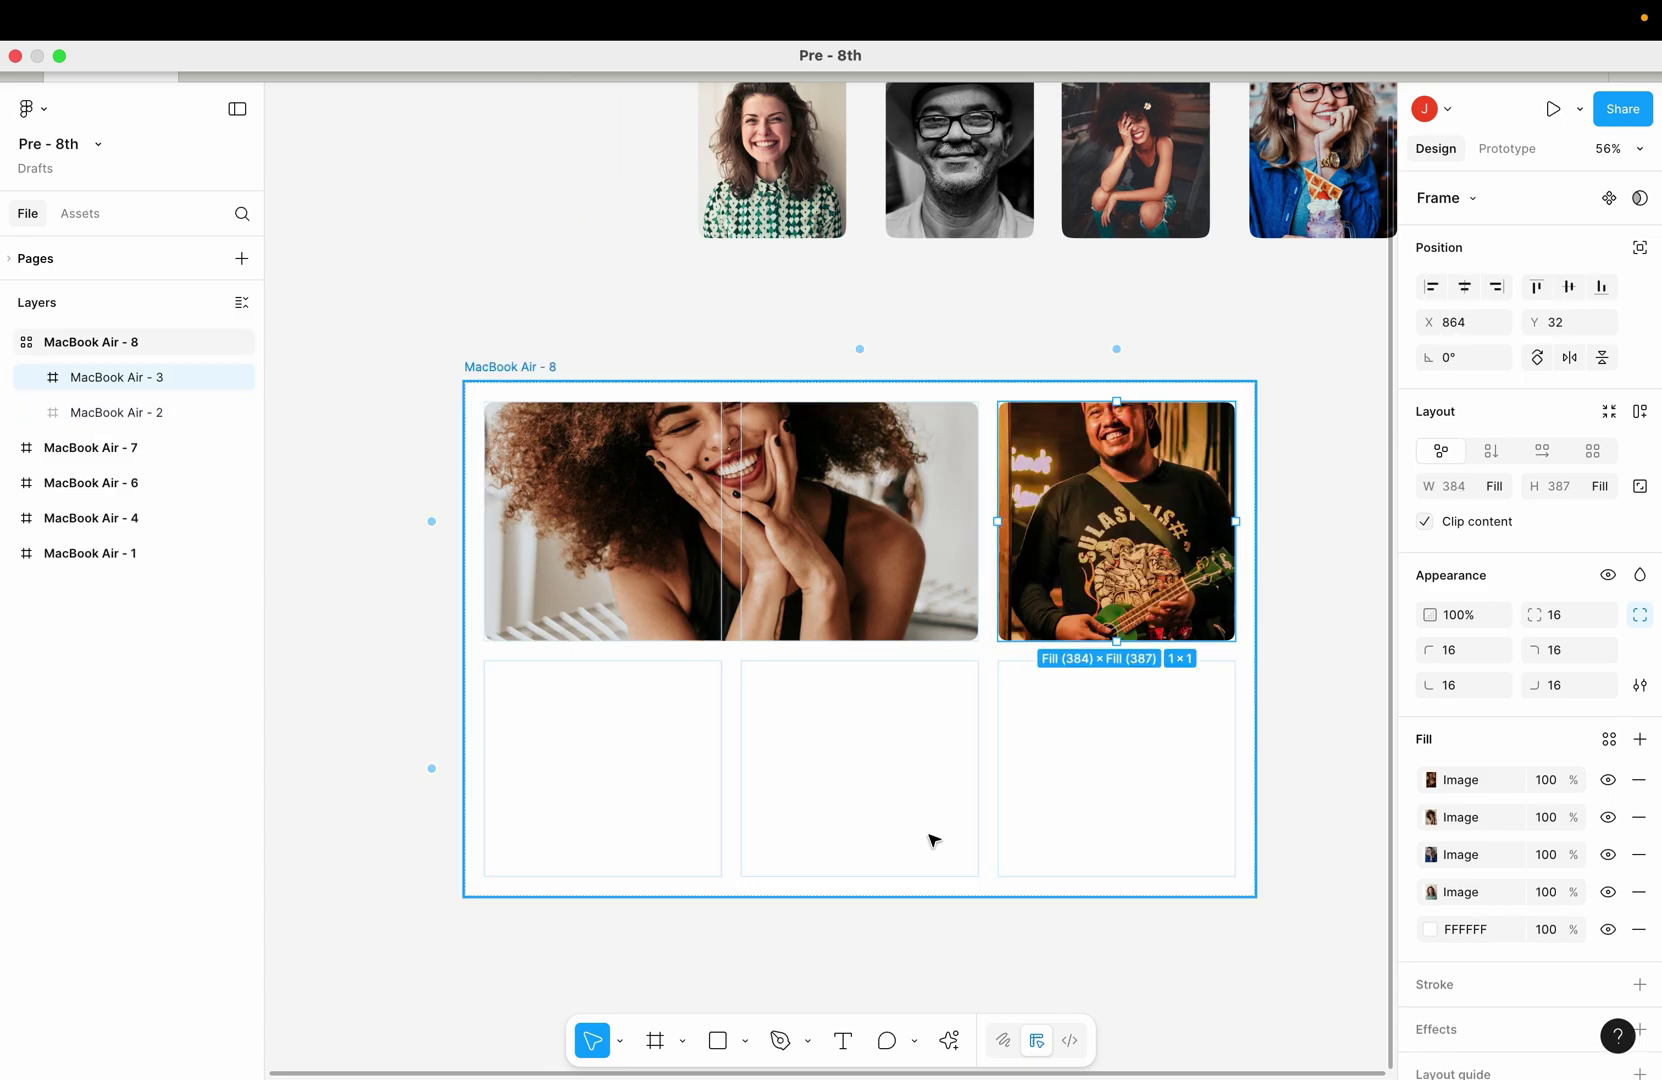
left_click_drag(770, 168, 1233, 725)
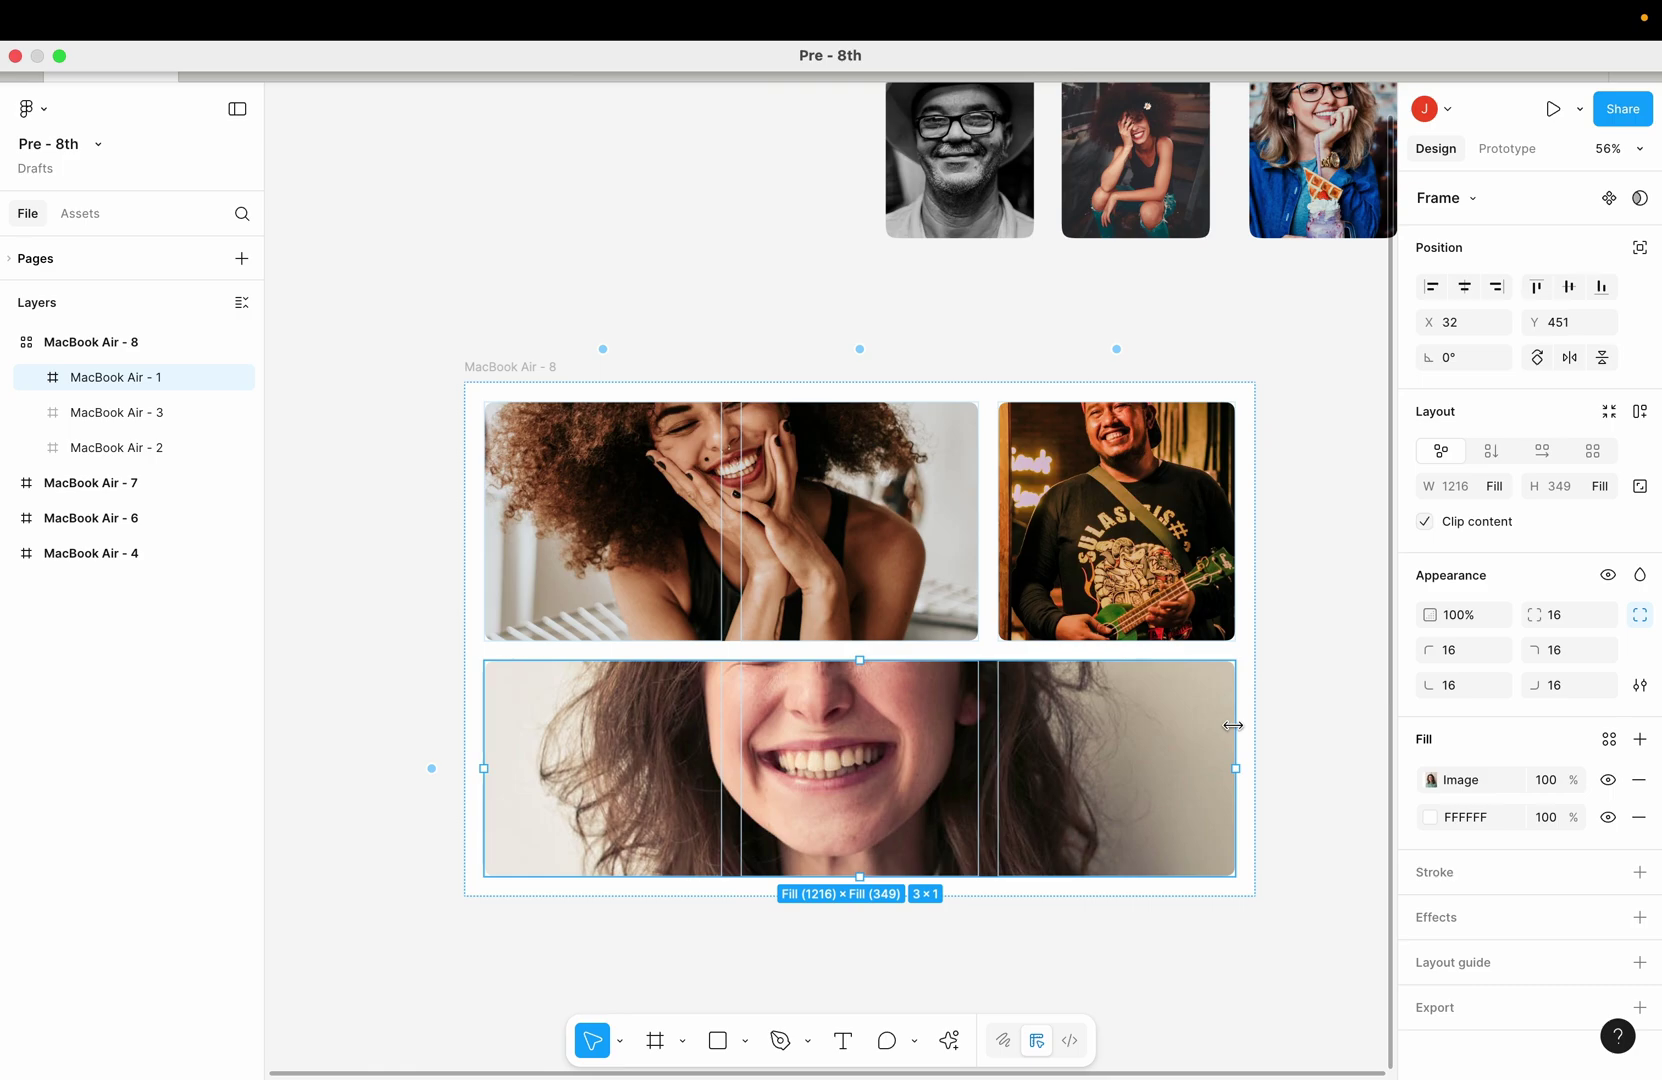
key("ctrl+z")
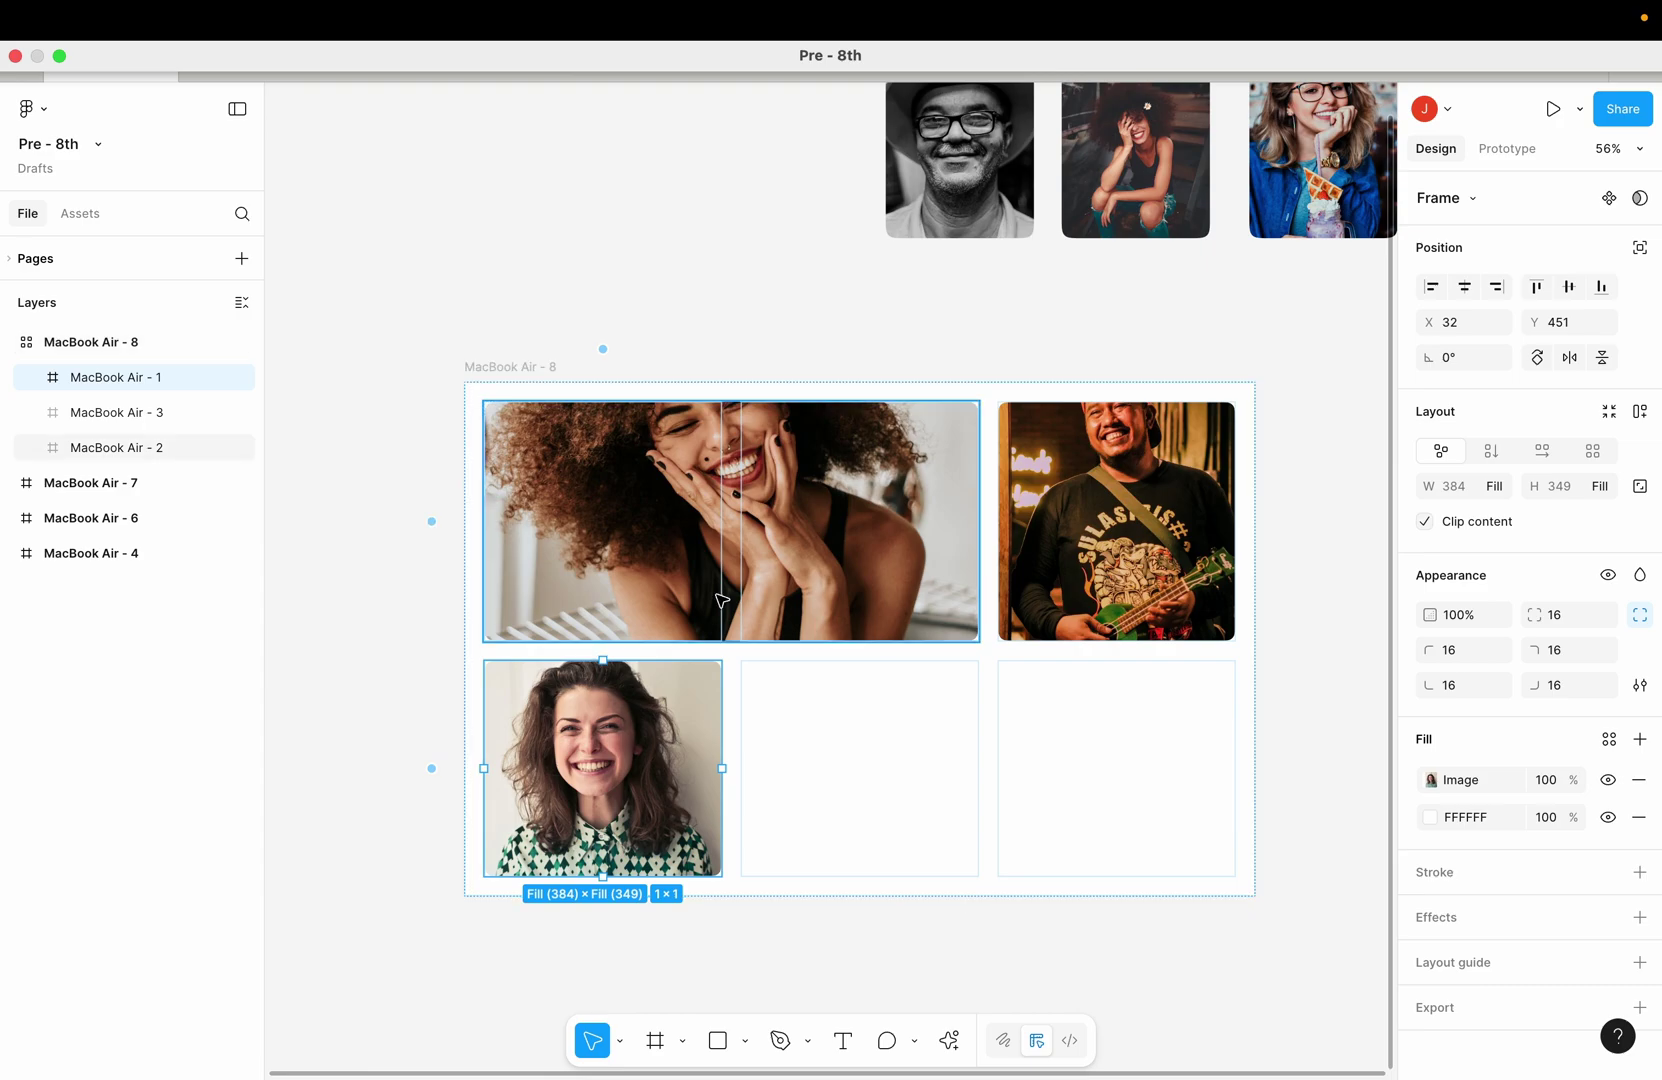
key("ctrl+z")
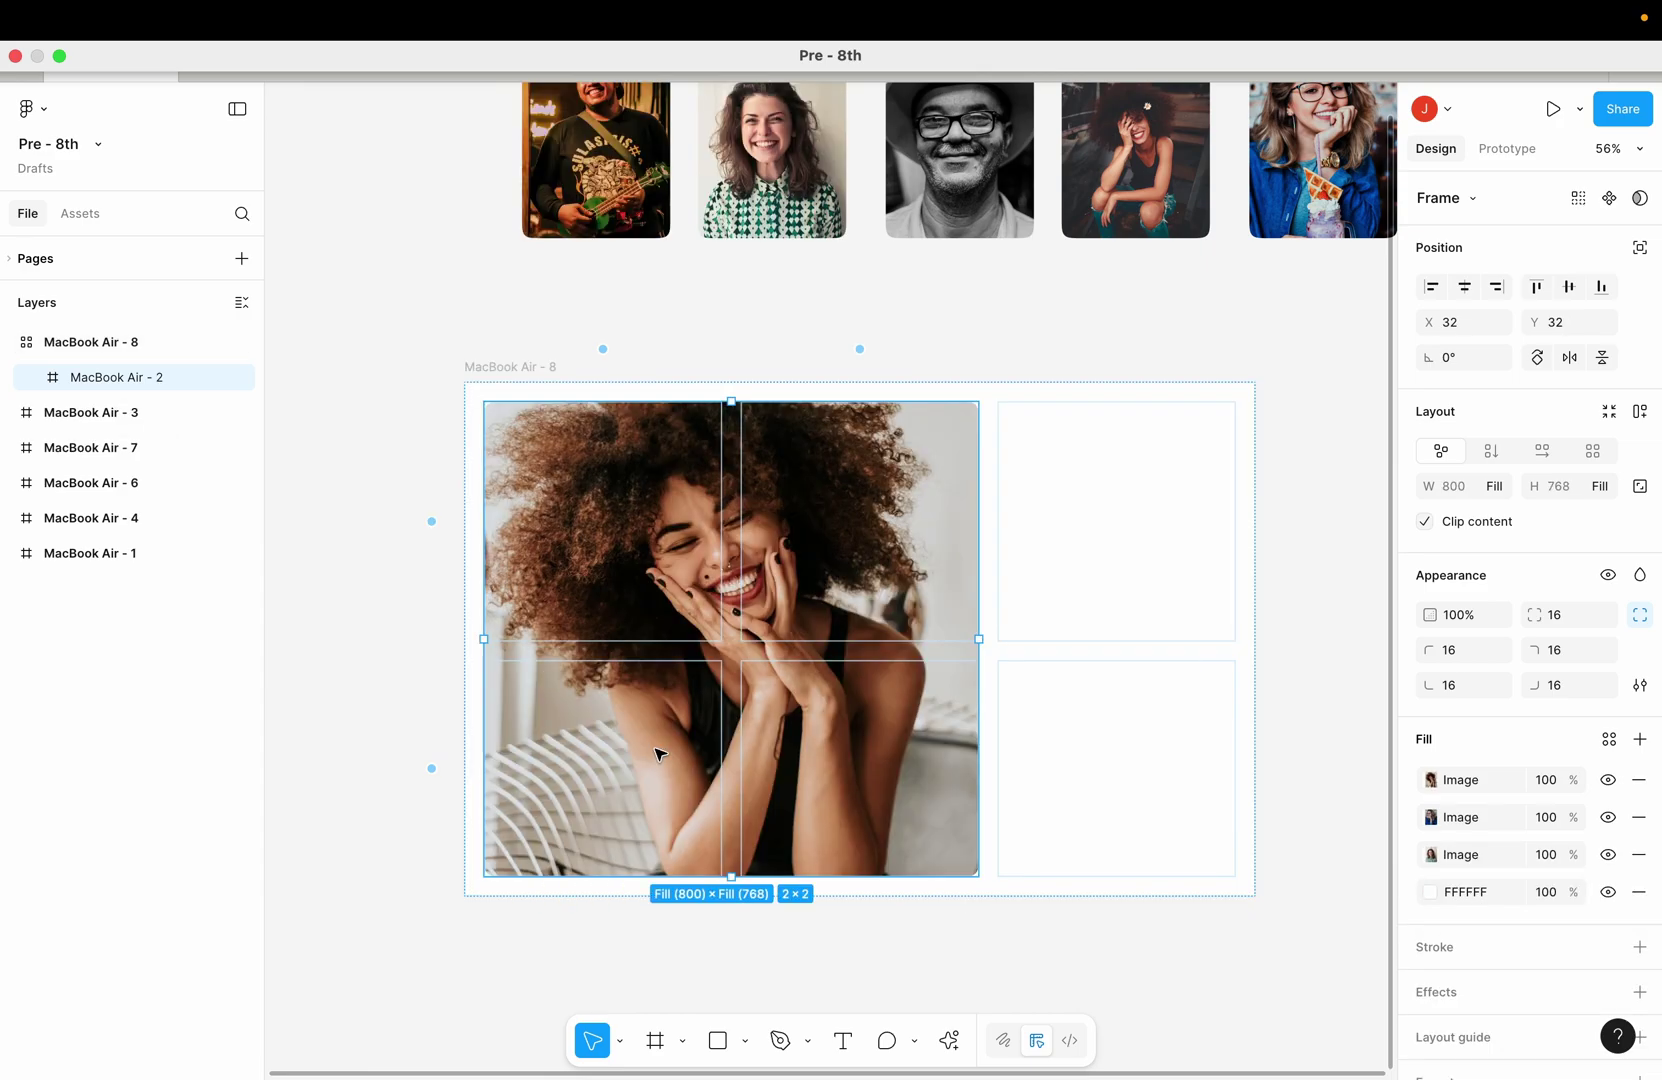
Put MacBook Air - 2 in the top-left cell, lock its aspect ratio, keep it 384×387
key("ctrl+z")
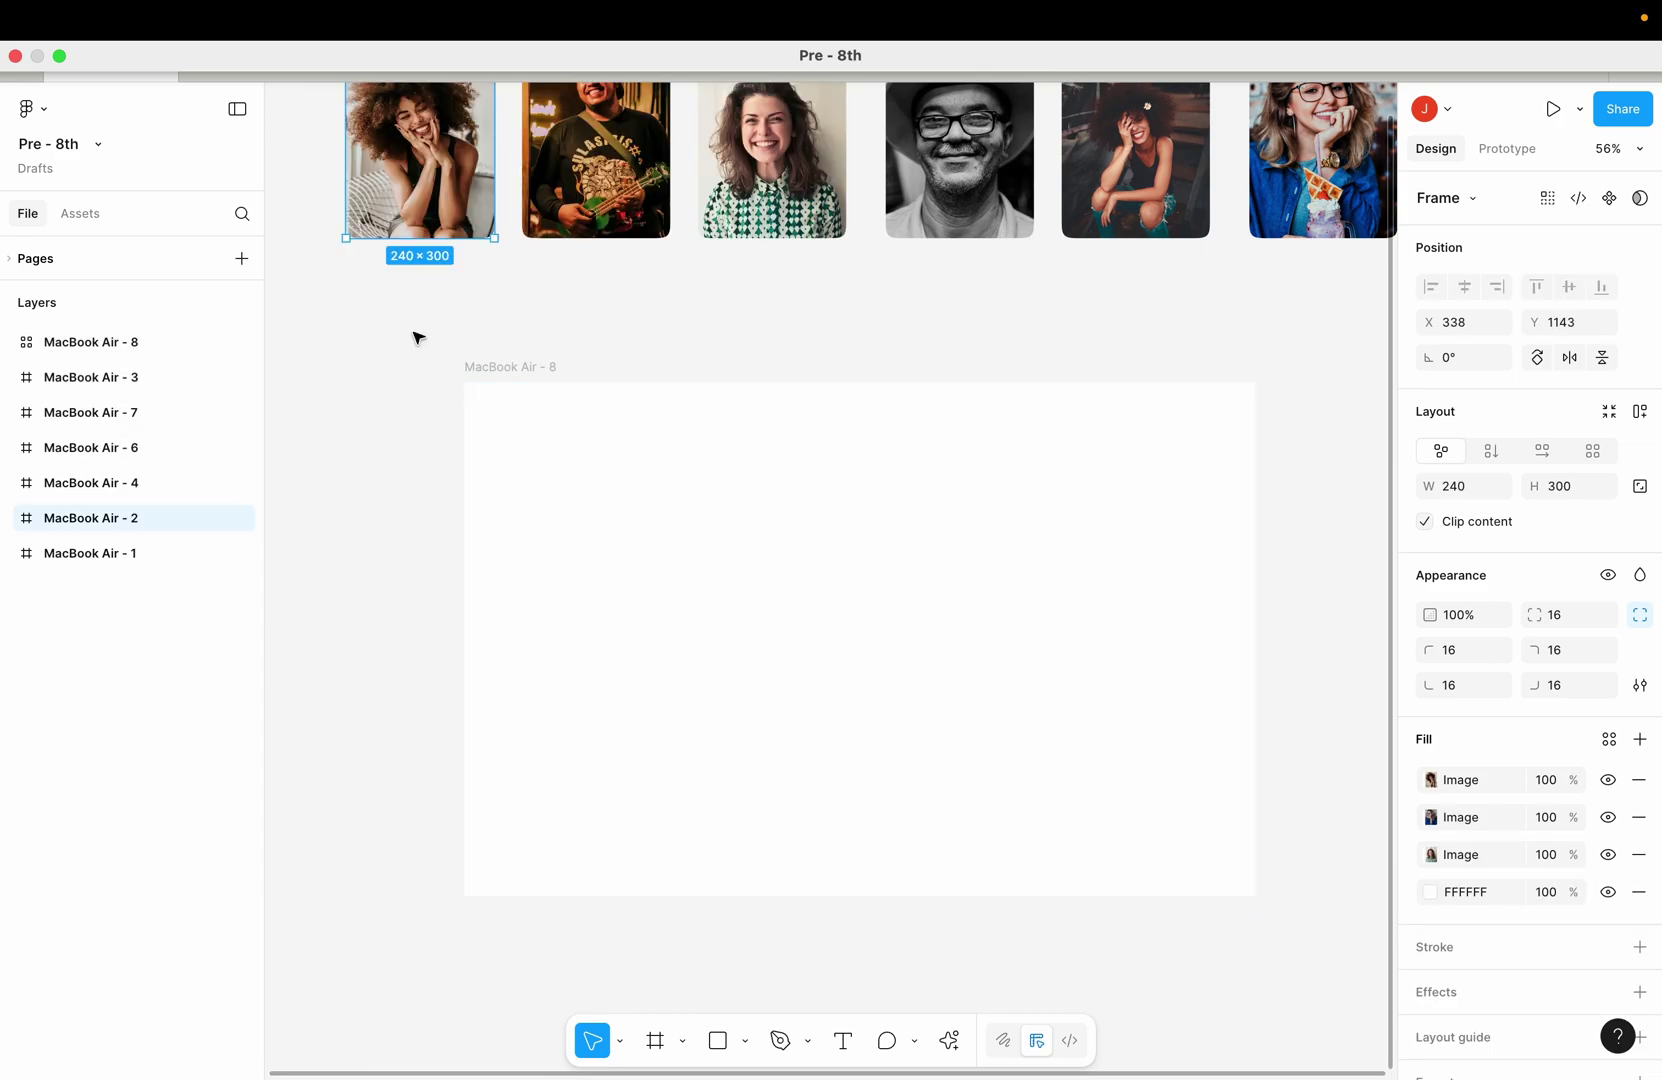
left_click_drag(418, 200, 601, 530)
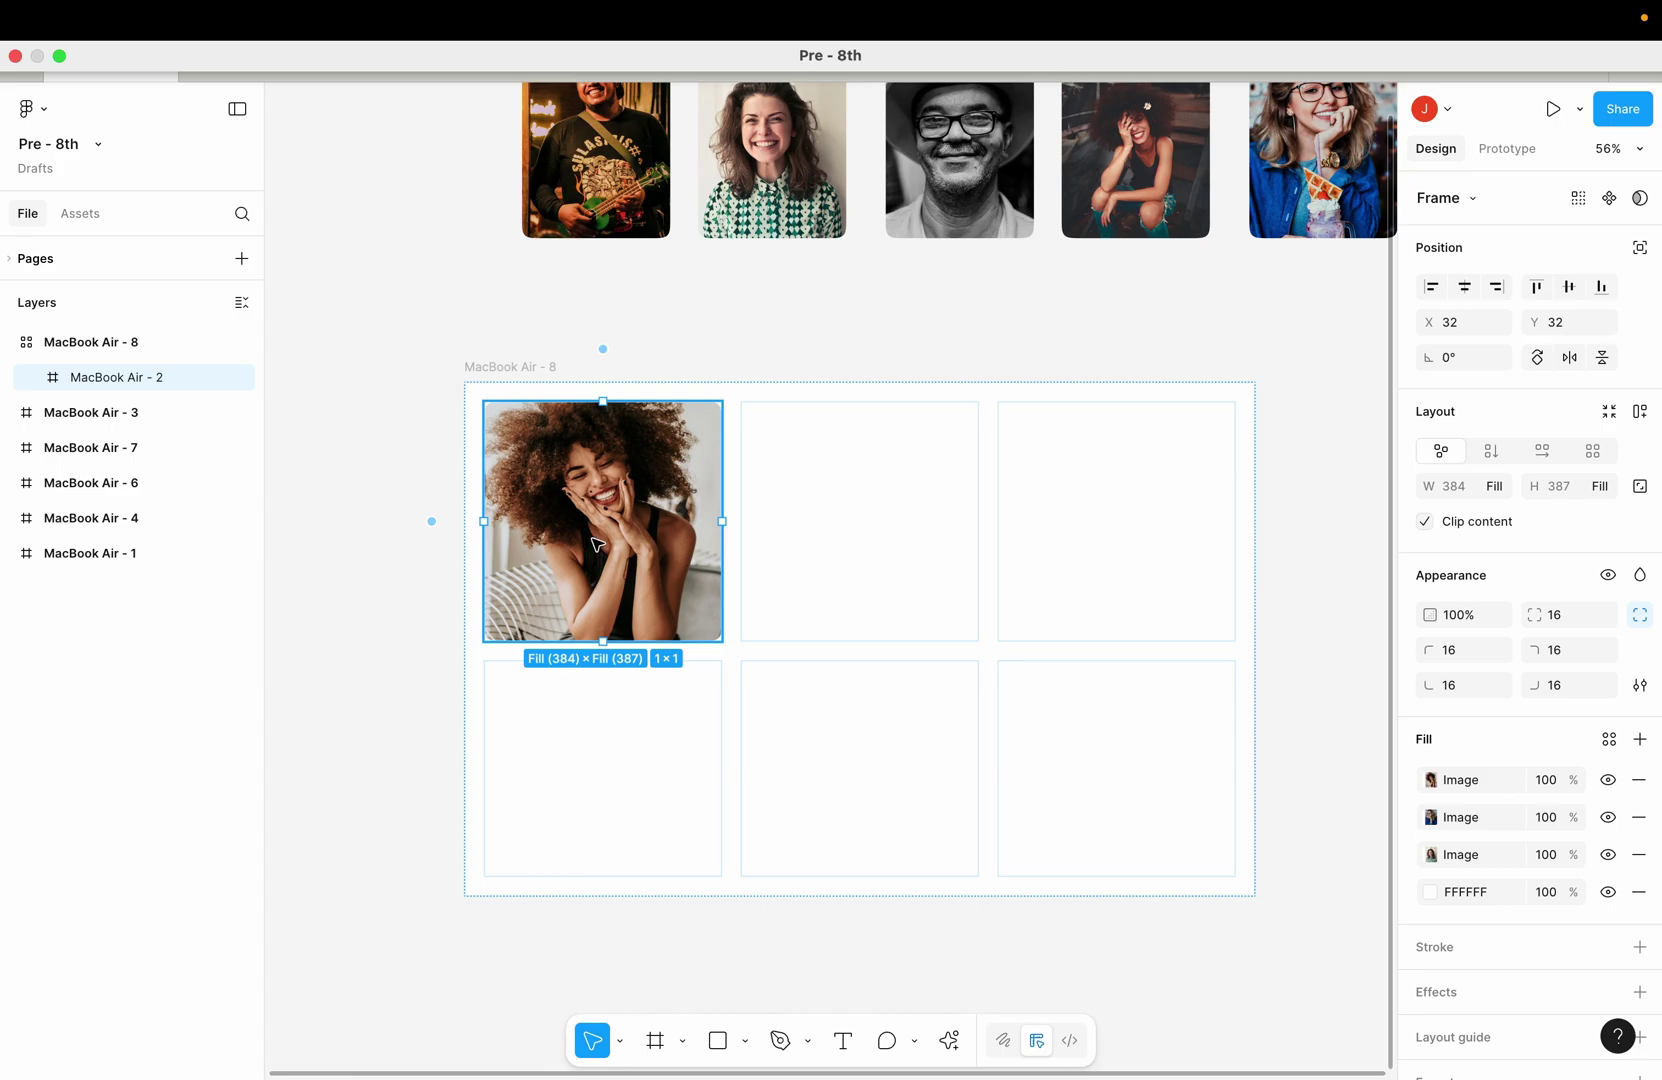
left_click(1641, 487)
left_click_drag(722, 521, 904, 677)
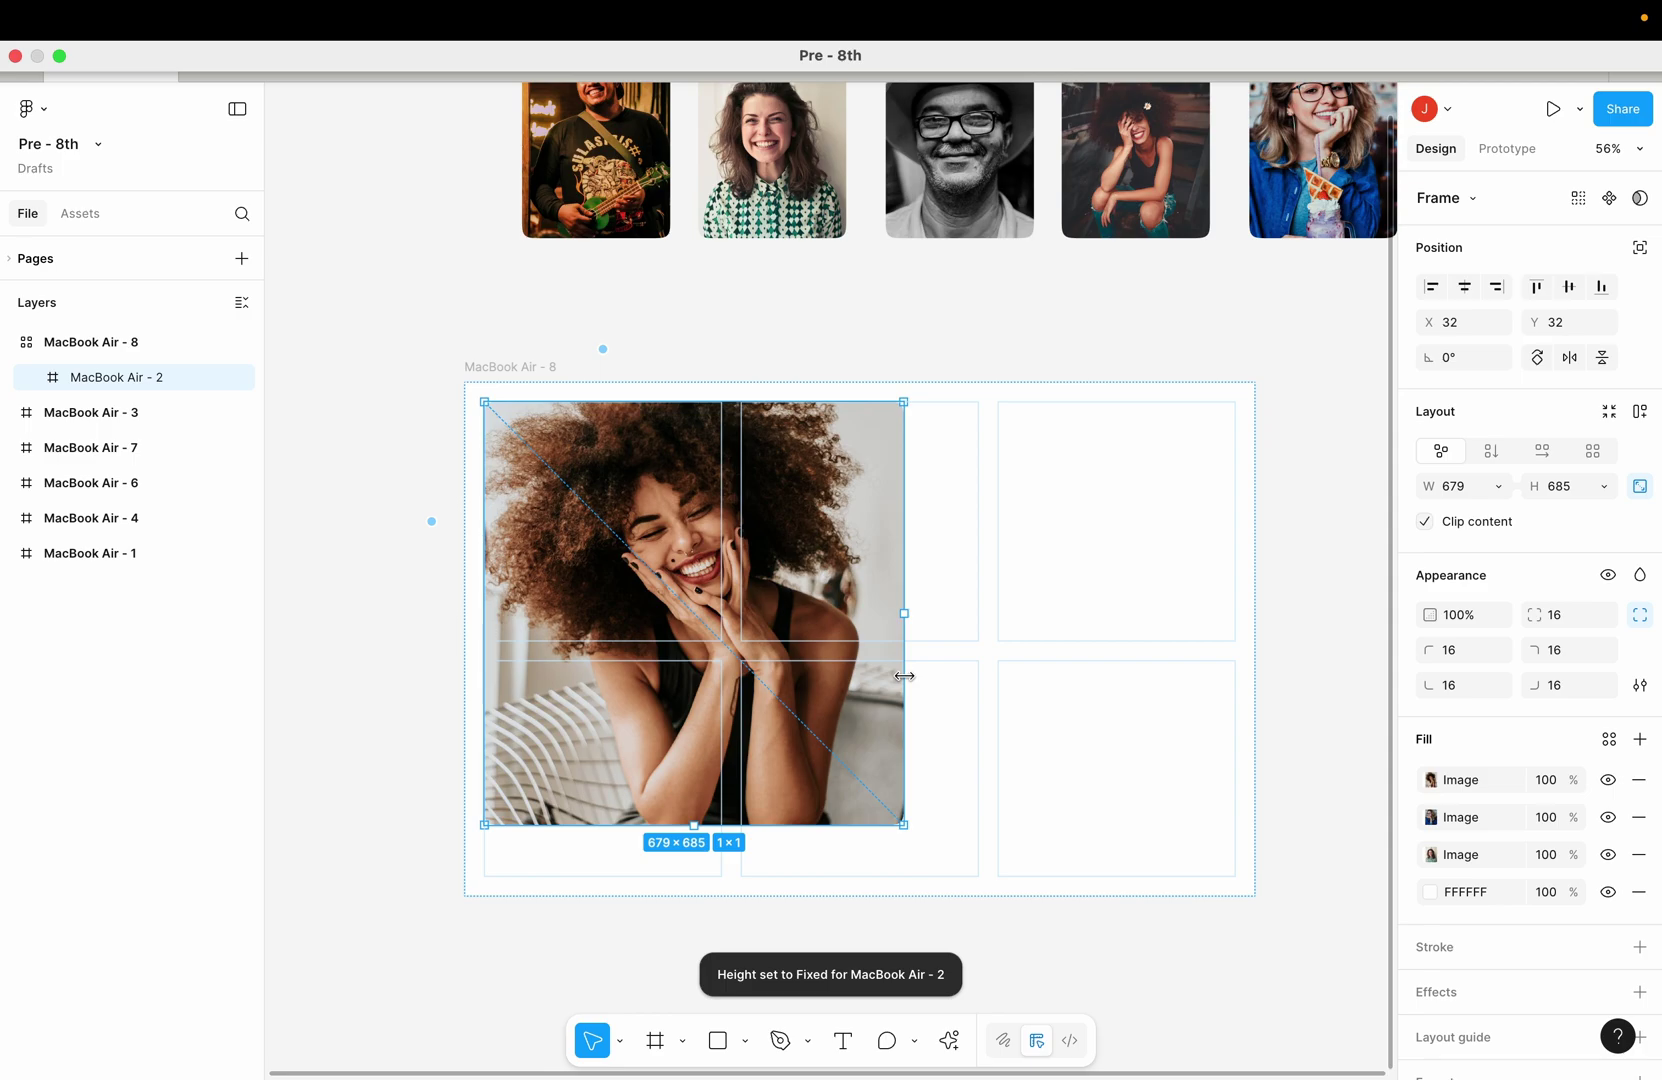
left_click_drag(904, 677, 718, 456)
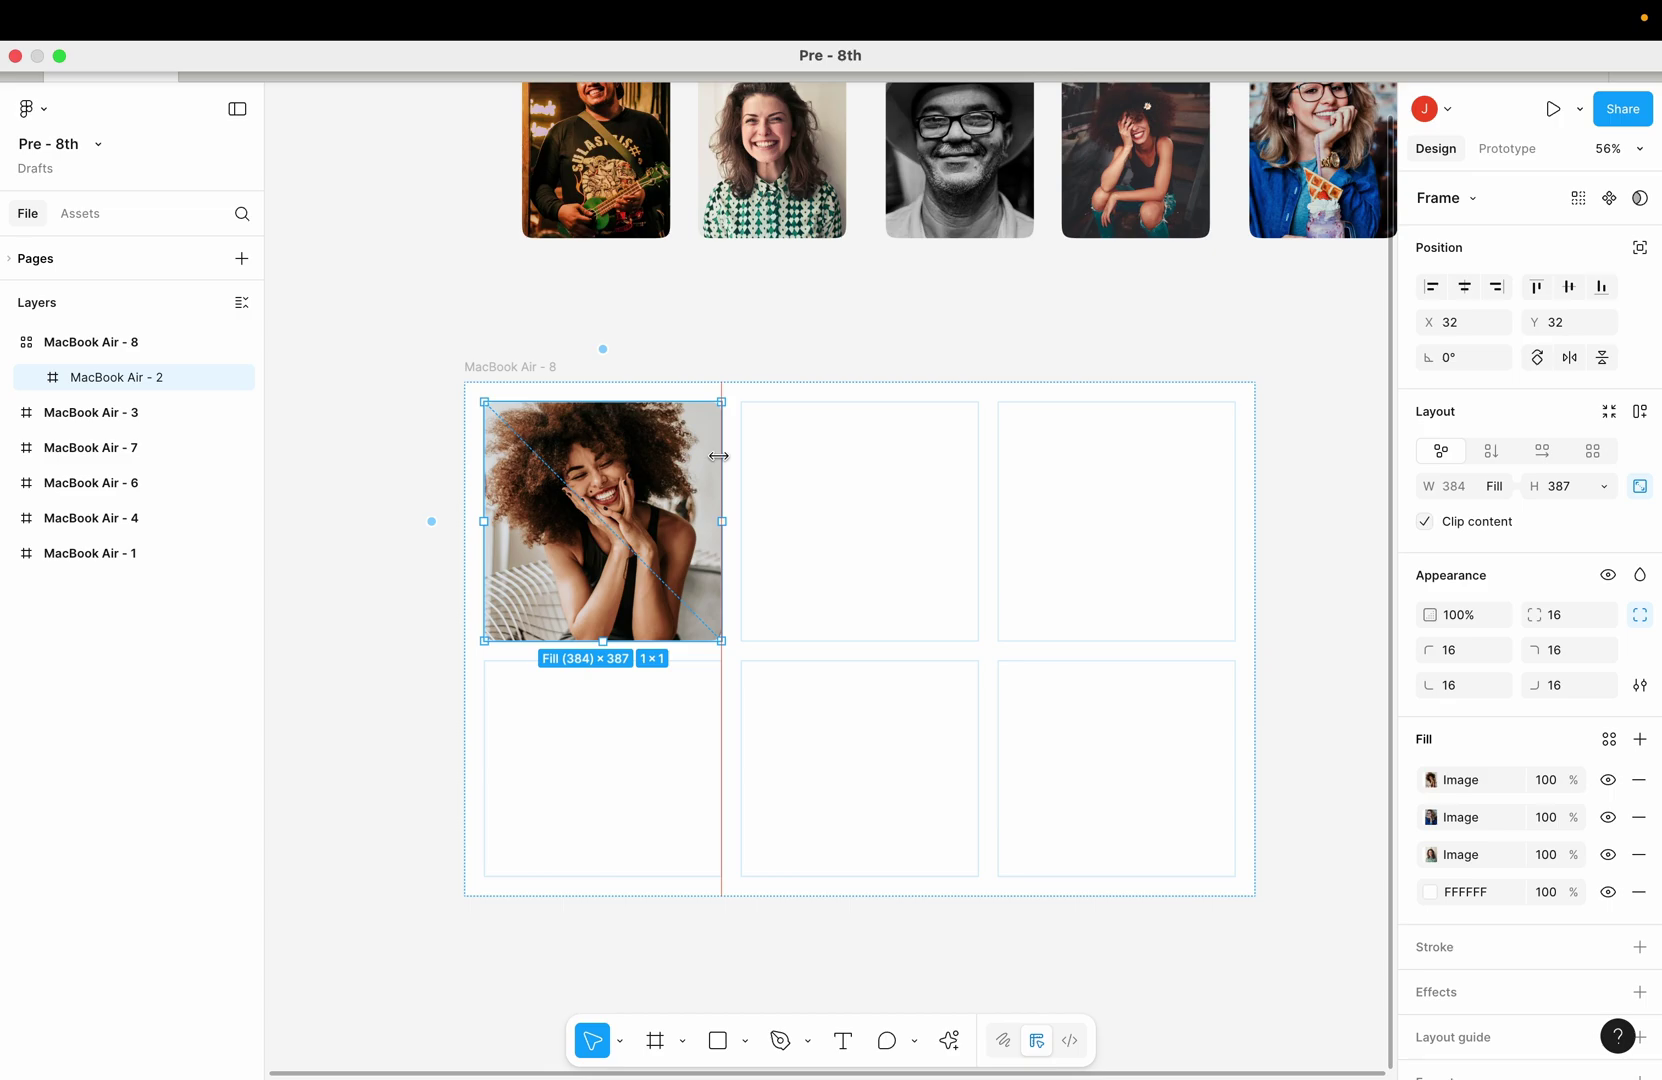
left_click_drag(718, 456, 718, 456)
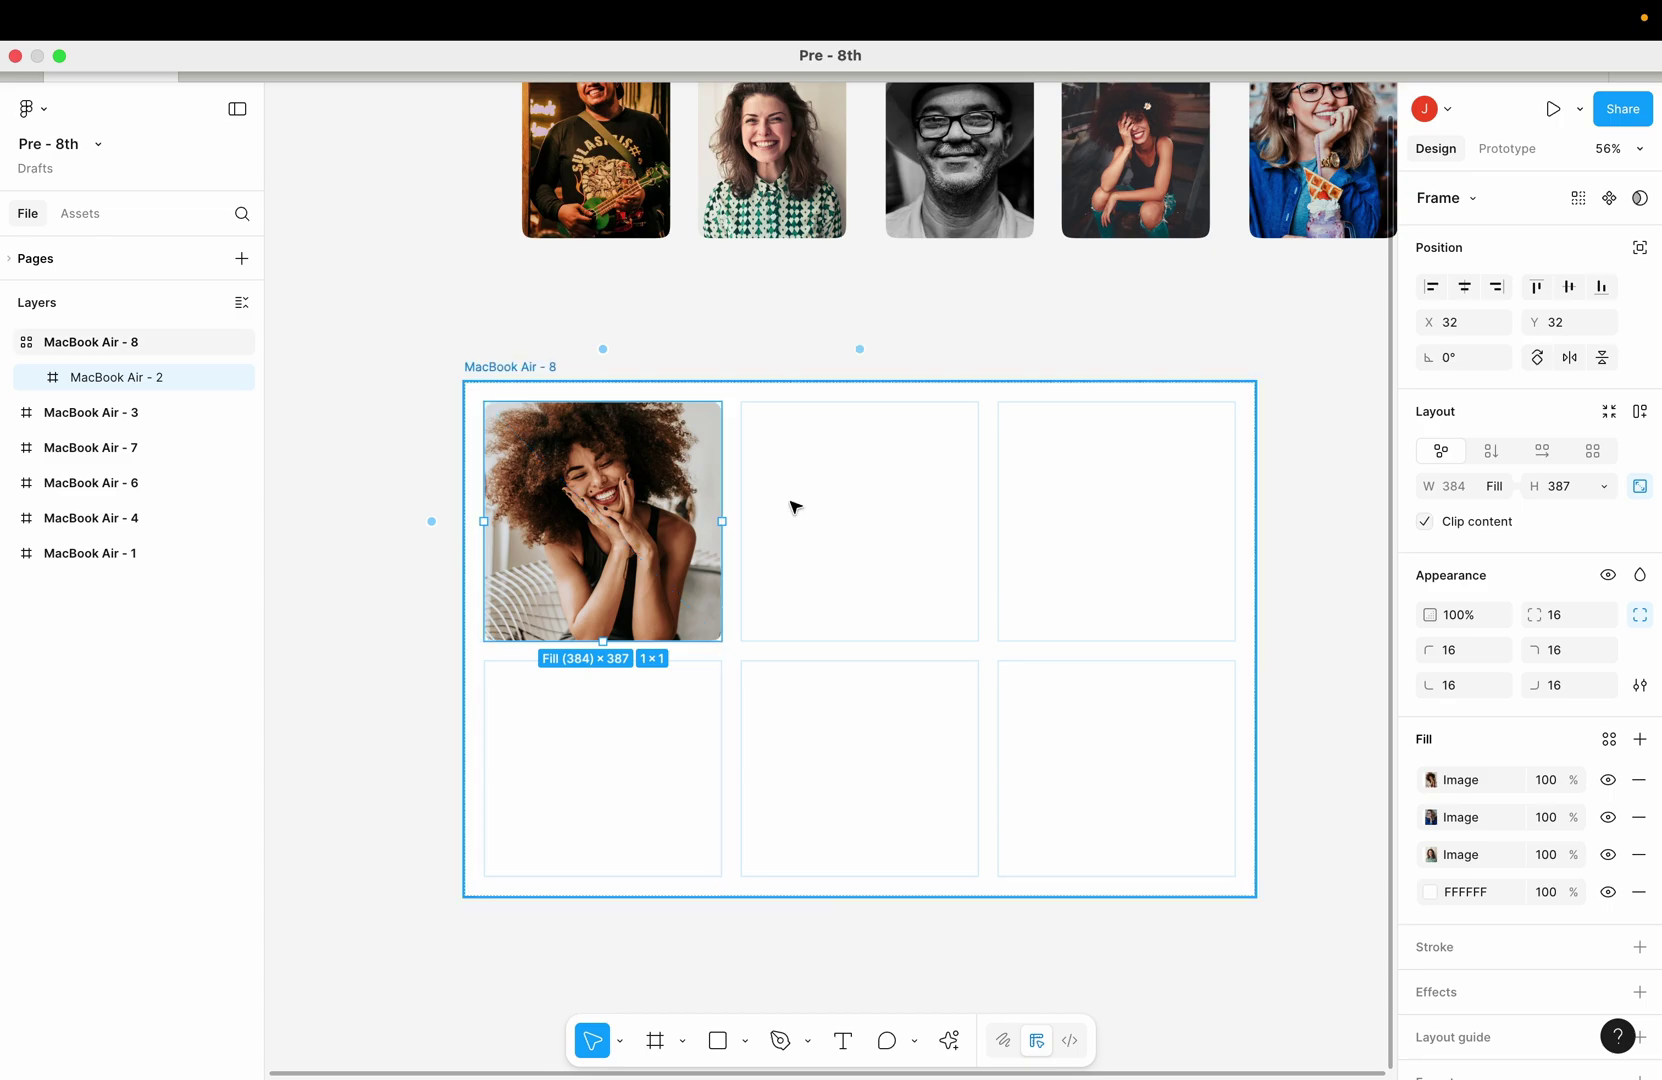
Drag Difficulty List from Assets into the bottom-left cell, sized Fill (384) by 143
left_click(81, 213)
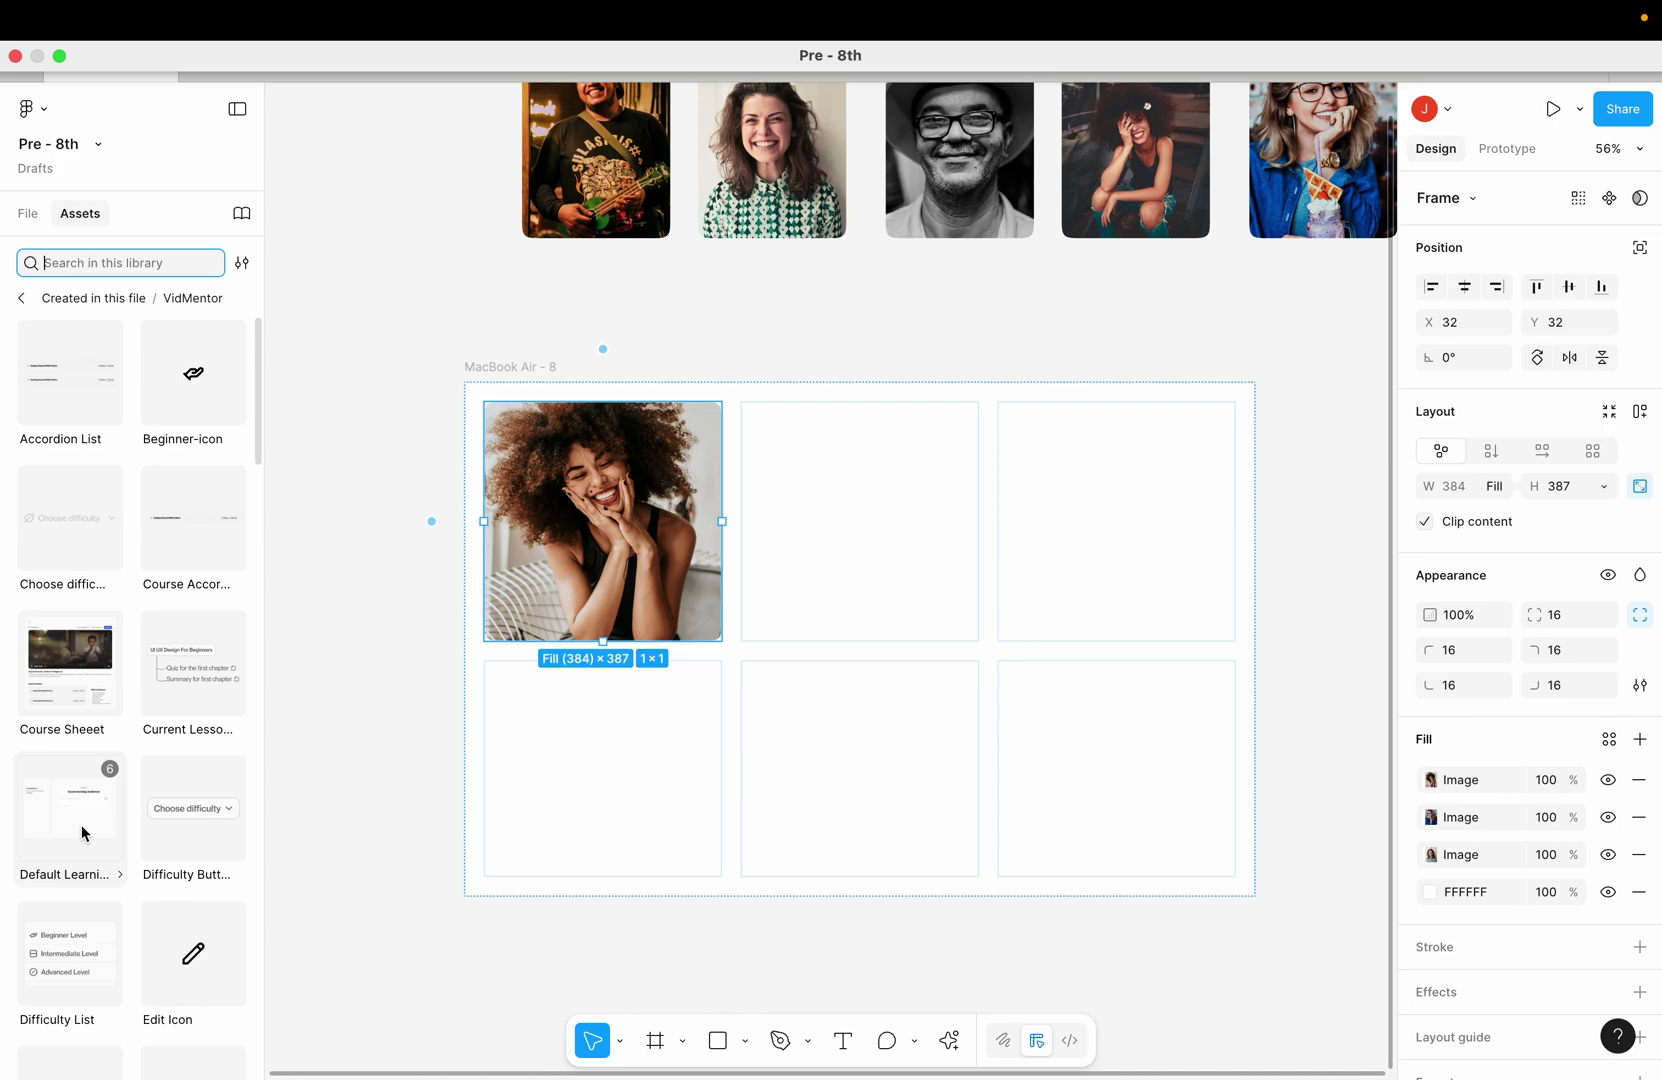
scroll(82, 833, "down", 4)
left_click_drag(70, 613, 698, 718)
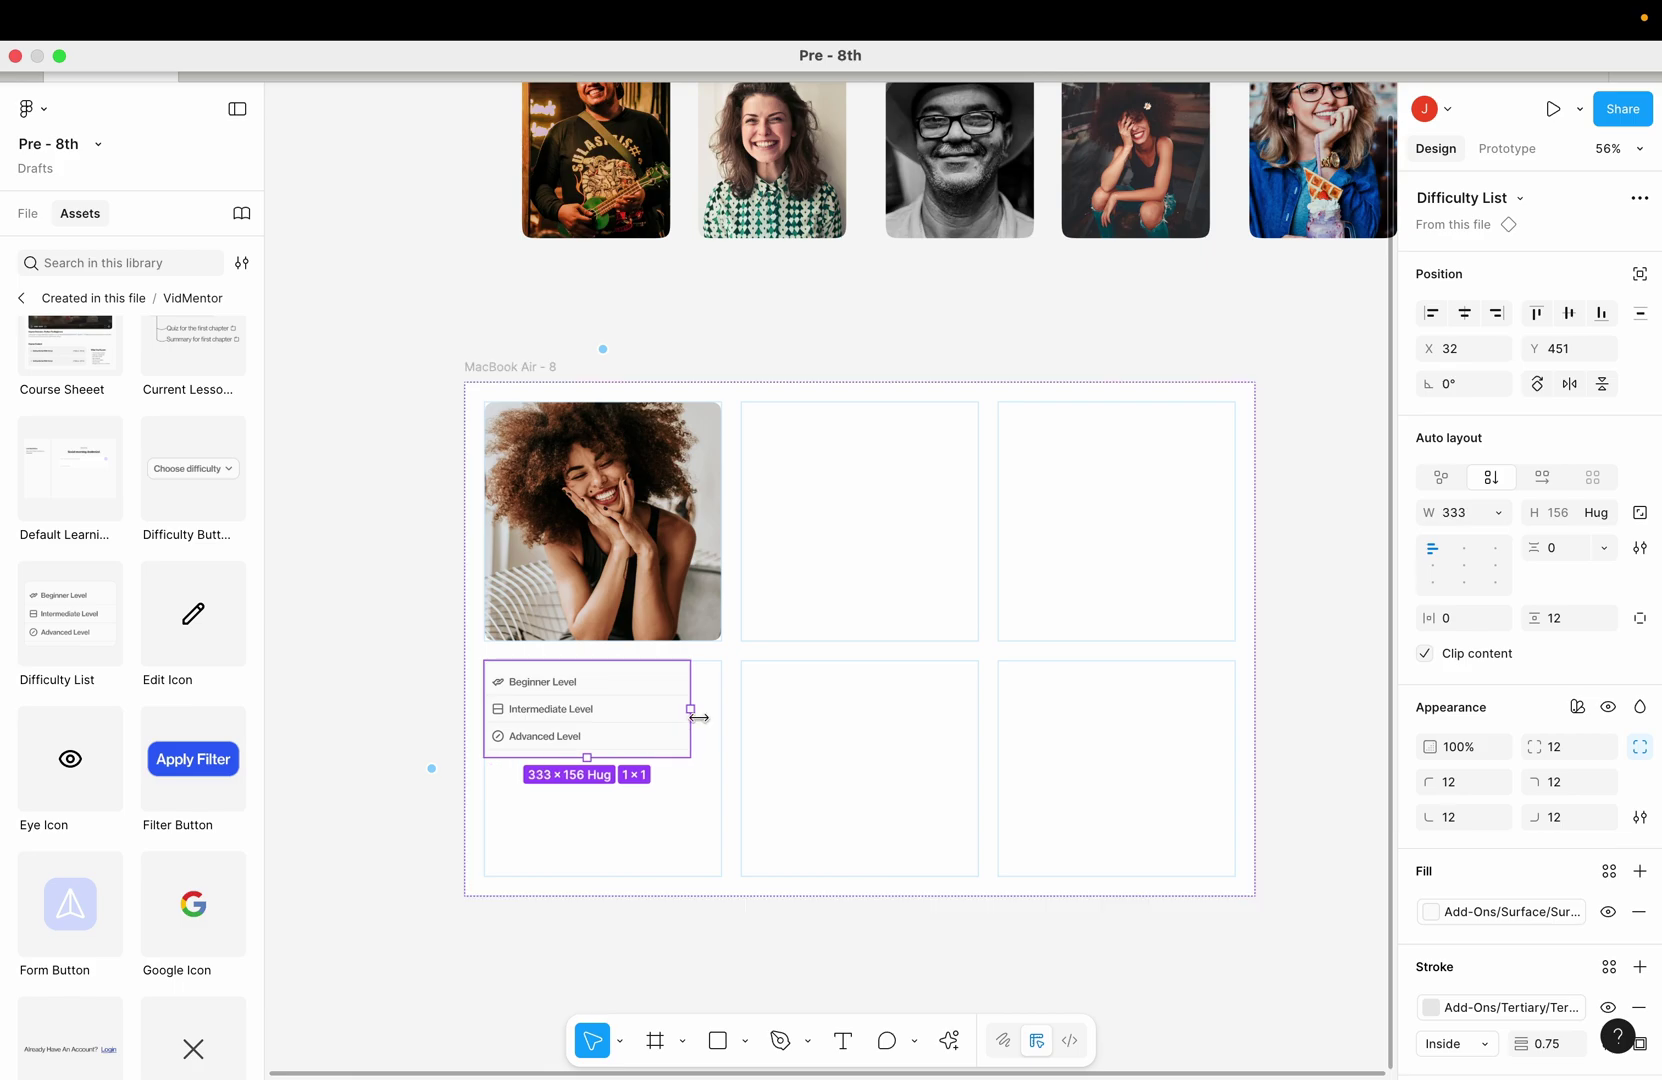
left_click_drag(698, 718, 722, 716)
left_click_drag(603, 757, 606, 752)
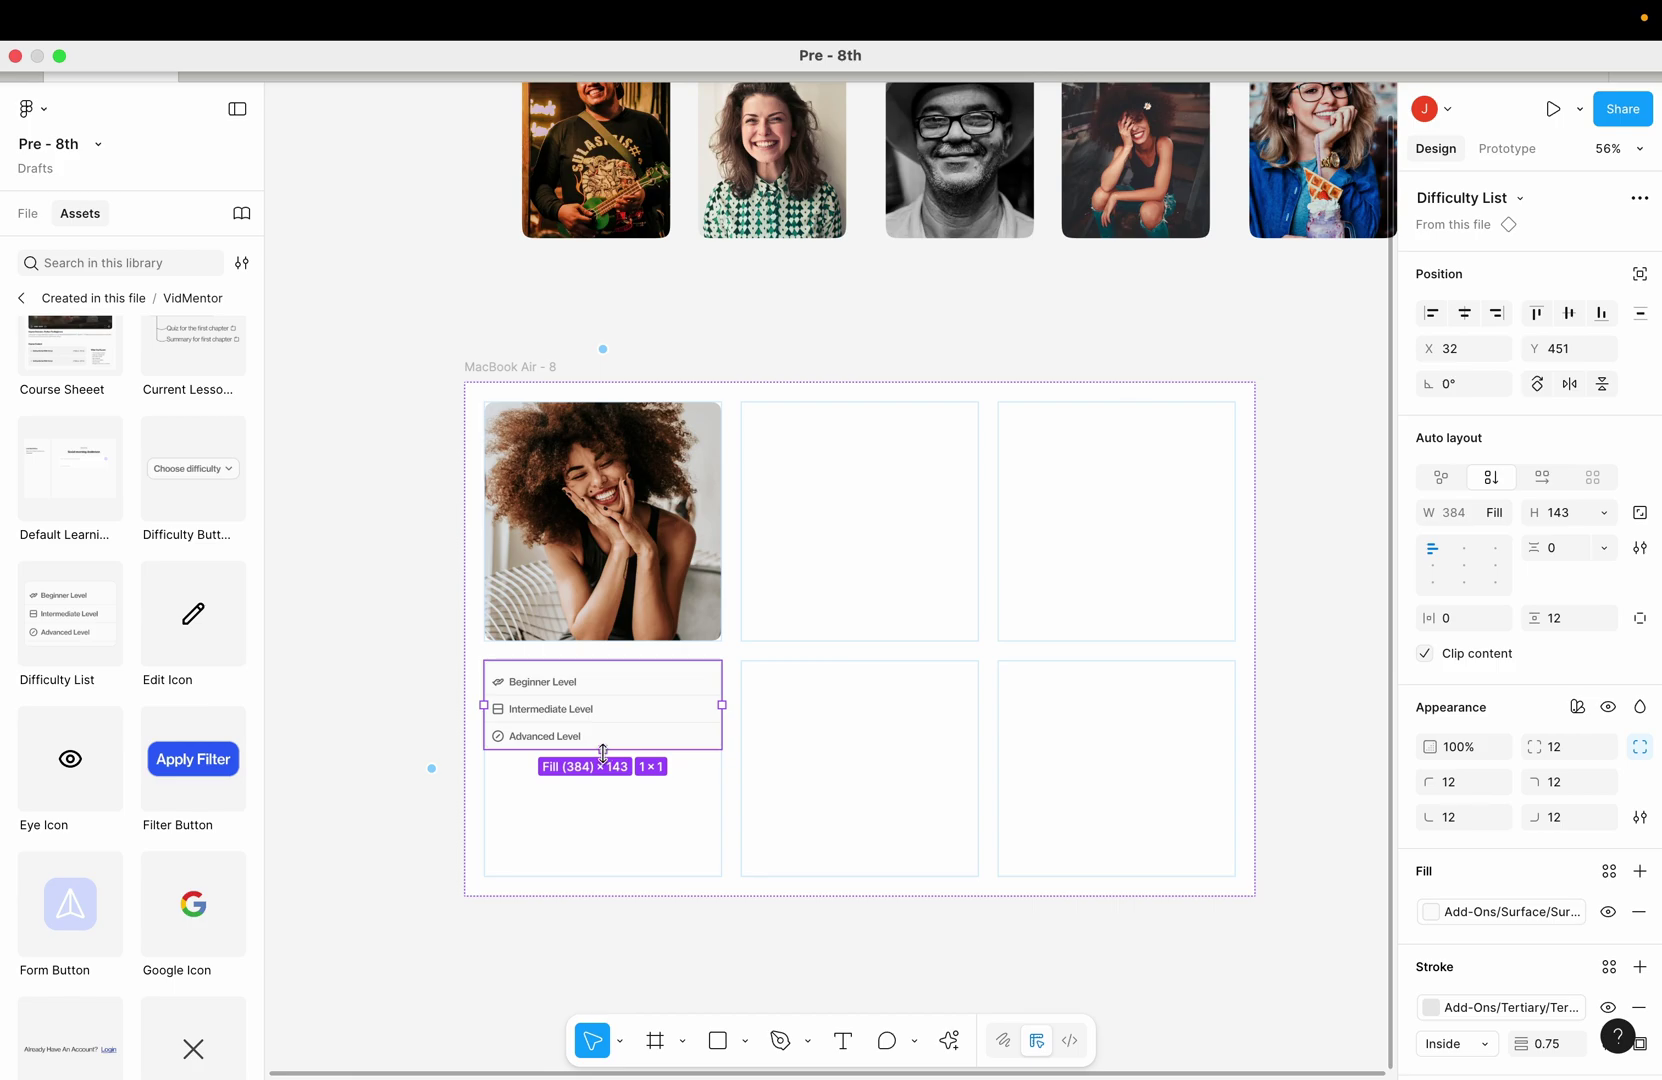
Reselect the grid frame and drag the third column's divider until it reads about 505
key("Escape")
key("Escape")
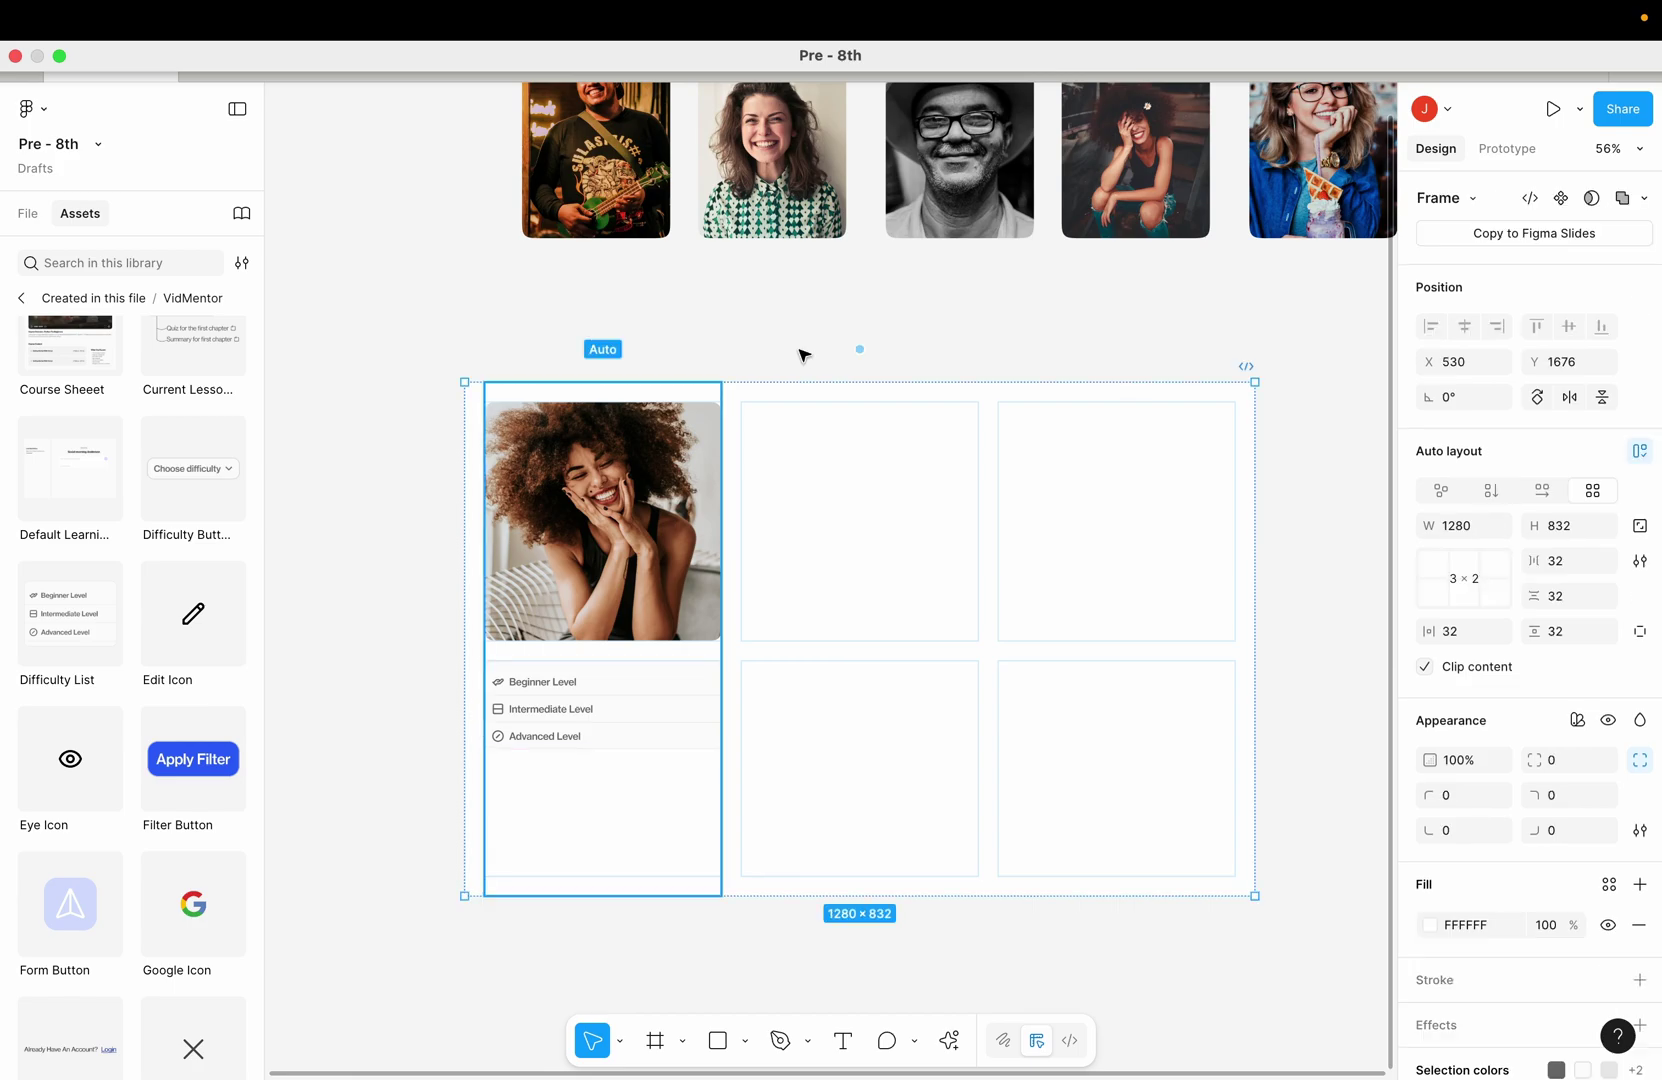
double_click(619, 500)
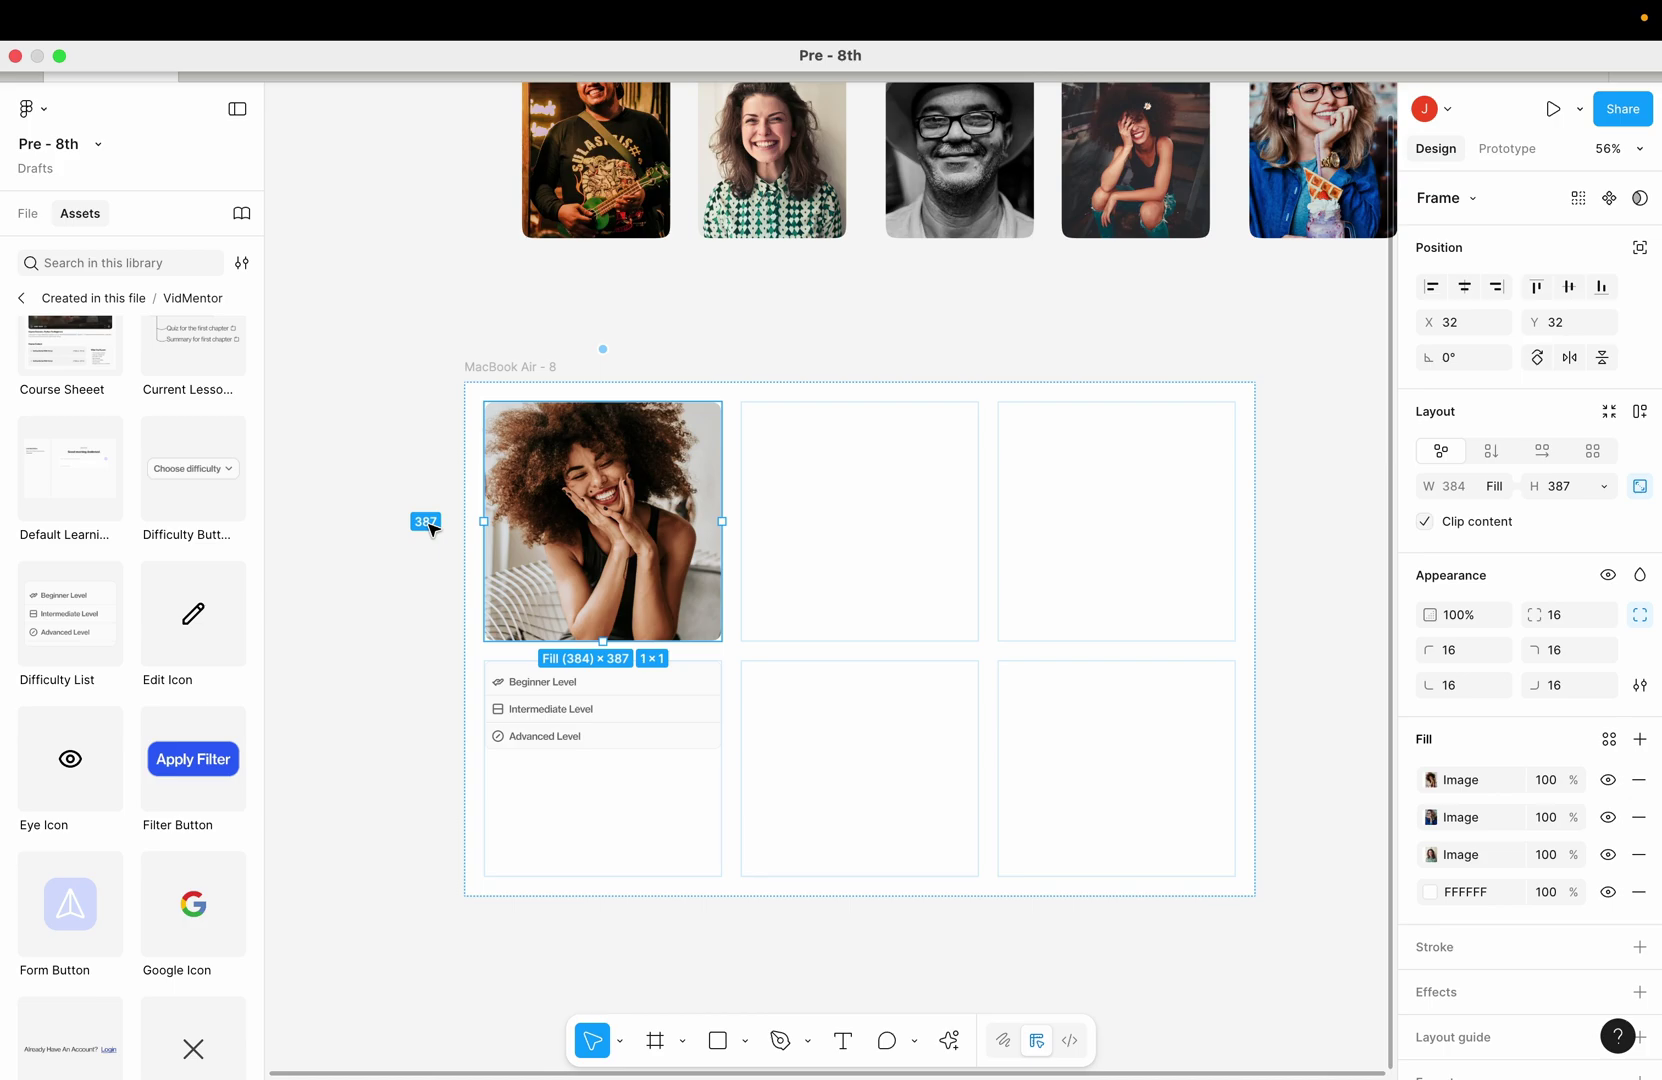
key("Escape")
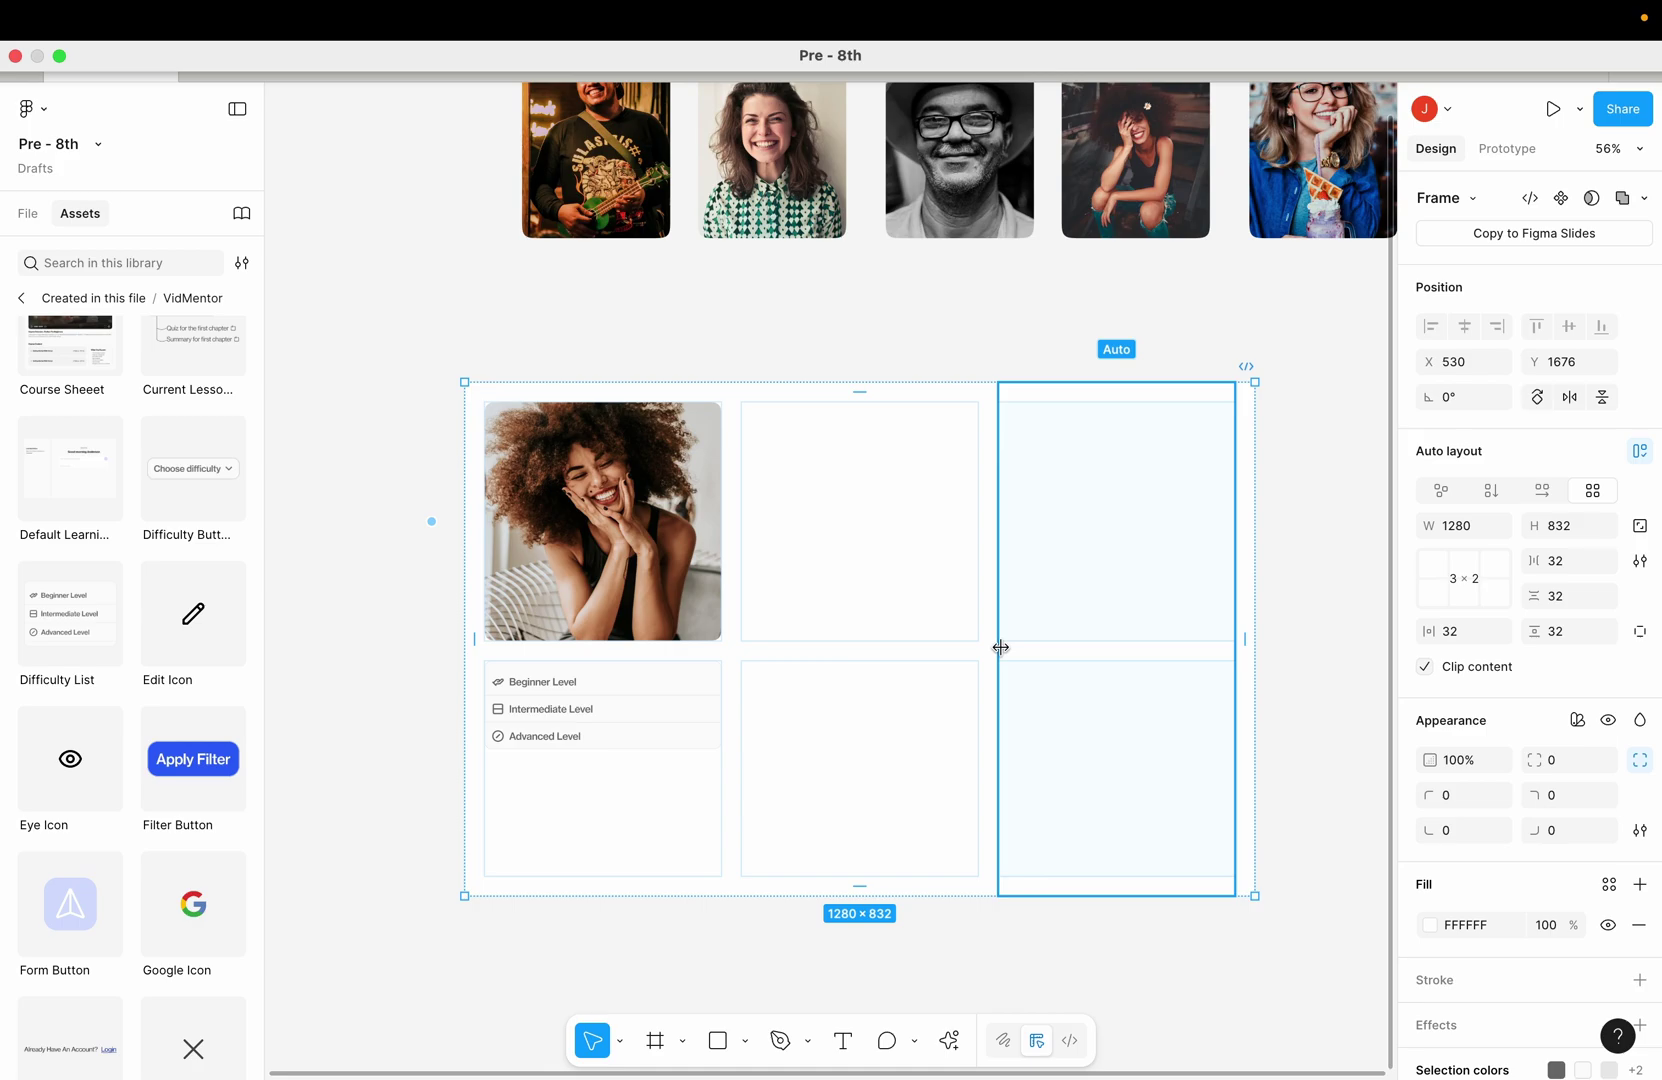
left_click_drag(1000, 647, 832, 646)
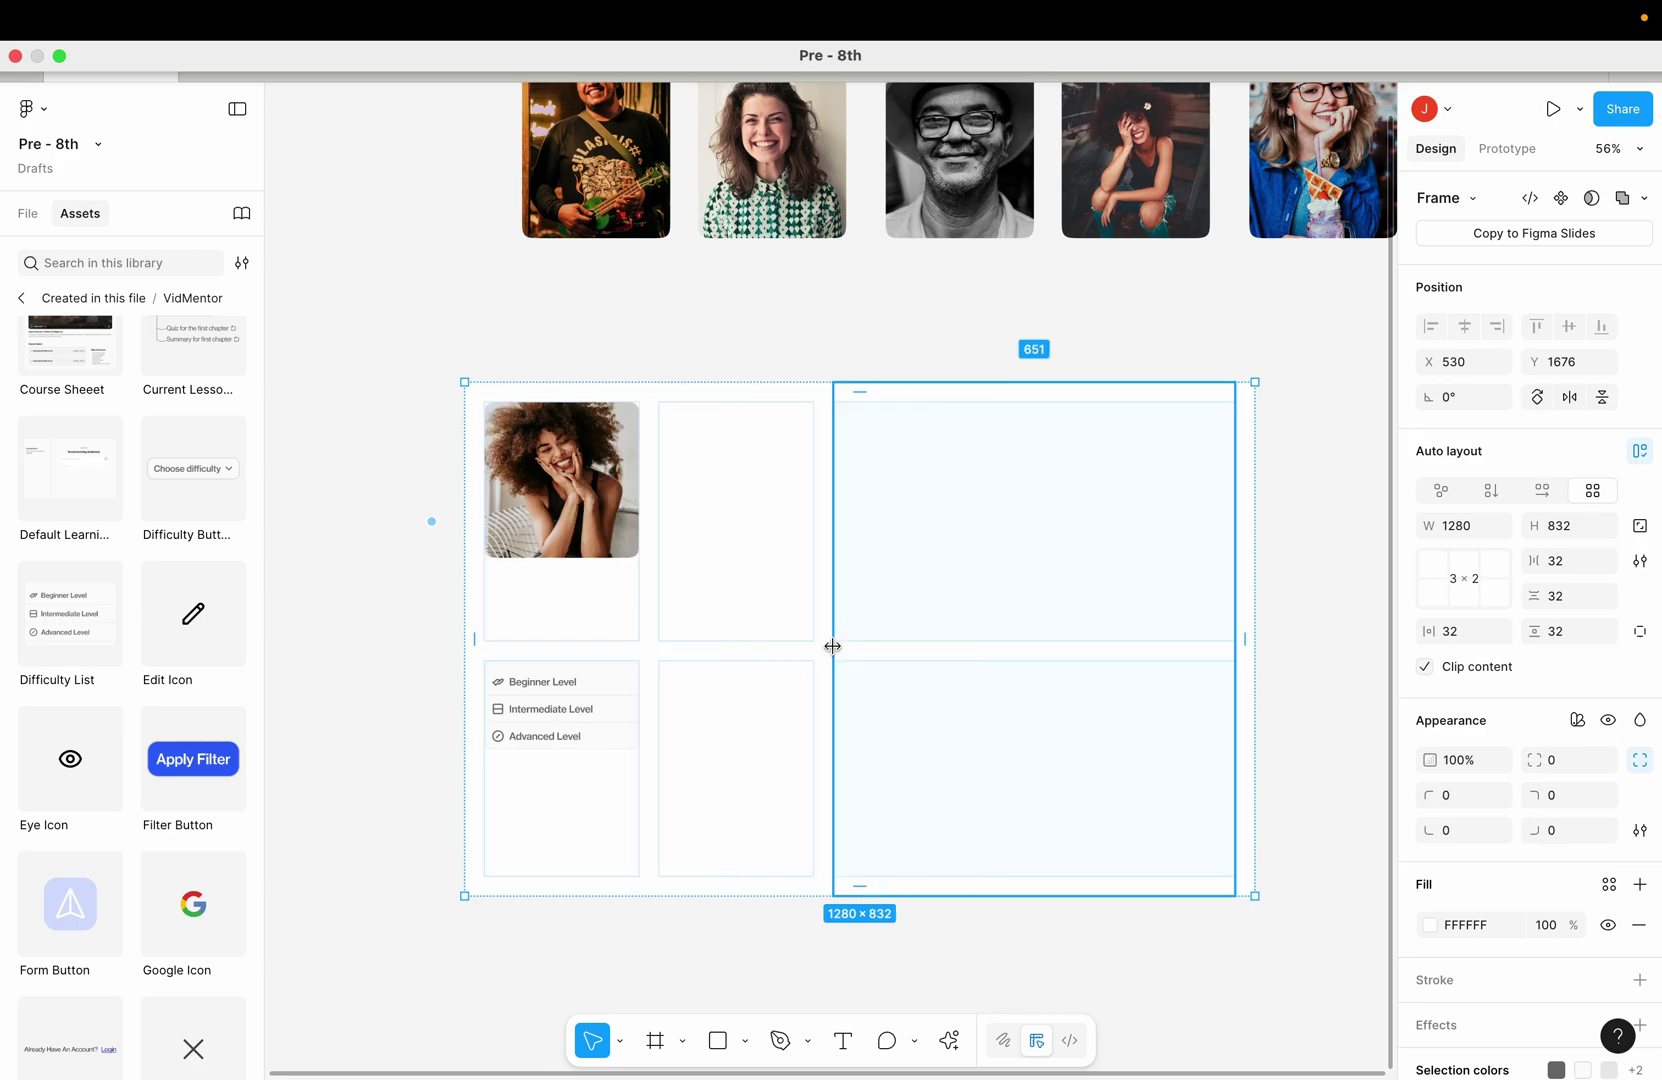
left_click_drag(832, 646, 941, 646)
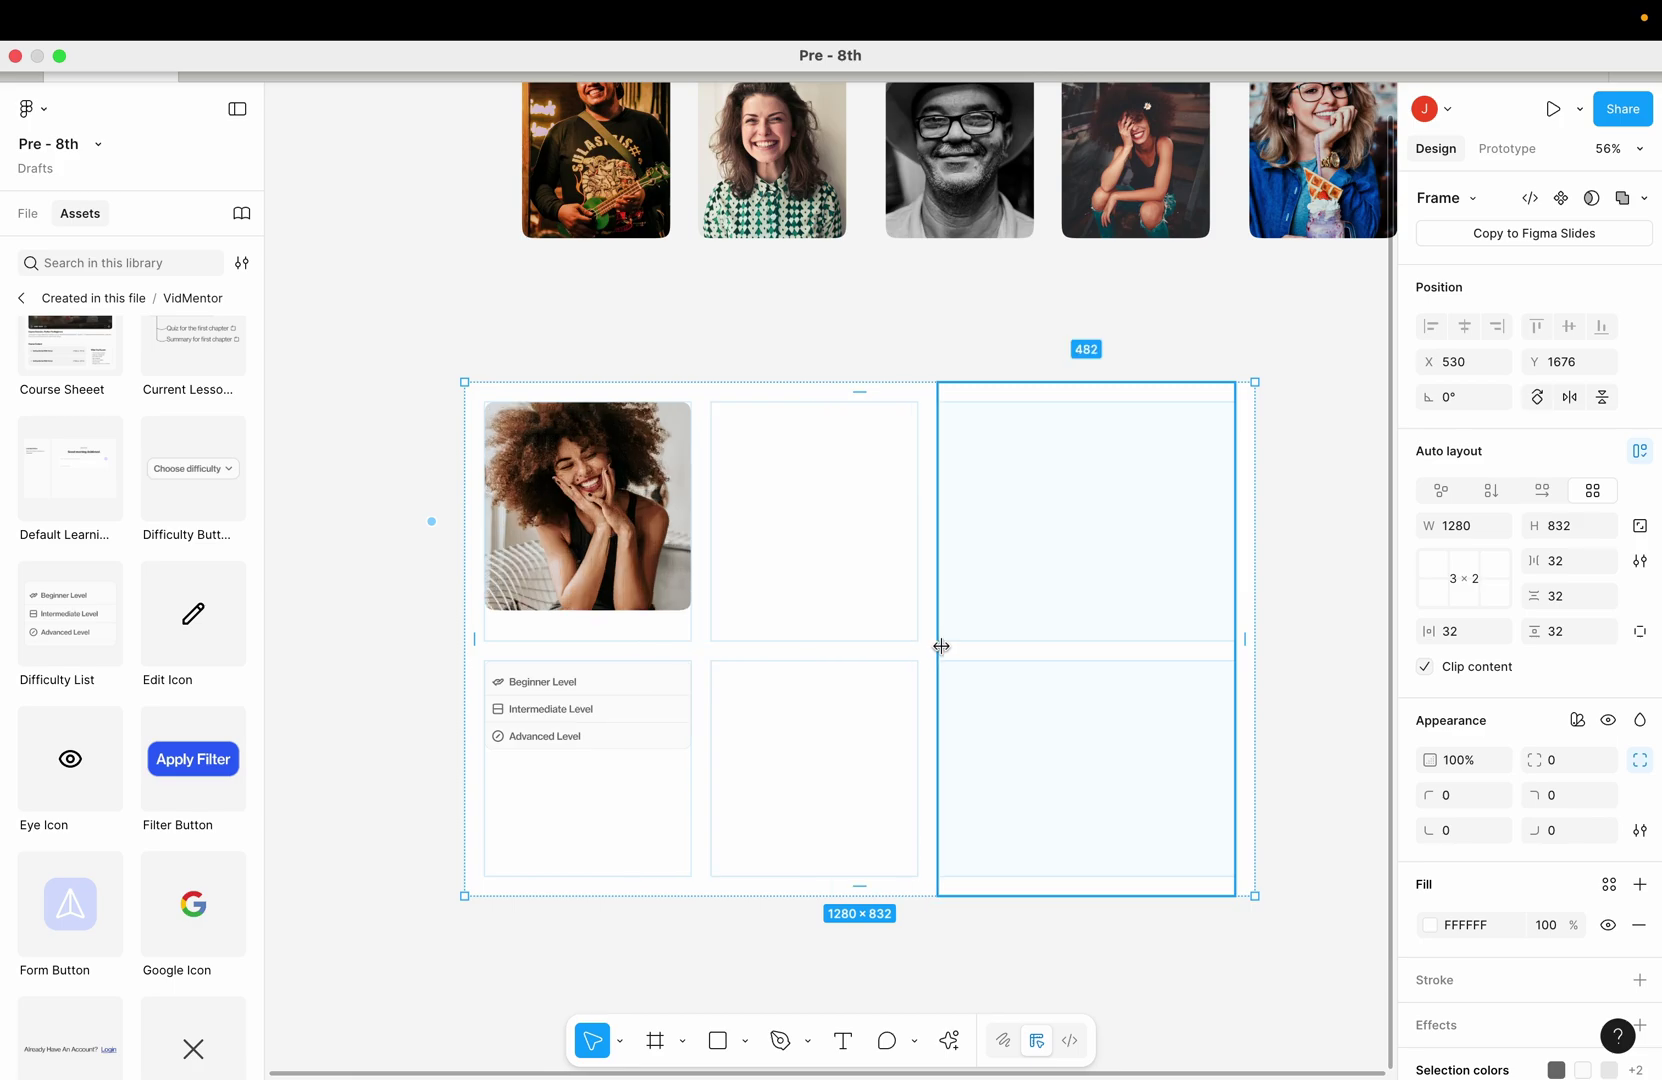
mouse_move(941, 646)
left_mouse_down()
mouse_move(945, 668)
mouse_move(922, 670)
left_mouse_up()
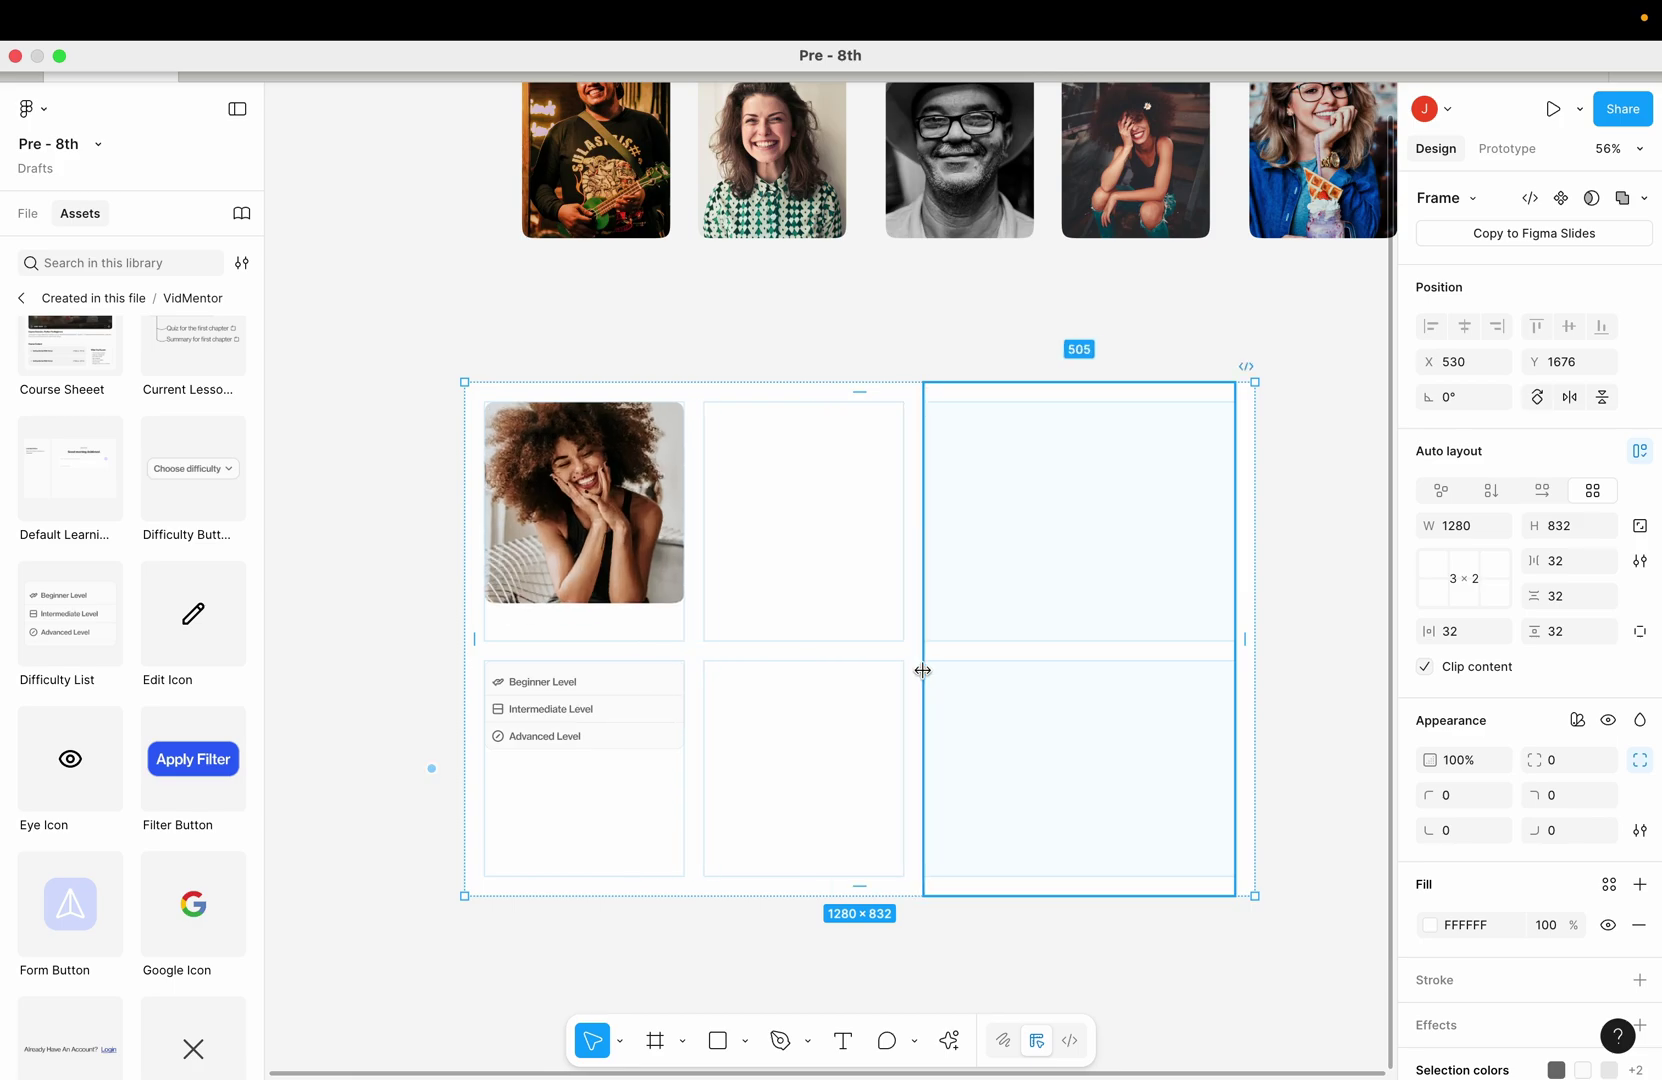